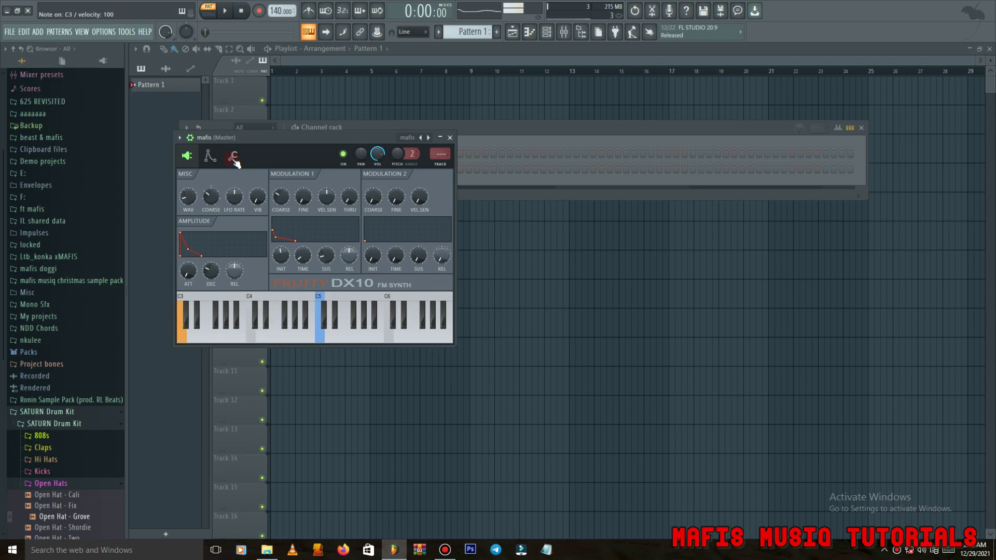
# - Set the mafis channel's root note to D#5 in its miscellaneous channel settings
pyautogui.click(232, 157)
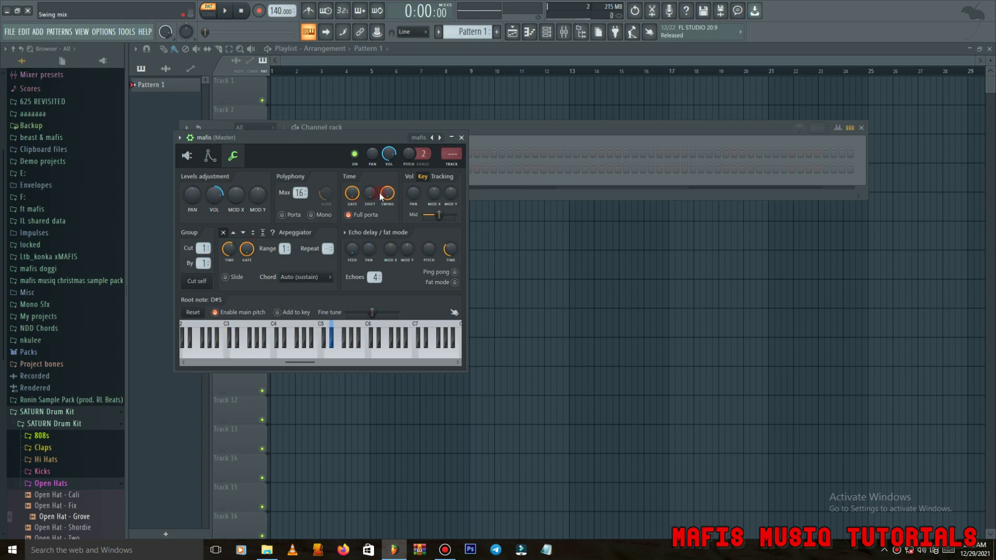
pyautogui.click(450, 554)
pyautogui.click(752, 94)
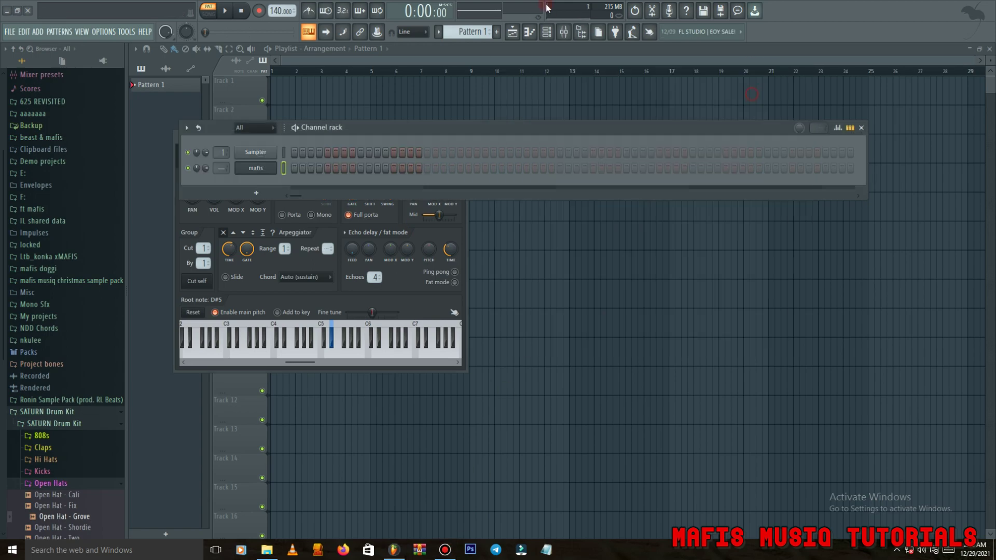
pyautogui.click(444, 550)
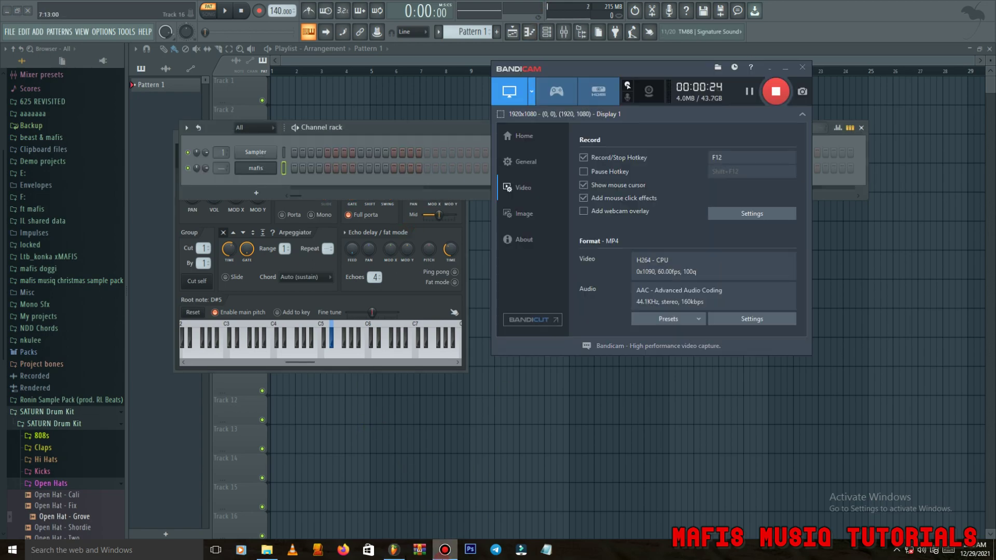
pyautogui.click(445, 550)
pyautogui.click(389, 433)
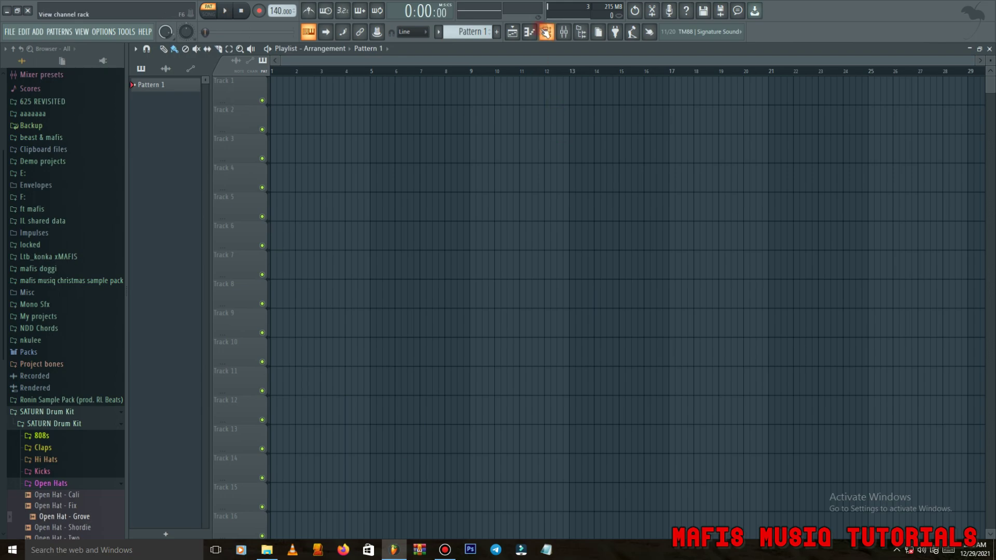
# - Place a G note at the start of the mafis channel's piano roll, transpose it down two octaves to G3, and audition it
pyautogui.click(546, 32)
pyautogui.rightClick(262, 168)
pyautogui.click(308, 168)
pyautogui.scroll(-3, 186, 279)
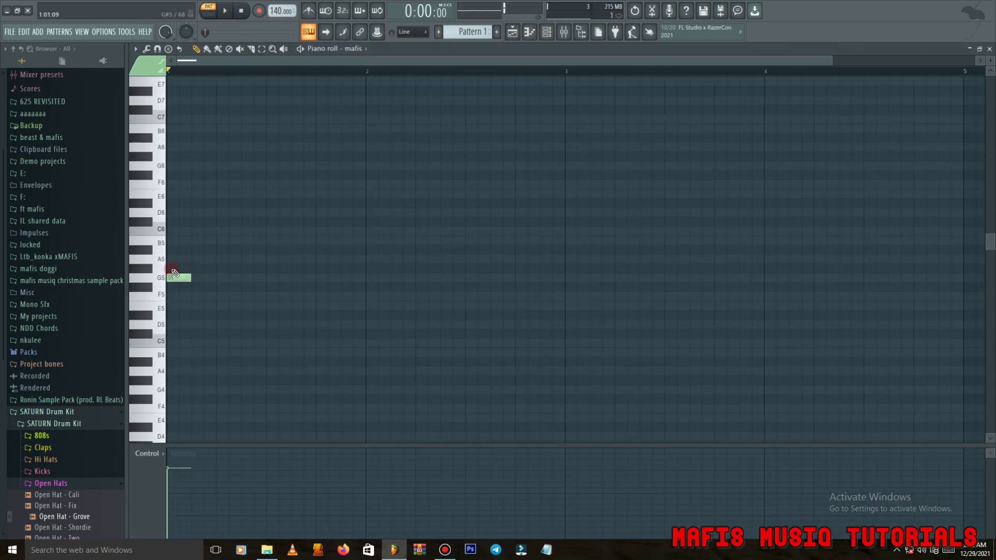
pyautogui.hotkey('ctrl', 'Down')
pyautogui.hotkey('ctrl', 'Down')
pyautogui.press('space')
pyautogui.press('space')
pyautogui.scroll(-8, 237, 272)
pyautogui.press('space')
pyautogui.press('space')
pyautogui.press('space')
# - Add two short C#3 notes and a short D#3 after the G3 in bar 1, with the tempo lowered to 112 BPM
pyautogui.click(218, 250)
pyautogui.click(223, 250)
pyautogui.moveTo(239, 250); pyautogui.dragTo(229, 250)
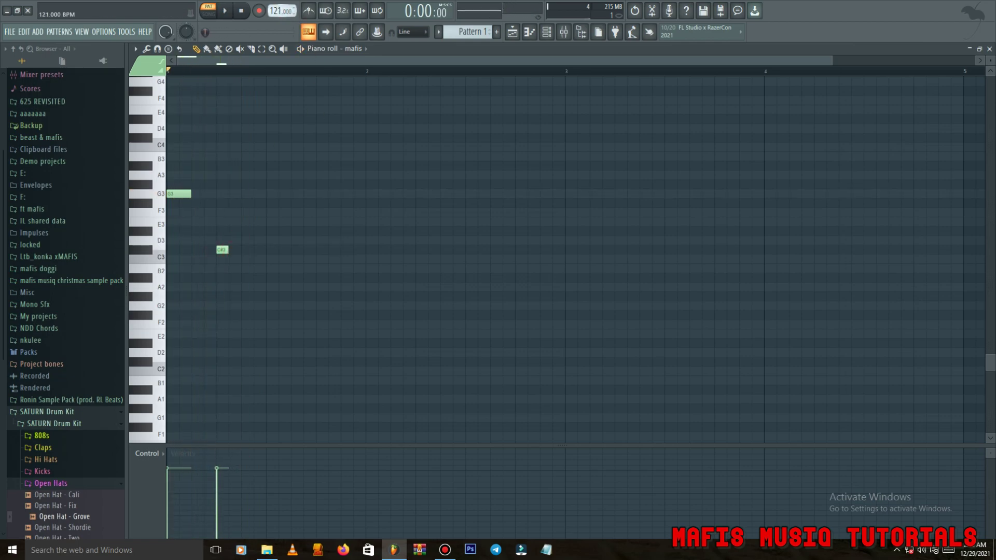
pyautogui.click(255, 250)
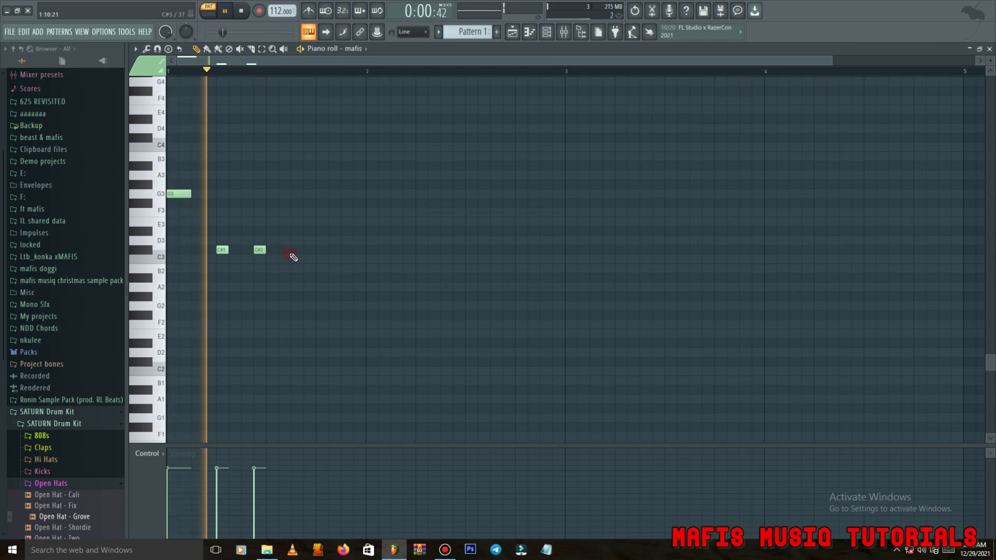
pyautogui.click(292, 232)
pyautogui.press('space')
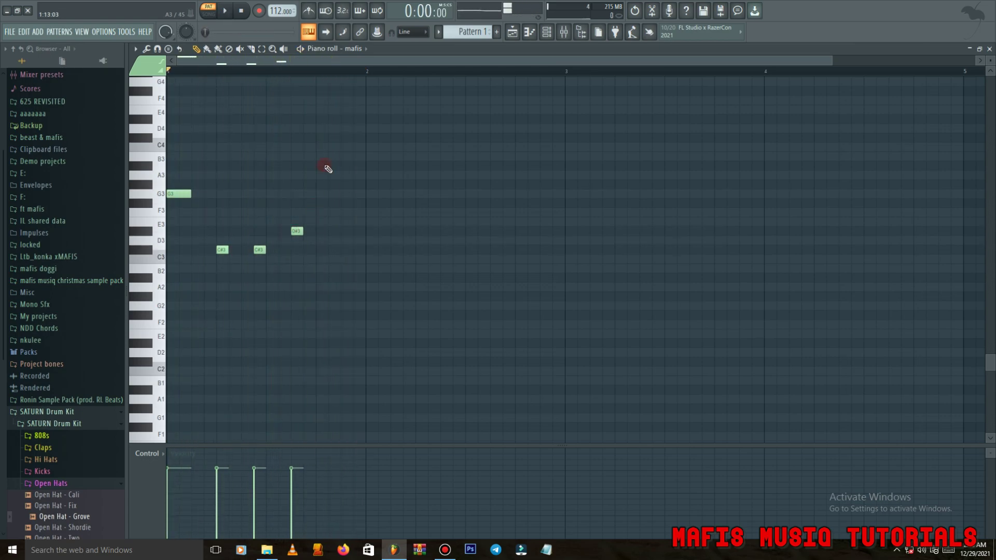
# - Duplicate the bar 1 melody into bar 2
pyautogui.moveTo(366, 72); pyautogui.dragTo(53, 163)
pyautogui.hotkey('ctrl', 'b')
pyautogui.scroll(-2, 293, 230)
pyautogui.rightClick(294, 231)
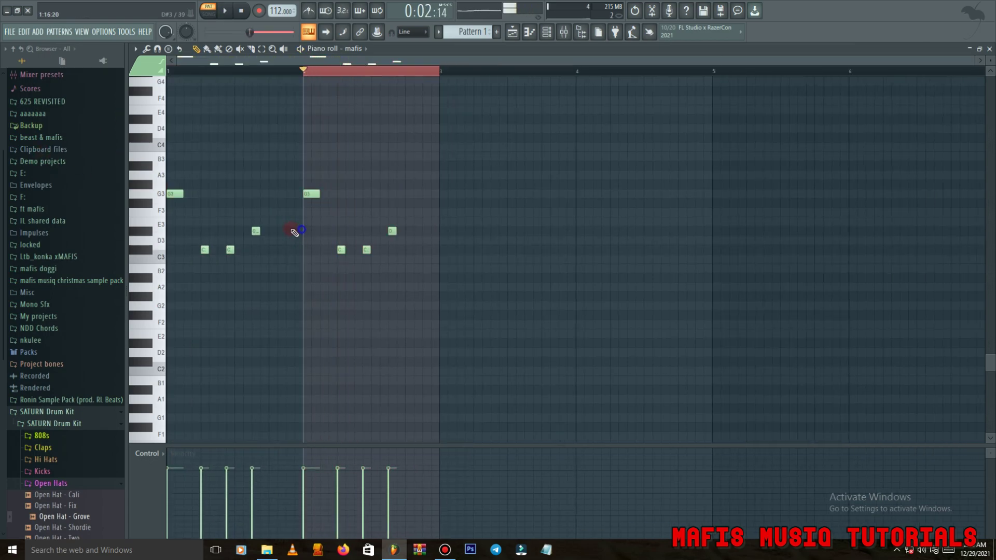
# - Try a short E3 note after the D#3 at the end of bar 1
pyautogui.scroll(3, 266, 231)
pyautogui.scroll(2, 267, 232)
pyautogui.press('space')
pyautogui.click(276, 222)
pyautogui.press('space')
pyautogui.press('space')
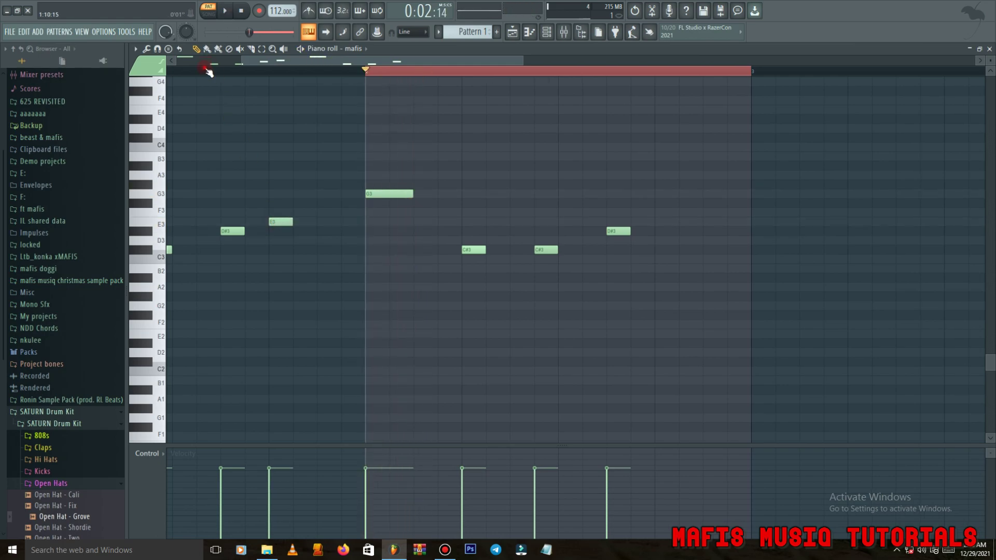
pyautogui.rightClick(284, 222)
# - Add a short F3 note after the D#3 at the end of bar 1 and play the melody back
pyautogui.press('space')
pyautogui.press('space')
pyautogui.click(293, 212)
pyautogui.scroll(-2, 294, 212)
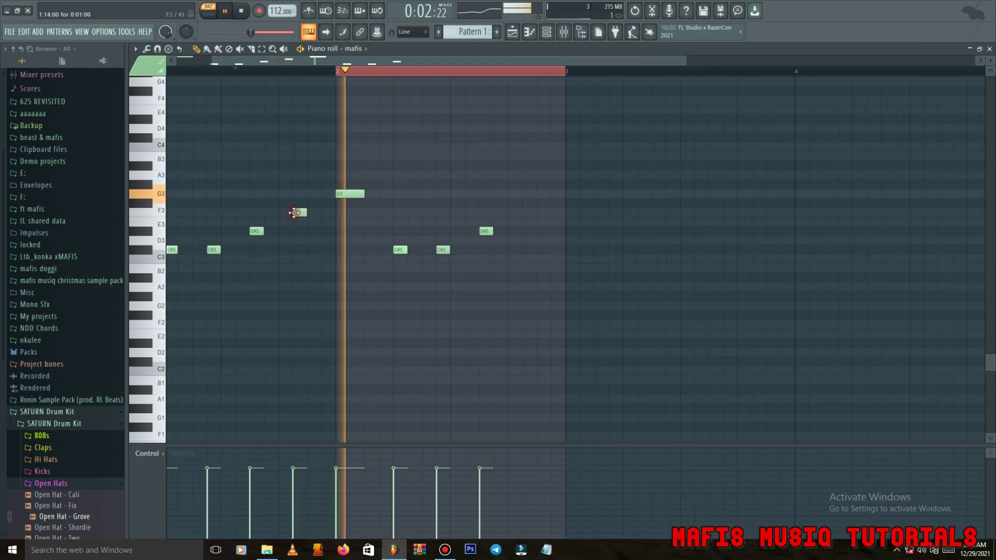
pyautogui.scroll(-2, 299, 214)
pyautogui.press('space')
pyautogui.moveTo(436, 73); pyautogui.dragTo(99, 89)
# - Place Pattern 1 at the start of playlist Track 1 in song mode and duplicate the clip directly after it
pyautogui.press('space')
pyautogui.press('F5')
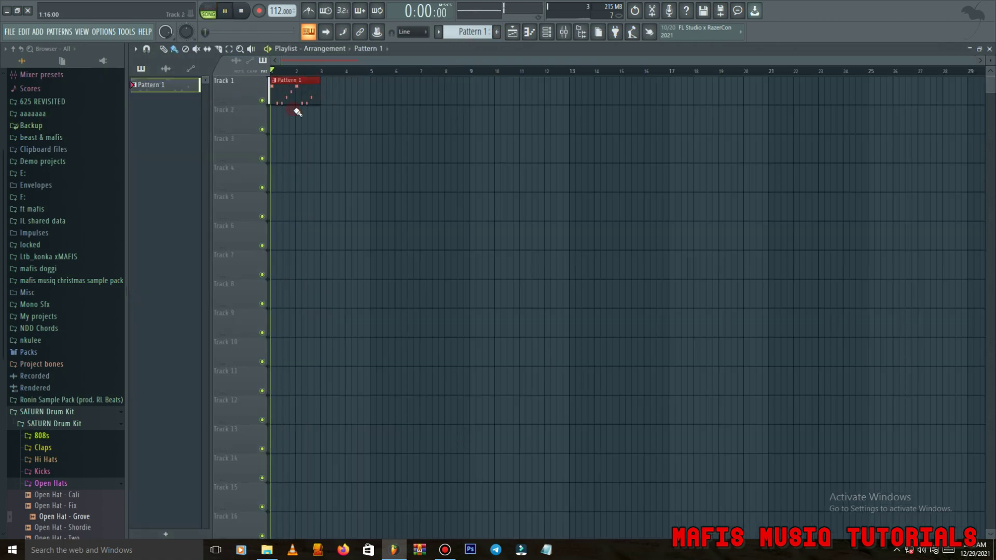
pyautogui.hotkey('ctrl', 'b')
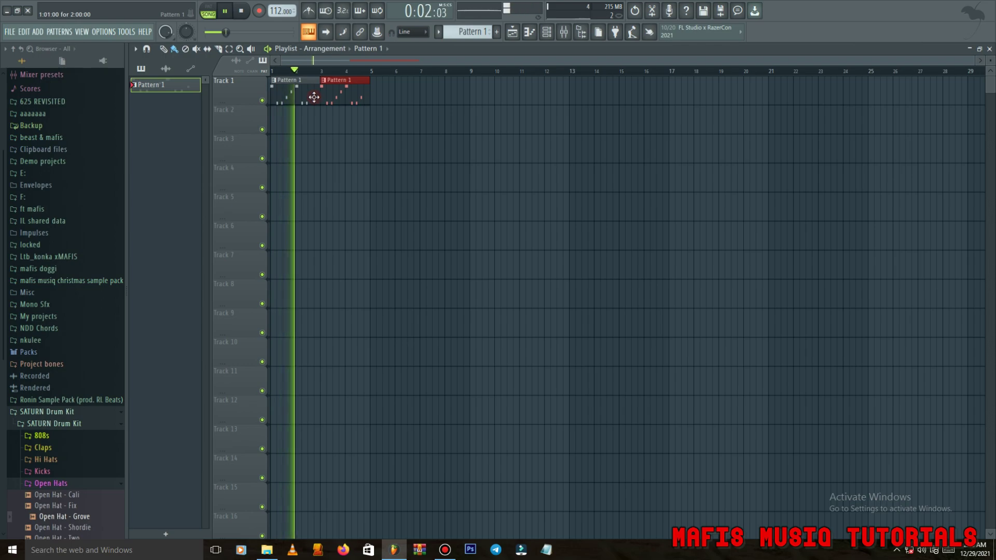
# - Mute the mafis channel and clone it in the channel rack
pyautogui.press('F7')
pyautogui.press('F6')
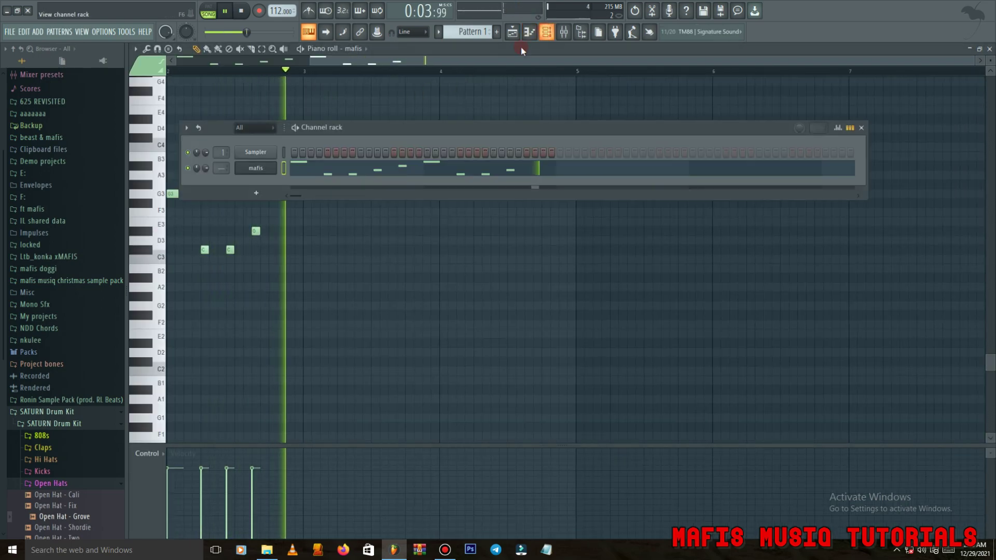
pyautogui.click(188, 168)
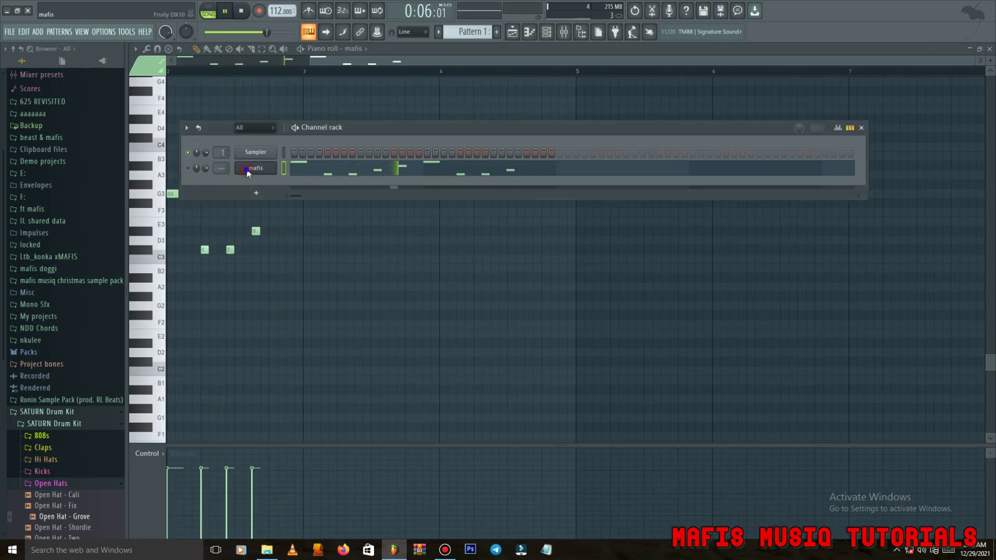
pyautogui.rightClick(247, 170)
pyautogui.click(306, 258)
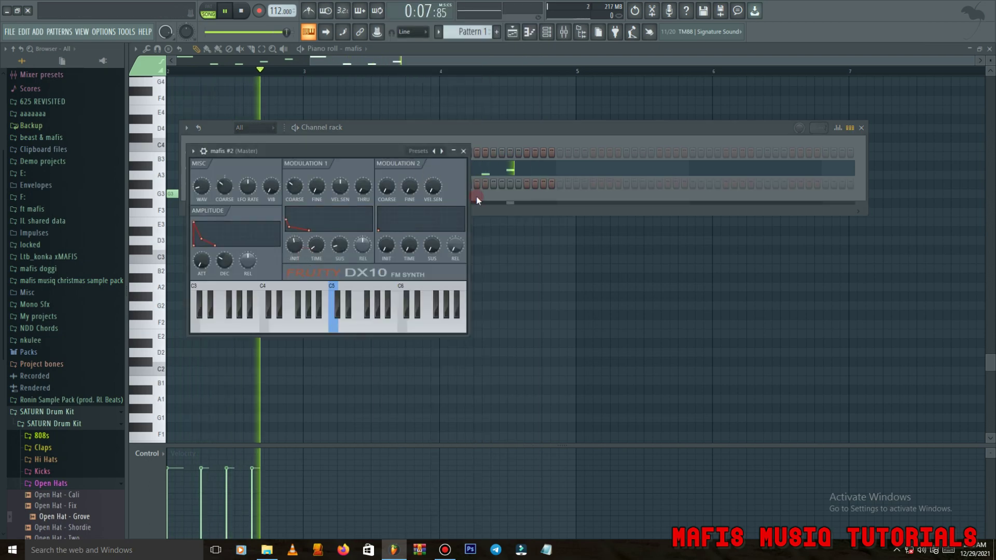
# - Replace the cloned channel's instrument with Hypersonic
pyautogui.rightClick(270, 188)
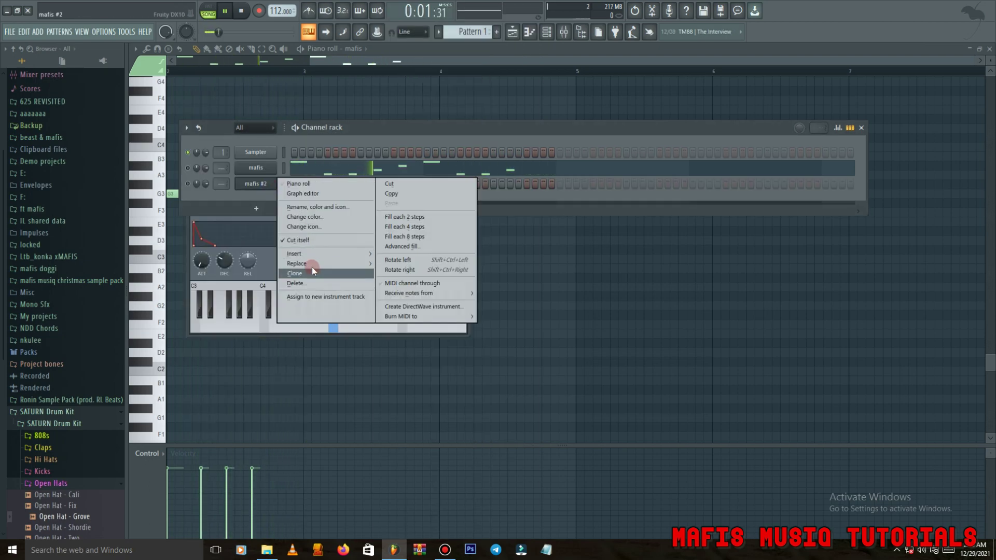
pyautogui.moveTo(312, 264)
pyautogui.click(410, 116)
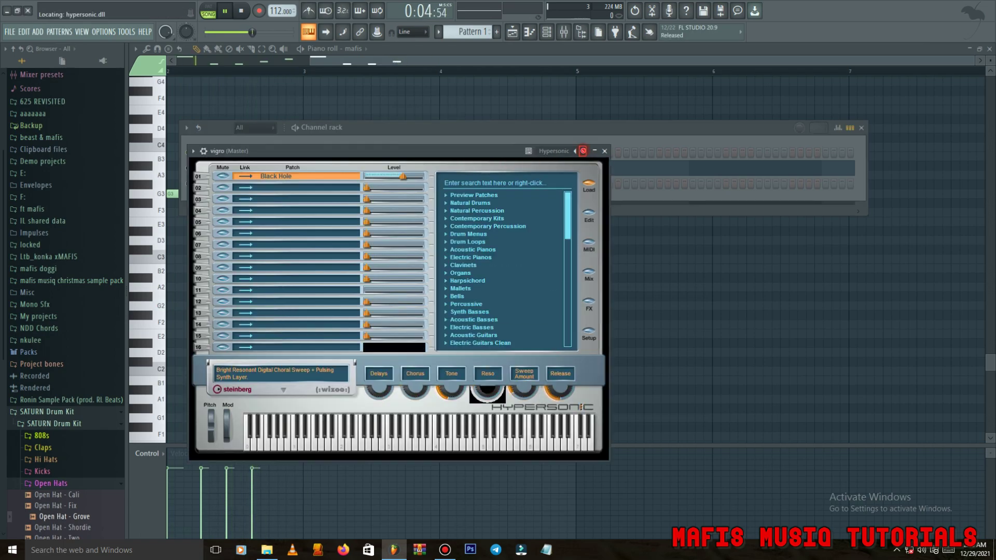
# - Load the mafis tube 3 preset and set that channel's root note to D#5
pyautogui.click(203, 151)
pyautogui.click(244, 170)
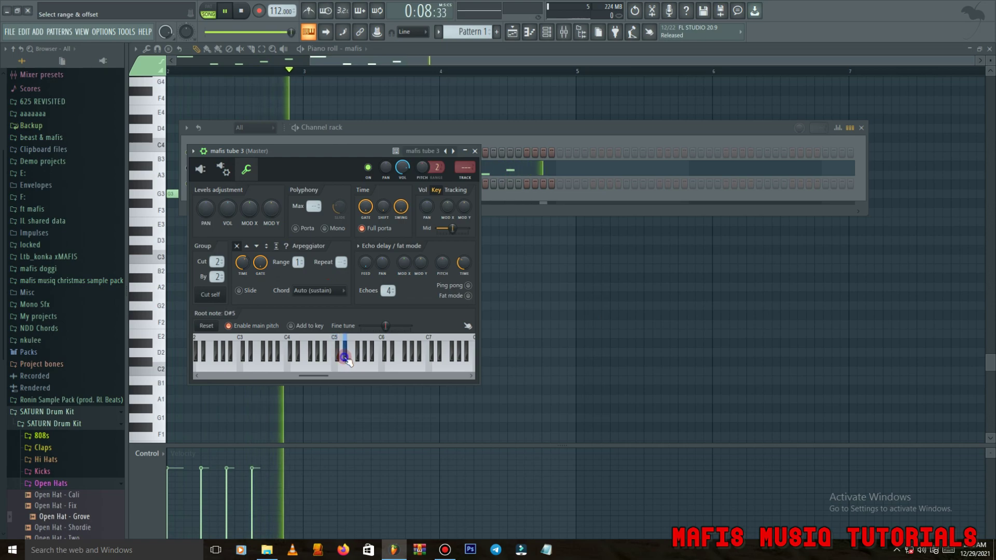
pyautogui.click(521, 195)
# - Copy the notes of the mafis channel and paste them into the mafis tube 3 channel
pyautogui.rightClick(255, 169)
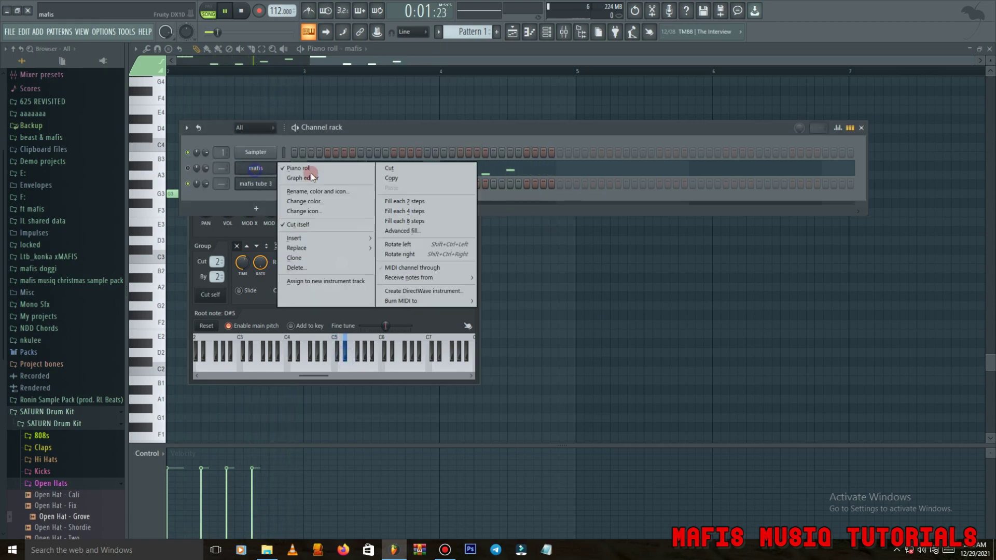
pyautogui.click(389, 179)
pyautogui.rightClick(256, 183)
pyautogui.click(386, 203)
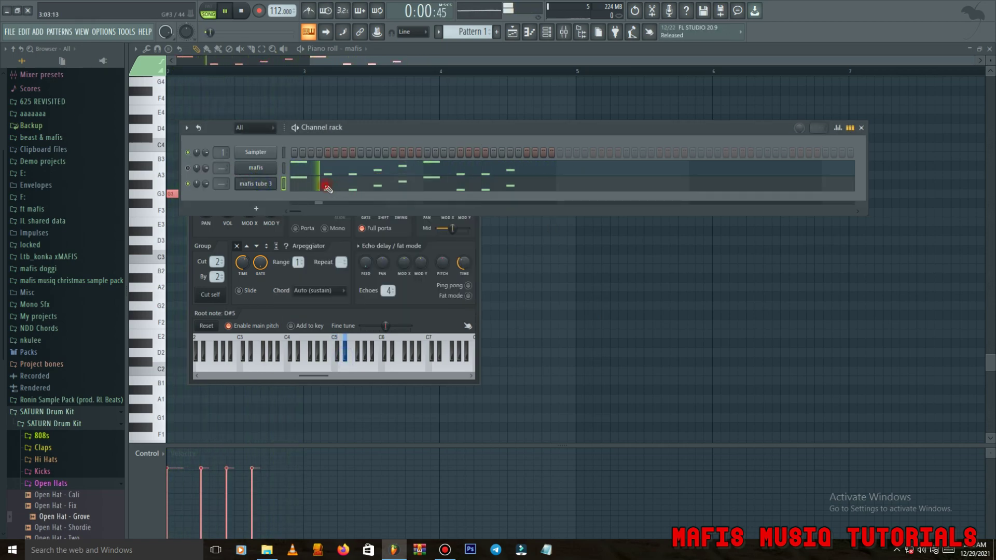
# - Delete the second C#3 and the F3 from bar 1 of mafis tube 3, and join the remaining notes with quick legato
pyautogui.click(327, 187)
pyautogui.press('space')
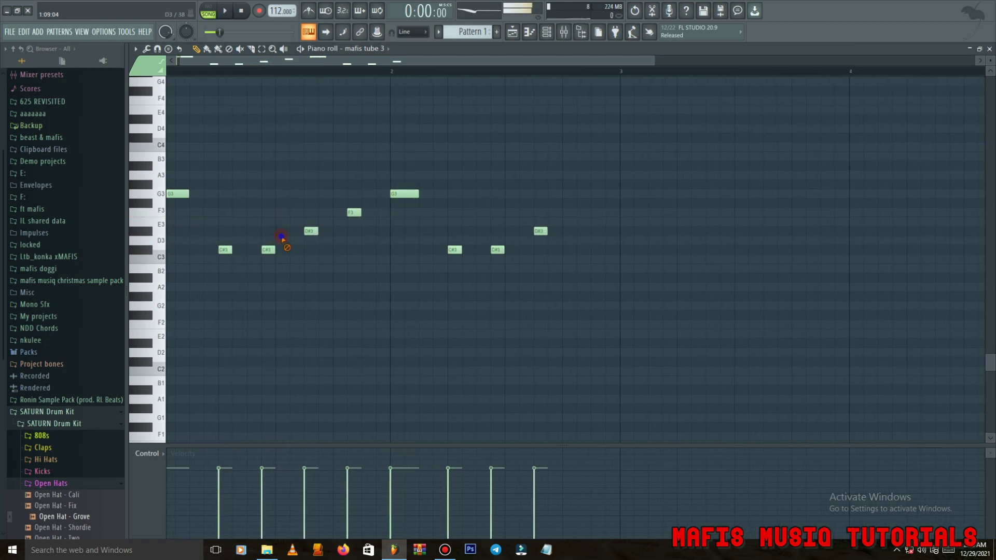
pyautogui.rightClick(354, 212)
pyautogui.hotkey('ctrl', 'l')
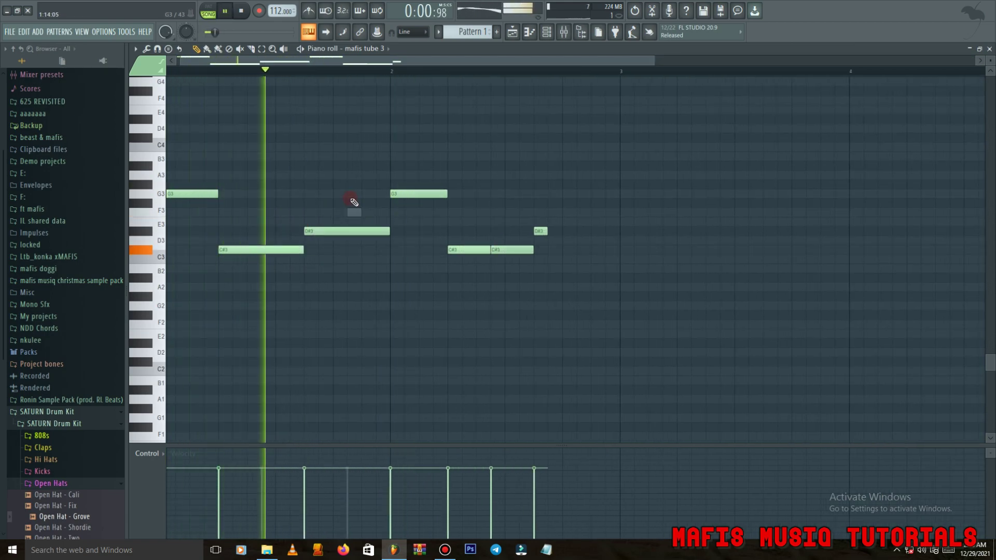
# - Remove bar 2's opening G3, stretch the D#3 up to the bar 2 C#3, and delete the repeated C#3 after it
pyautogui.rightClick(416, 208)
pyautogui.moveTo(390, 231); pyautogui.dragTo(404, 250)
pyautogui.rightClick(481, 249)
pyautogui.rightClick(497, 250)
pyautogui.click(449, 251)
pyautogui.scroll(-1, 475, 253)
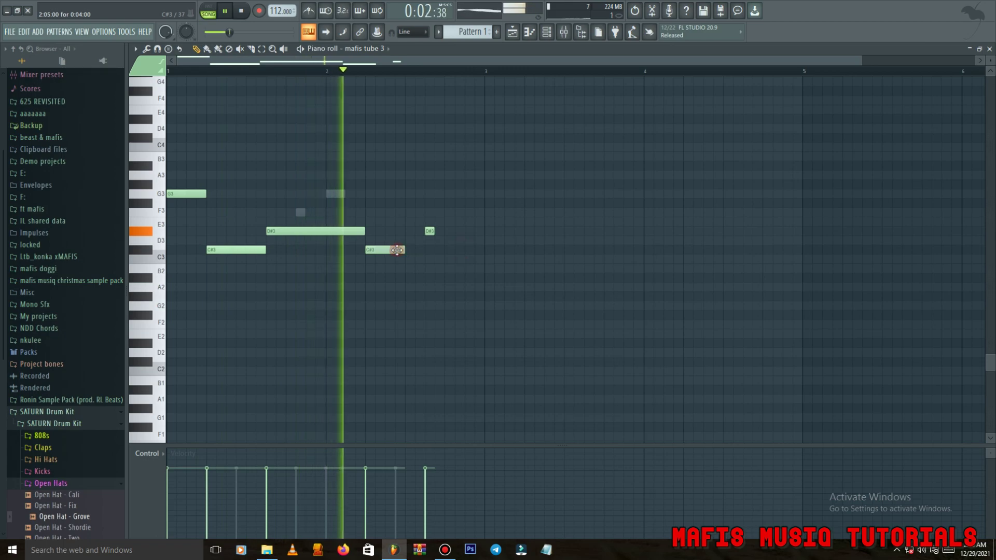
# - Lengthen the last D#3 note to the end of bar 2
pyautogui.click(427, 231)
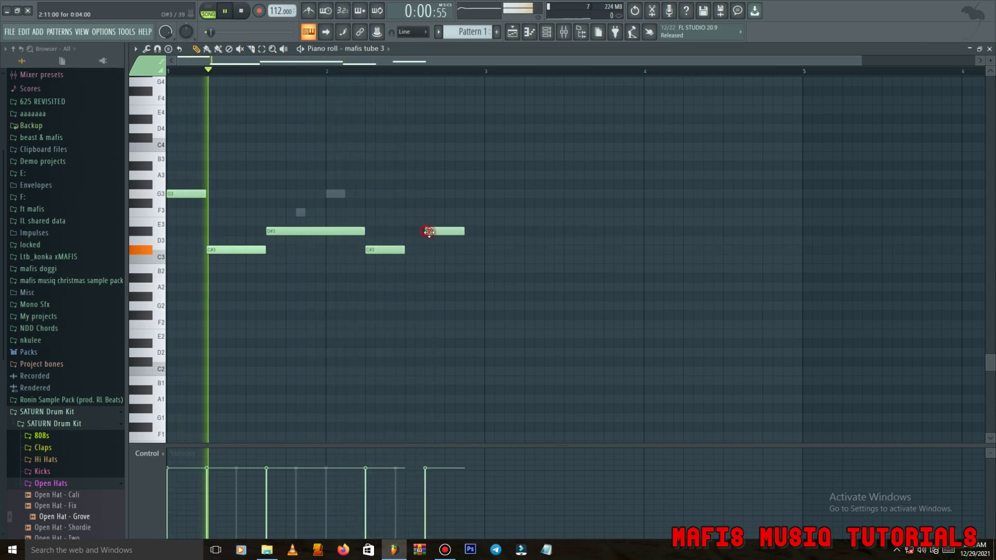
pyautogui.moveTo(461, 230); pyautogui.dragTo(483, 232)
pyautogui.press('space')
# - Replace the C#3 in bar 2 with a longer G3 note and delete the D#3 that follows it
pyautogui.click(376, 203)
pyautogui.press('space')
pyautogui.rightClick(389, 250)
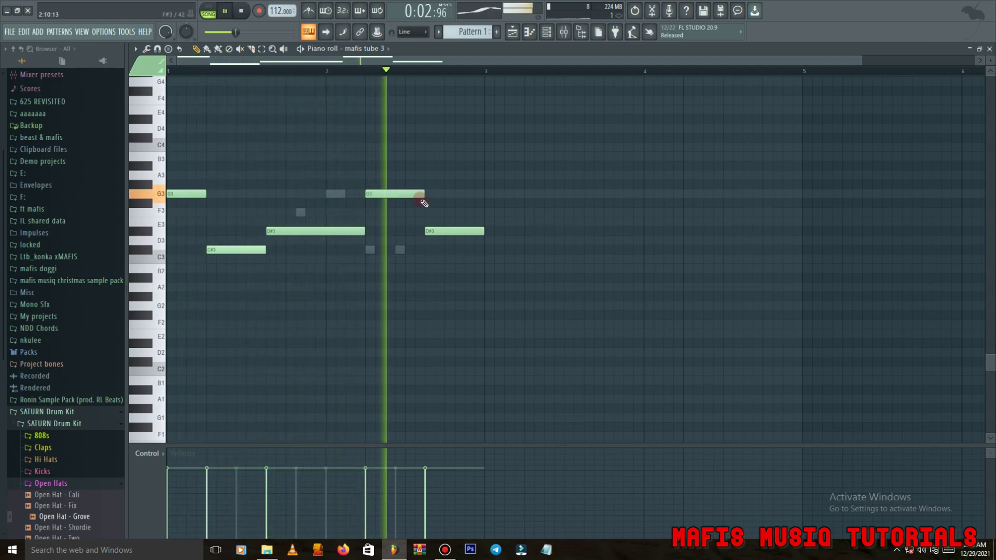
pyautogui.press('space')
pyautogui.rightClick(437, 233)
pyautogui.press('space')
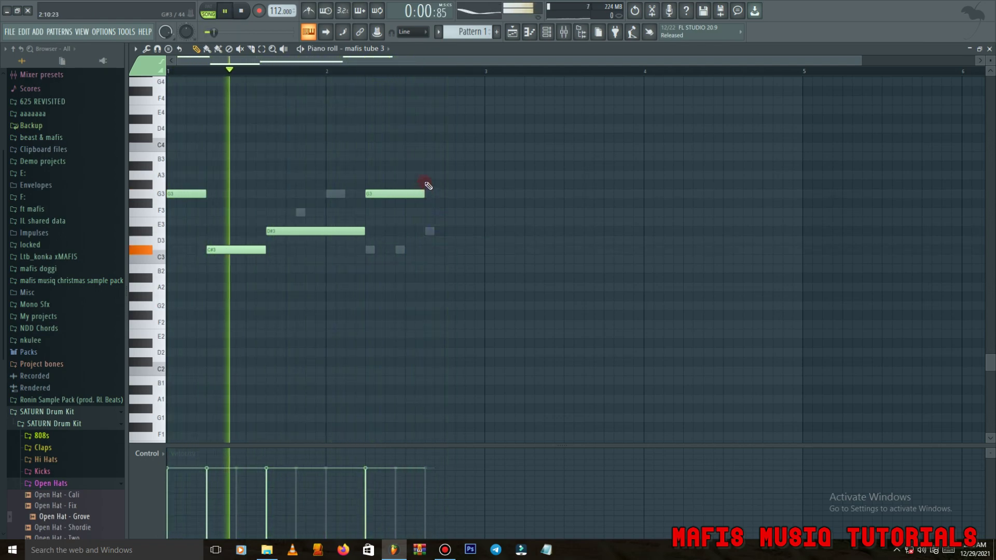
# - Try a C#3 note at the end of bar 2 and raise it by one octave
pyautogui.click(429, 250)
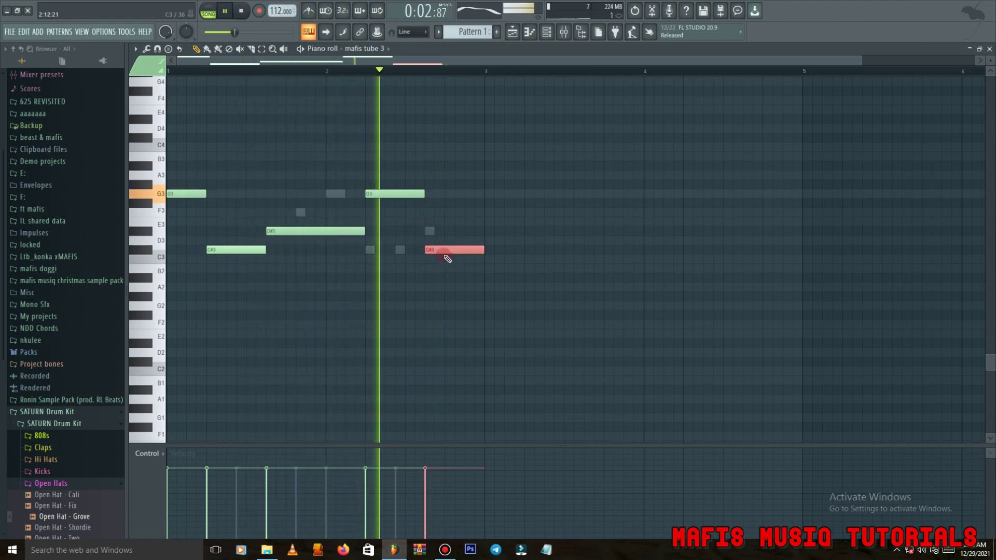
pyautogui.hotkey('ctrl', 'Up')
pyautogui.rightClick(438, 138)
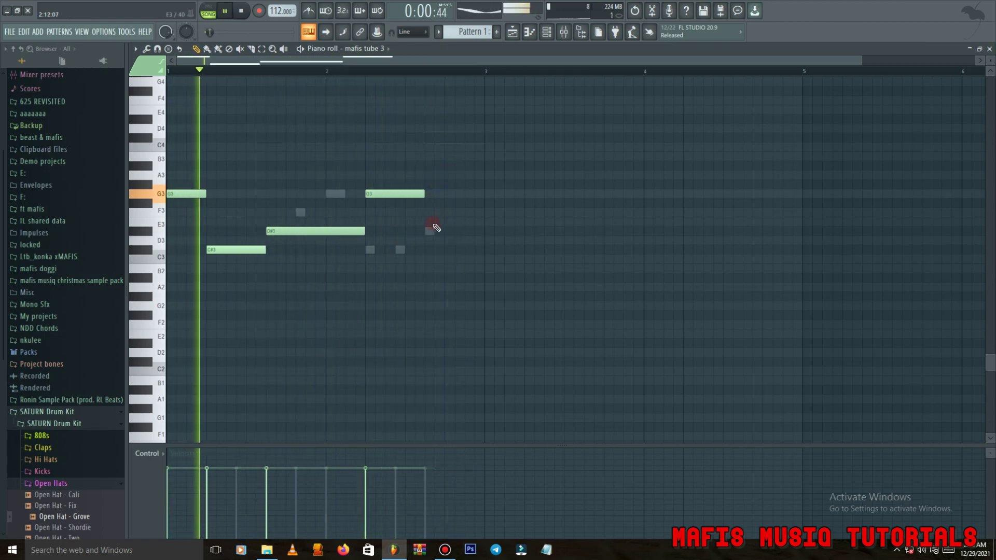
# - Extend the bar 2 G3 to the end of the bar and add a long F#3 at the start of bar 3
pyautogui.moveTo(423, 194); pyautogui.dragTo(485, 201)
pyautogui.click(490, 203)
# - Add a Purity channel and load the Sonar preset from its Slow Synth category
pyautogui.click(546, 32)
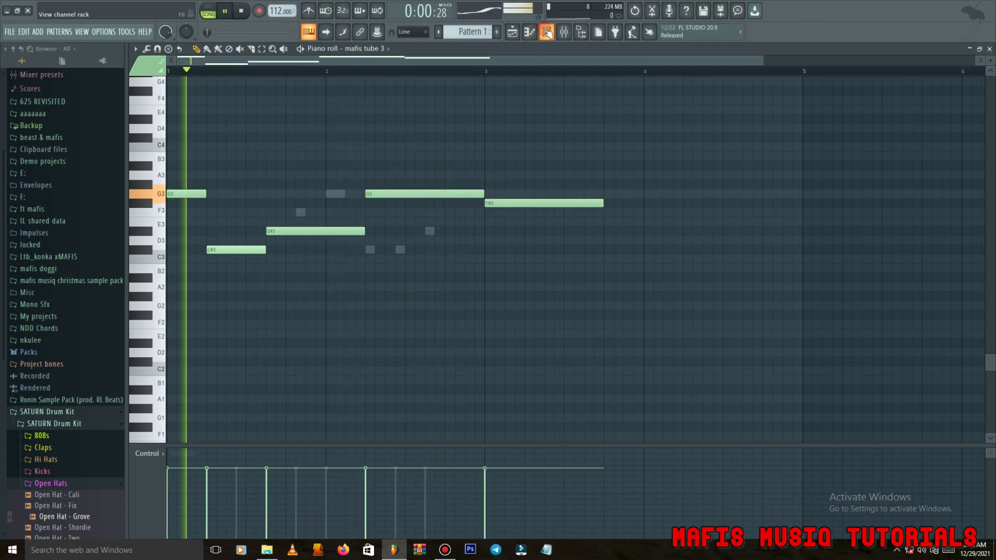
pyautogui.click(256, 209)
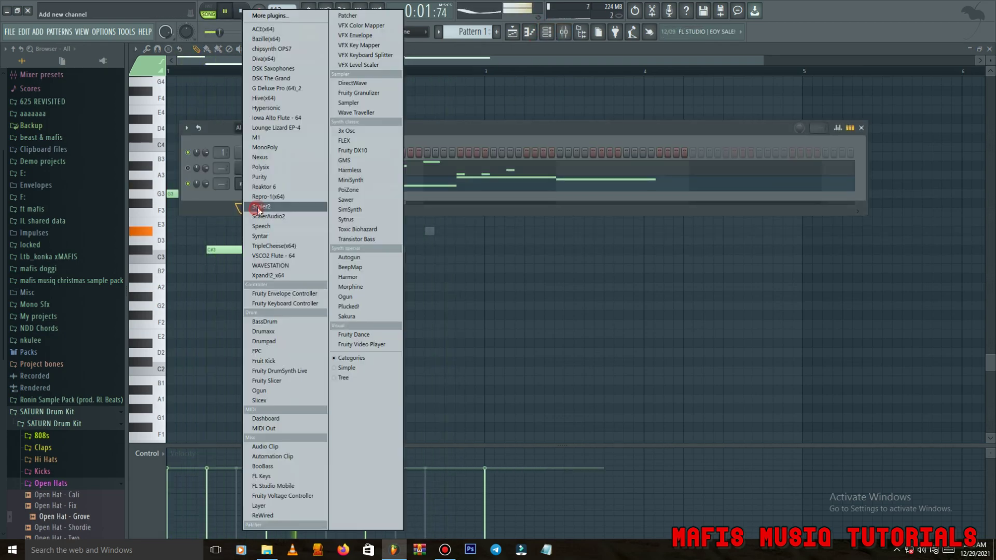
pyautogui.click(260, 177)
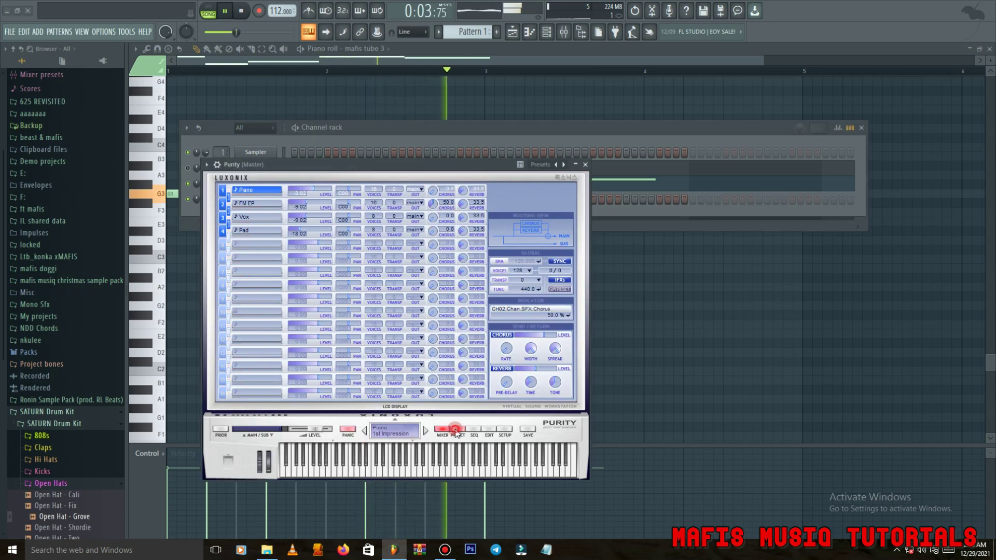
pyautogui.click(455, 429)
pyautogui.click(537, 321)
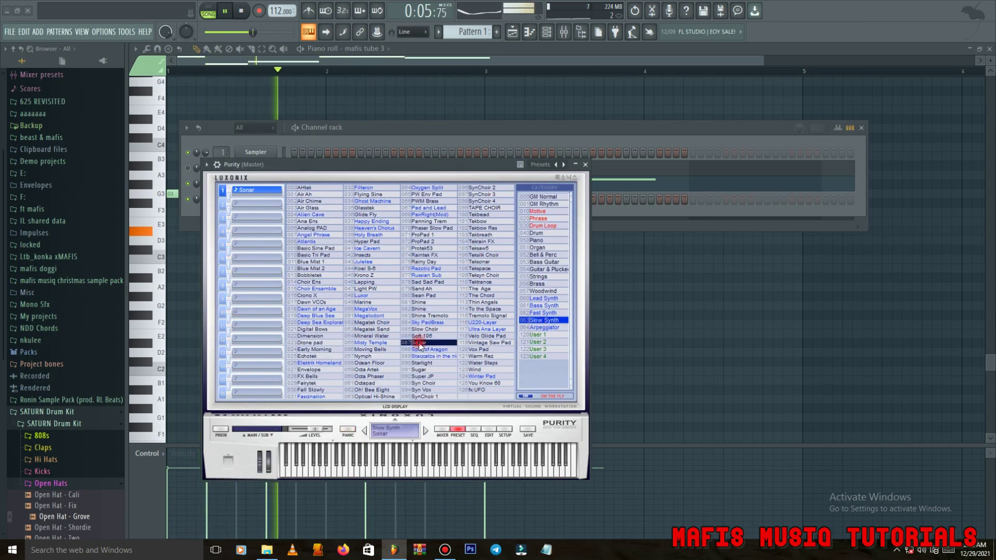
# - Change the Purity channel's root note in its miscellaneous channel settings
pyautogui.click(217, 165)
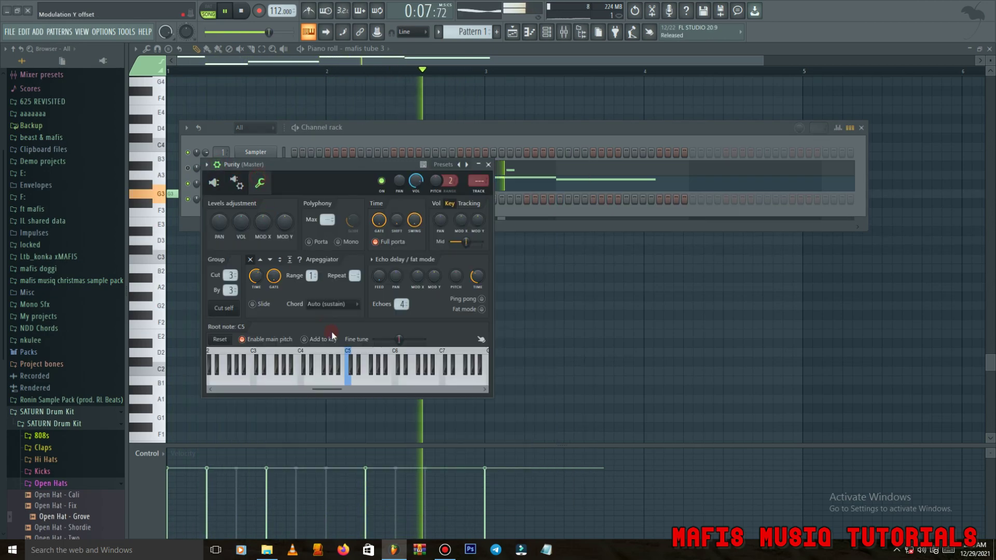
pyautogui.rightClick(359, 366)
pyautogui.click(195, 218)
# - Place a long G3 note at the start of bar 1 in the Purity channel's piano roll
pyautogui.rightClick(254, 198)
pyautogui.click(285, 200)
pyautogui.moveTo(196, 195); pyautogui.dragTo(155, 196)
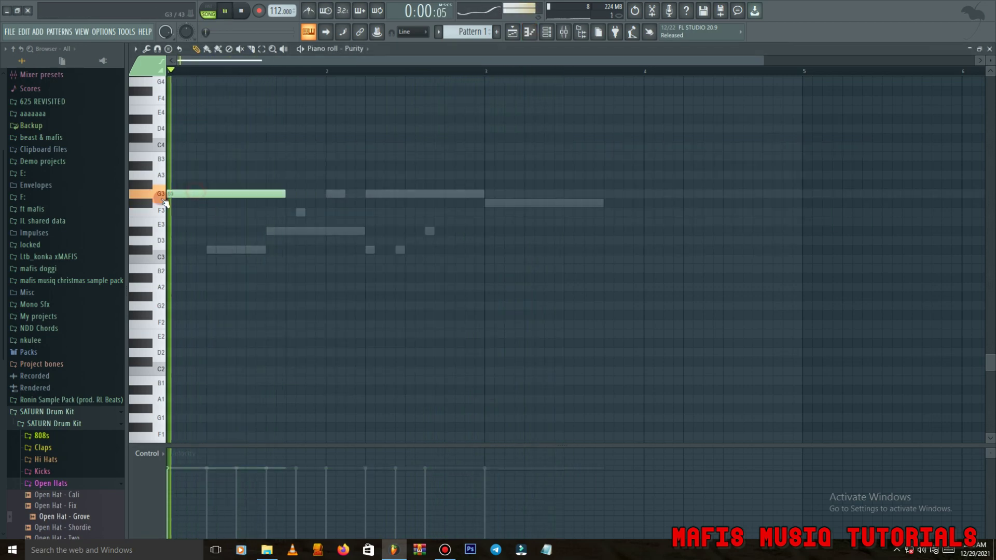
# - Add a C#3 note under the long G3 in the Purity channel and extend both notes to the end of bar 4
pyautogui.click(186, 250)
pyautogui.hotkey('ctrl', 'a')
pyautogui.moveTo(285, 250); pyautogui.dragTo(803, 248)
pyautogui.press('space')
pyautogui.press('space')
# - Transpose both long Purity notes up two octaves to C#5 and G5
pyautogui.hotkey('ctrl', 'Up')
pyautogui.press('space')
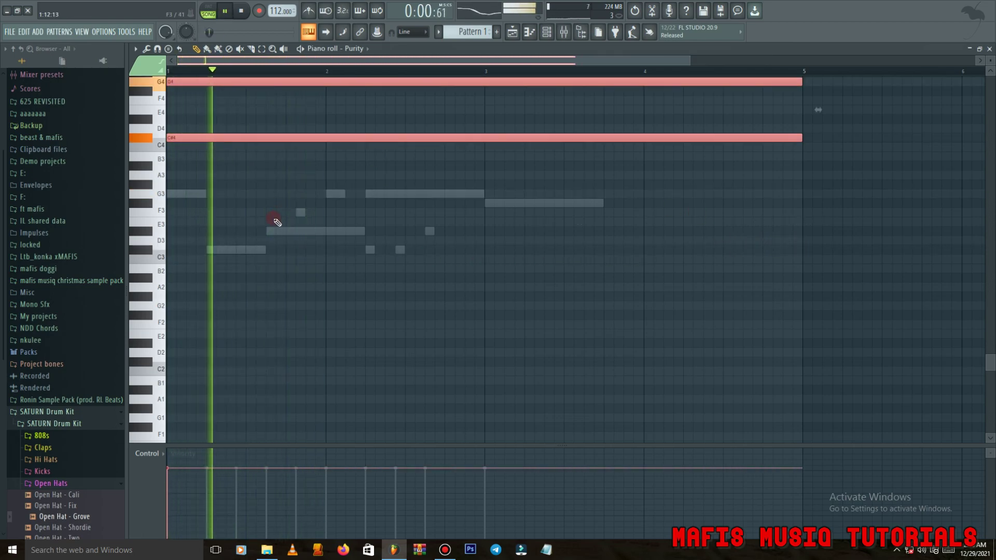
pyautogui.scroll(3, 234, 230)
pyautogui.press('space')
pyautogui.hotkey('ctrl', 'Up')
pyautogui.press('space')
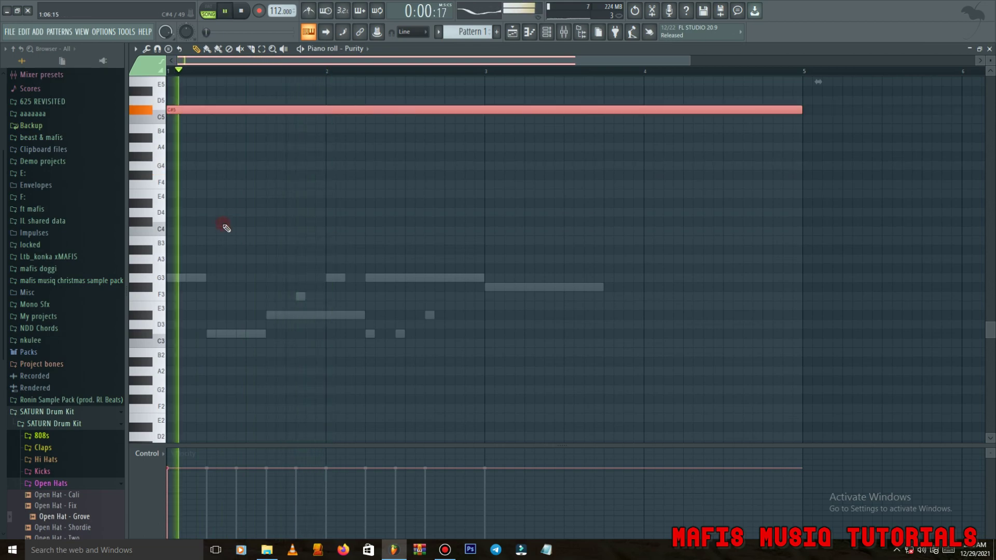
# - Lower the velocity of the two long Purity notes
pyautogui.press('space')
pyautogui.moveTo(190, 509); pyautogui.dragTo(172, 508)
pyautogui.press('space')
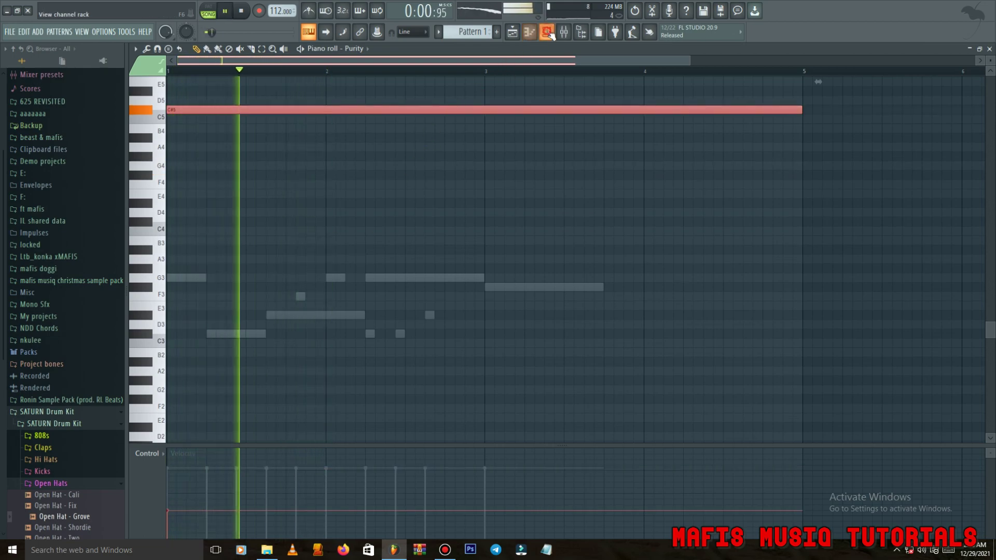
# - Delete the bar 3 F#3 note in the mafis tube 3 channel and duplicate its first two bars into bars 3 and 4
pyautogui.press('F6')
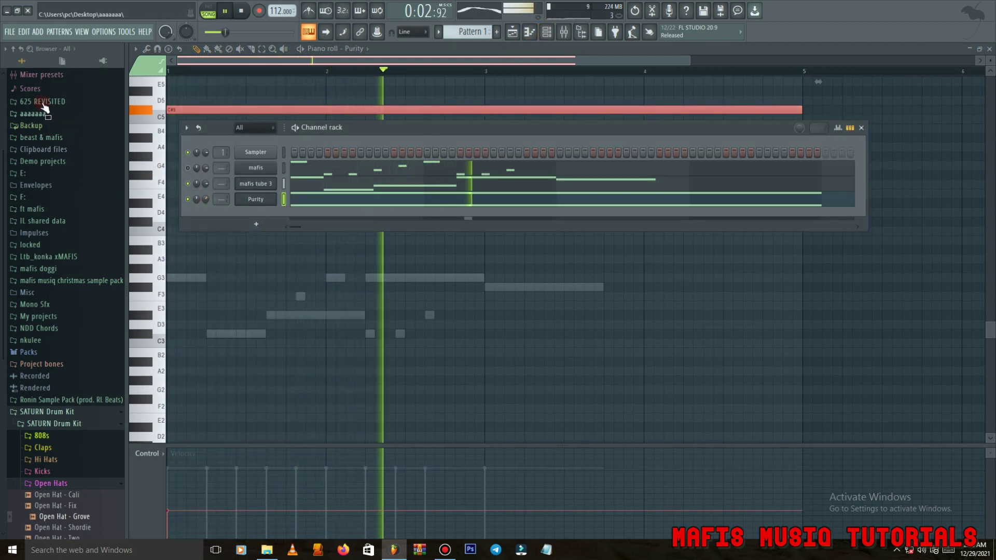
pyautogui.press('space')
pyautogui.press('space')
pyautogui.click(343, 185)
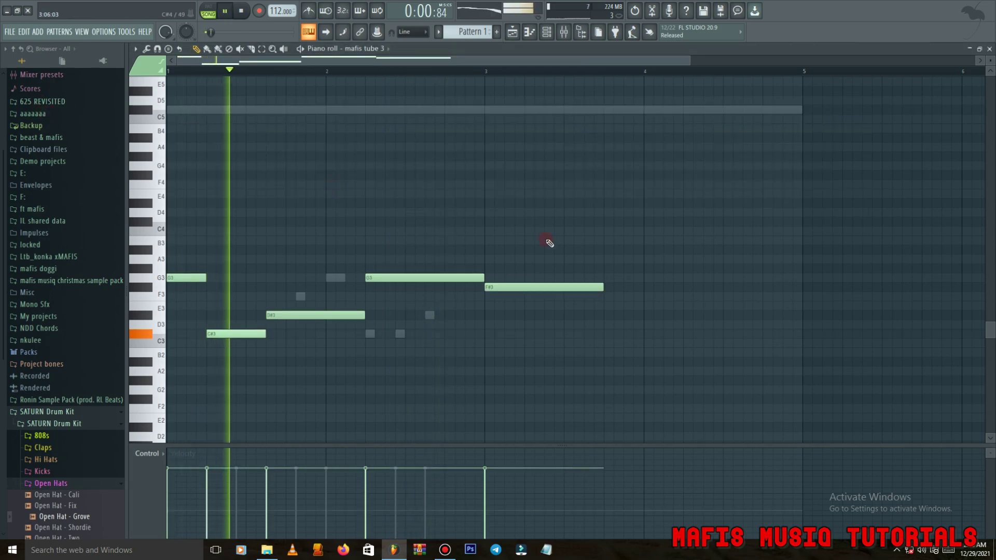
pyautogui.rightClick(439, 285)
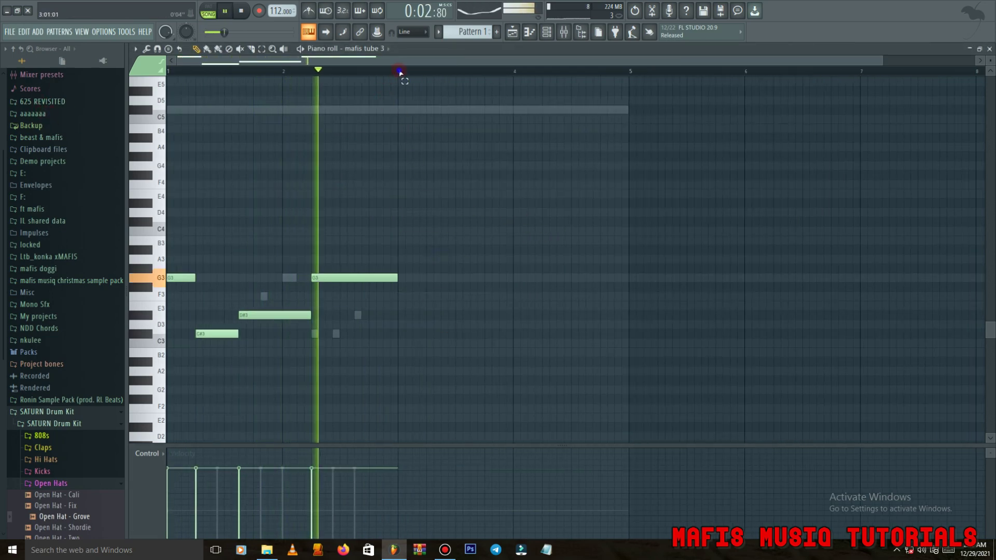
pyautogui.moveTo(400, 73); pyautogui.dragTo(169, 73)
pyautogui.hotkey('ctrl', 'b')
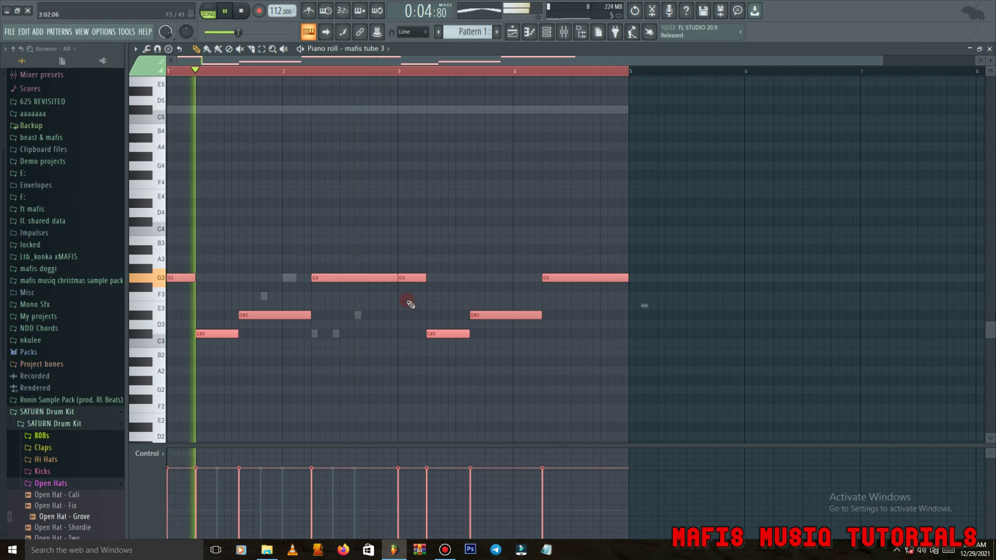
# - Clone the Purity channel and load the Ocarina preset from the clone's Woodwind category
pyautogui.click(530, 32)
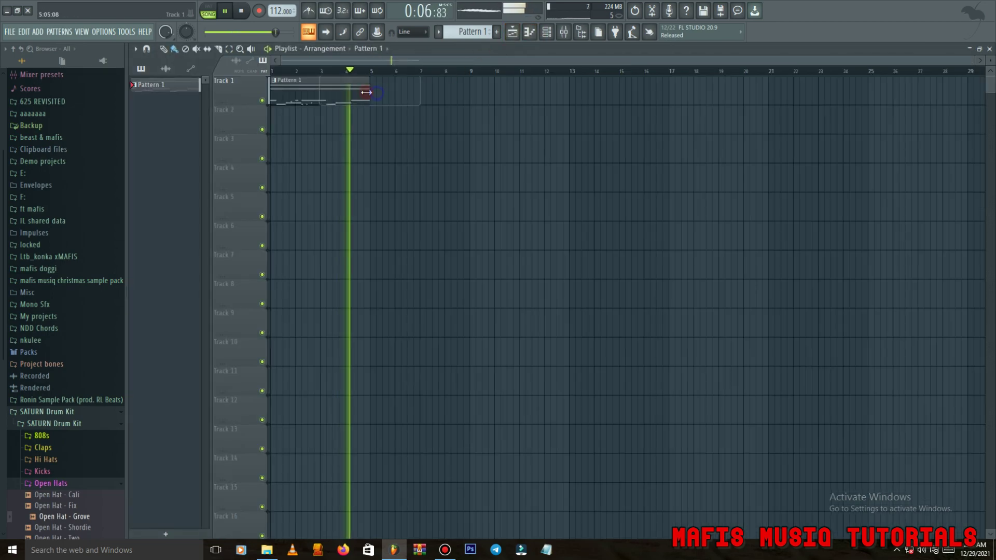
pyautogui.click(548, 33)
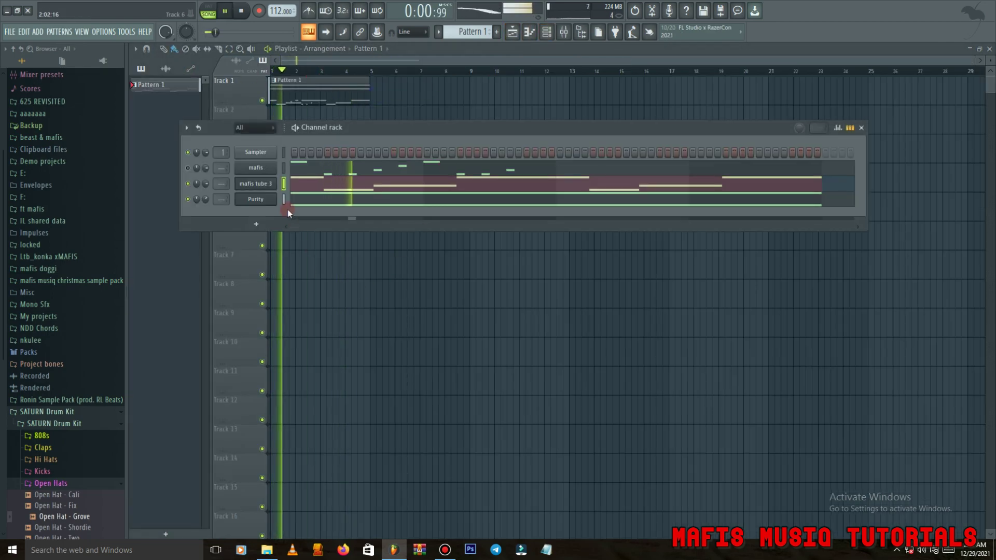
pyautogui.rightClick(262, 200)
pyautogui.click(317, 290)
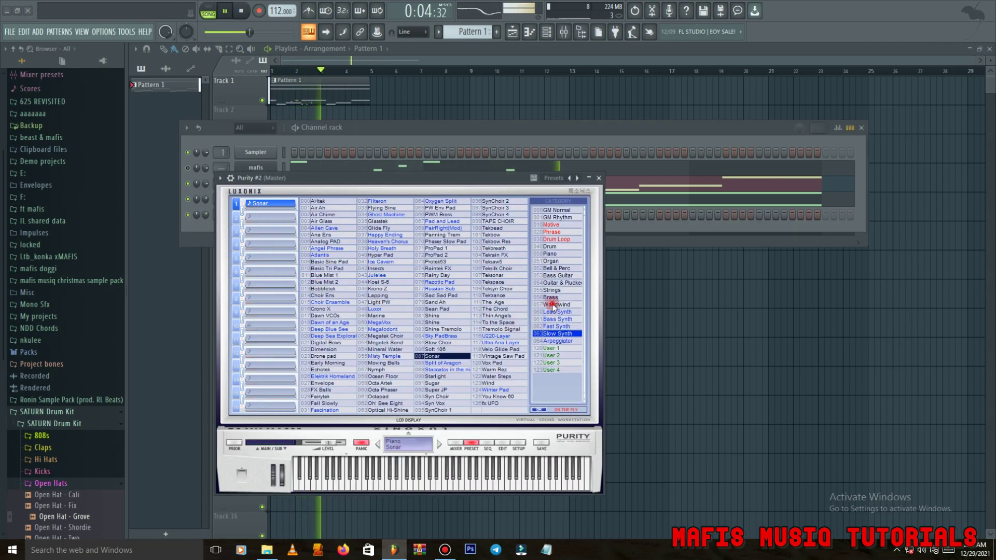
pyautogui.click(553, 306)
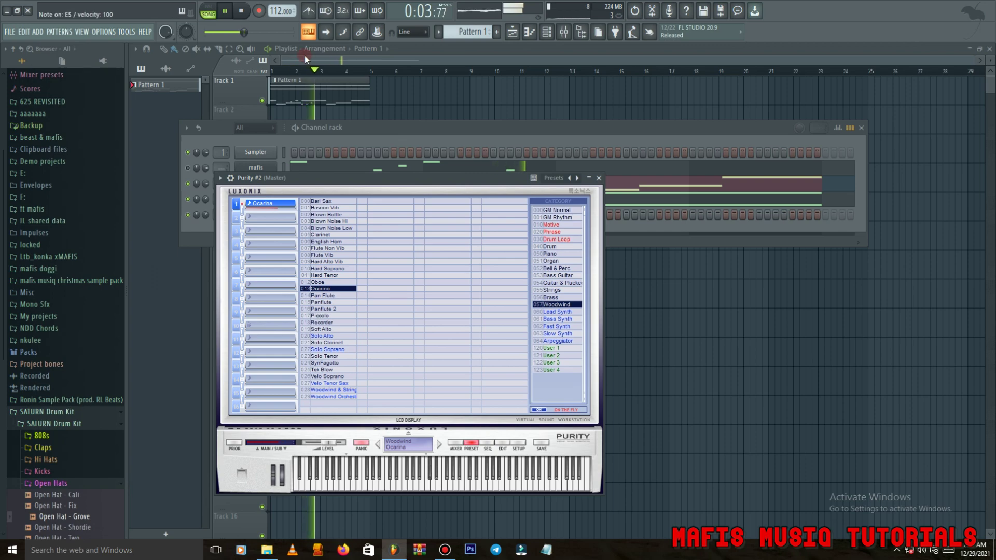
pyautogui.rightClick(308, 35)
pyautogui.click(323, 68)
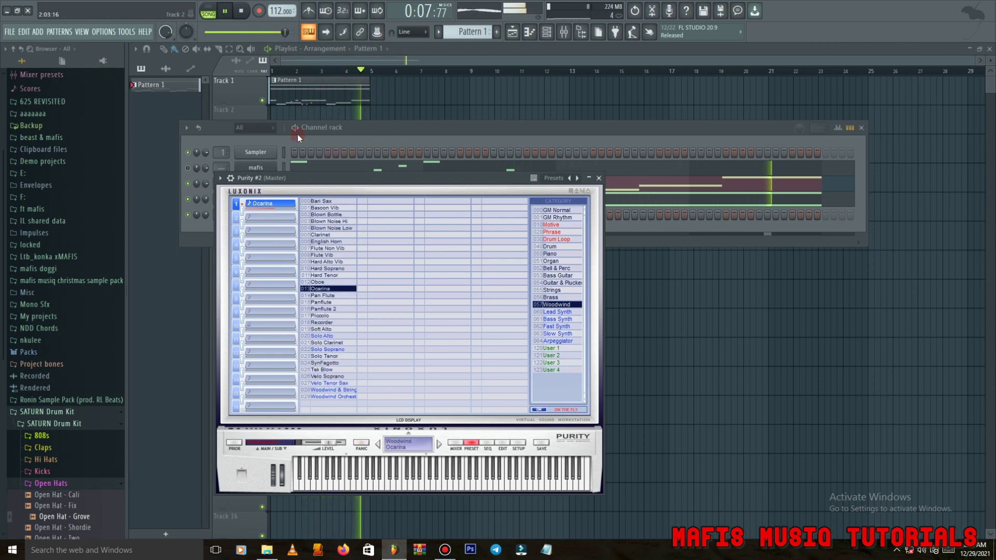
# - Place a two-step G5 note on step 3 of bar 1 in the Purity #2 channel's piano roll
pyautogui.click(212, 224)
pyautogui.rightClick(275, 212)
pyautogui.click(295, 215)
pyautogui.press('space')
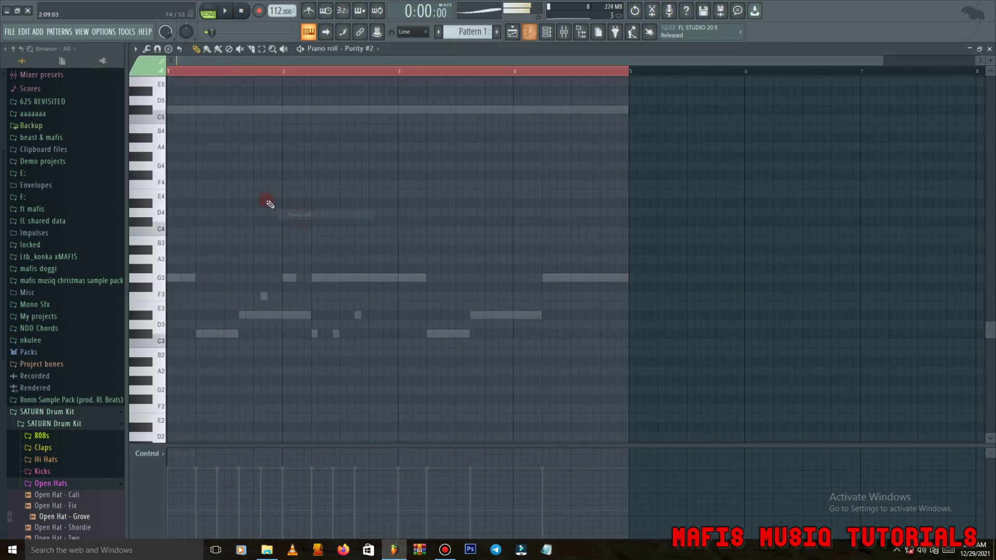
pyautogui.scroll(3, 192, 218)
pyautogui.press('space')
pyautogui.click(185, 195)
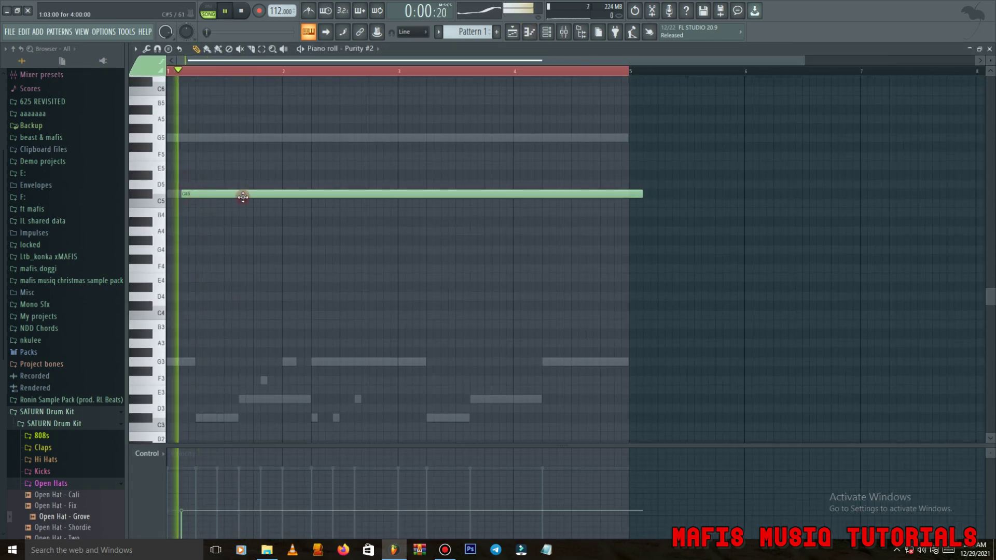
pyautogui.press('space')
pyautogui.moveTo(642, 194); pyautogui.dragTo(185, 136)
pyautogui.press('space')
# - Repeat the short G5 note every eight steps through the end of bar 4 in the Purity #2 channel
pyautogui.click(242, 138)
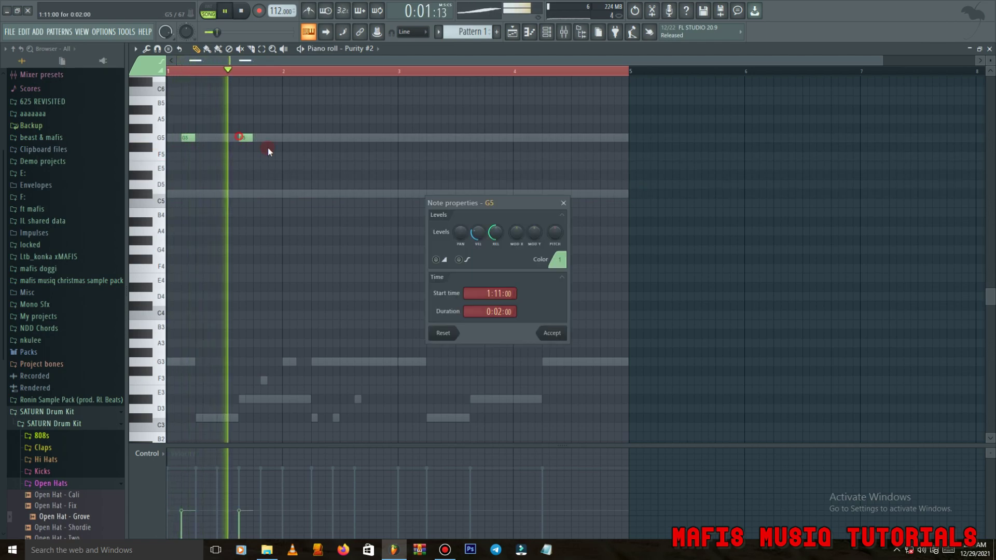
pyautogui.click(299, 138)
pyautogui.click(358, 138)
pyautogui.click(415, 138)
pyautogui.click(470, 139)
pyautogui.click(526, 146)
pyautogui.rightClick(527, 145)
pyautogui.press('space')
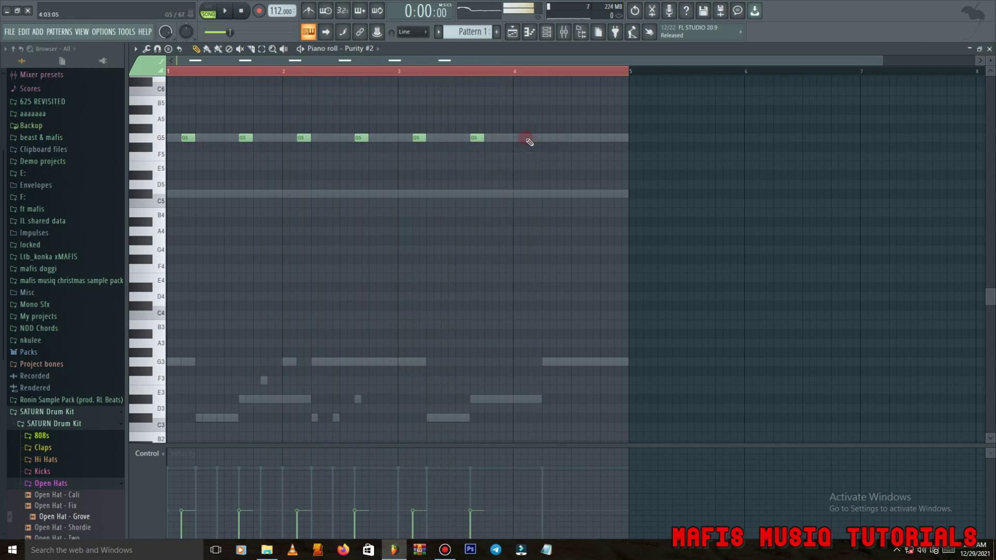
pyautogui.click(582, 138)
pyautogui.hotkey('ctrl', 'a')
# - Add the mafis kick sample as a new channel, increase its fade-out and turn on Normalize
pyautogui.press('F6')
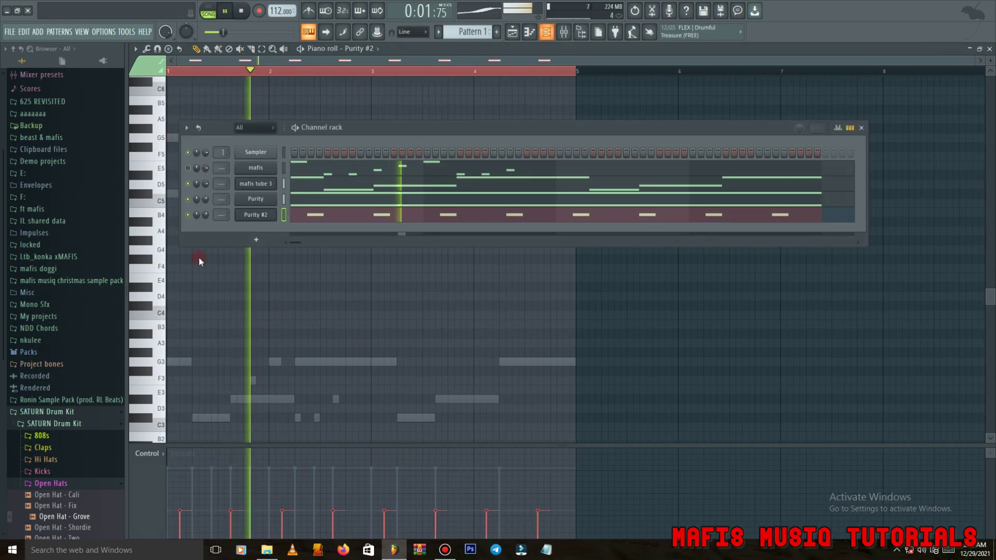
pyautogui.scroll(-5, 68, 477)
pyautogui.moveTo(39, 533); pyautogui.dragTo(260, 229)
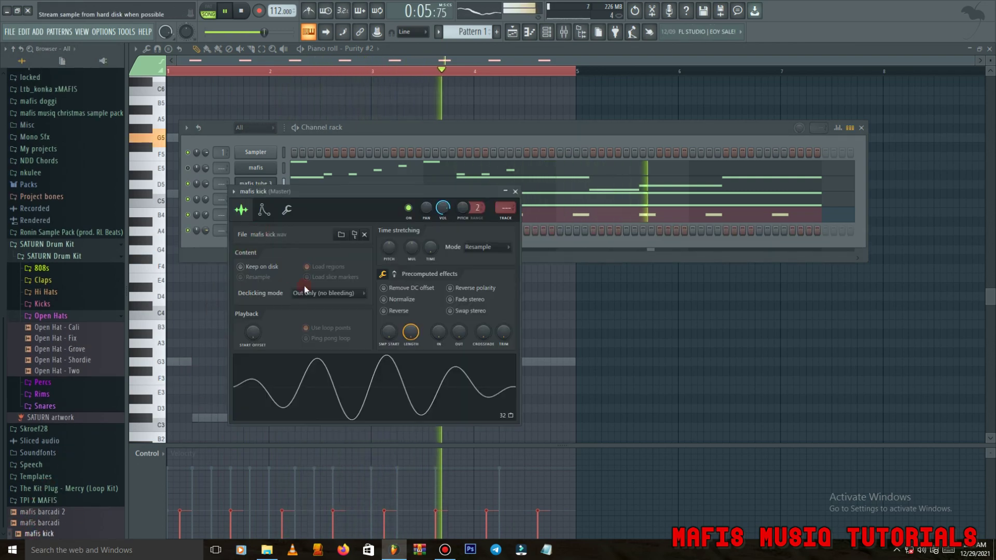
pyautogui.moveTo(459, 332); pyautogui.dragTo(459, 325)
pyautogui.click(405, 304)
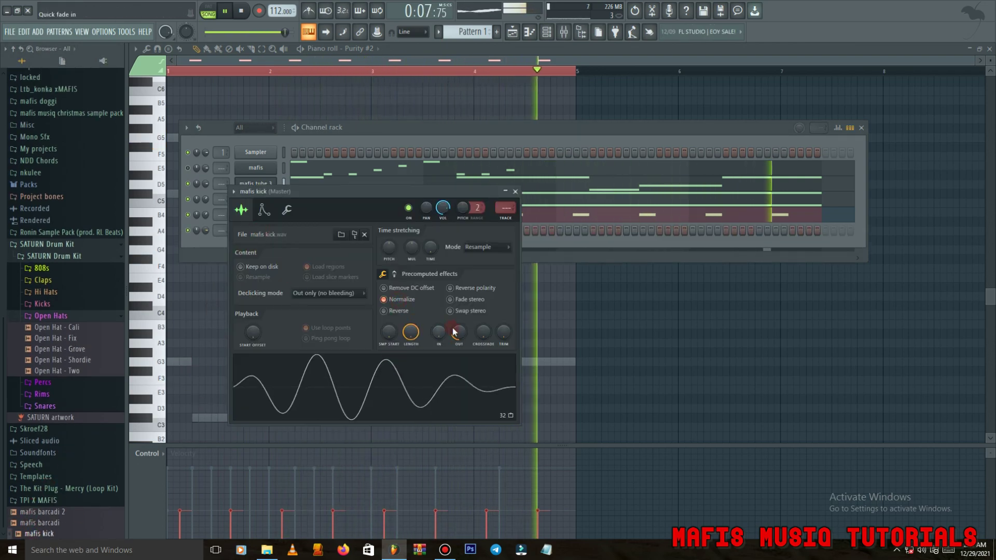
# - Fill the mafis kick channel with a hit on each 4 steps
pyautogui.click(245, 233)
pyautogui.rightClick(246, 236)
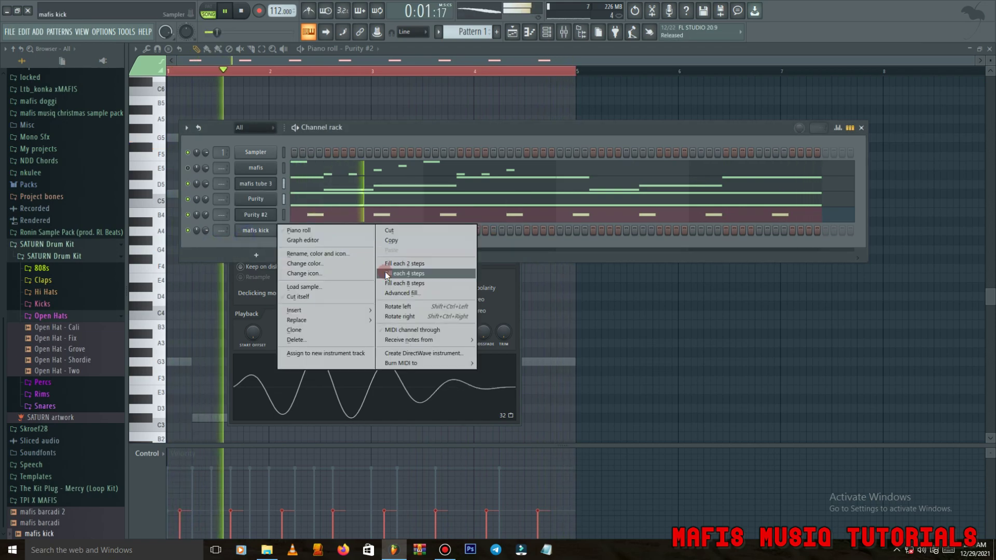
pyautogui.click(384, 272)
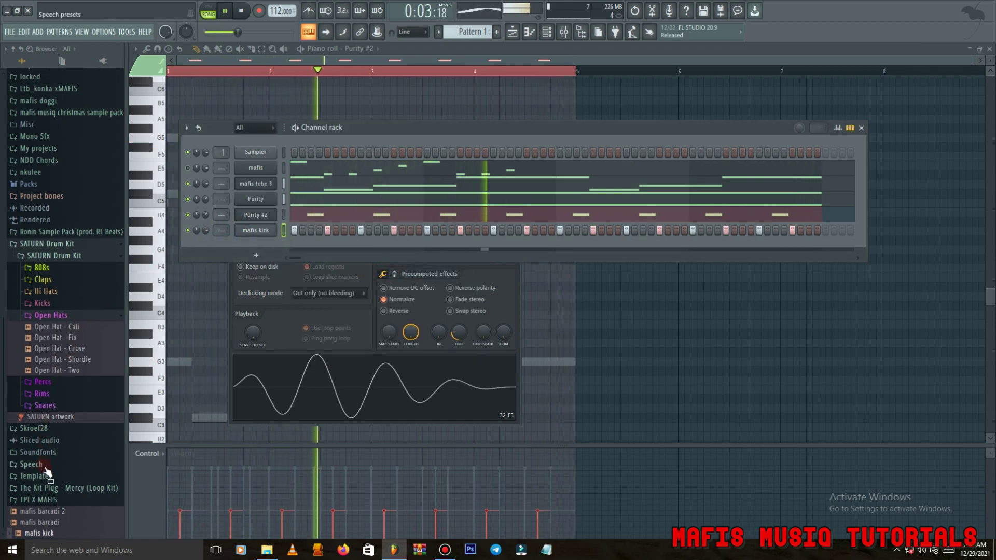
# - Add the Shaker 09 sample from the TPI X MAFIS folder as a new channel
pyautogui.click(45, 499)
pyautogui.scroll(-8, 46, 499)
pyautogui.click(42, 328)
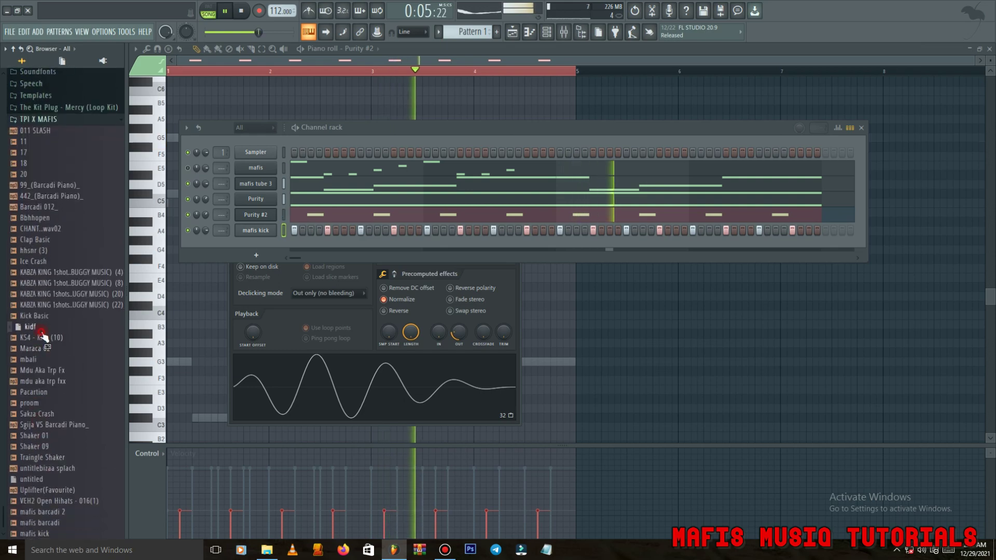
pyautogui.click(38, 436)
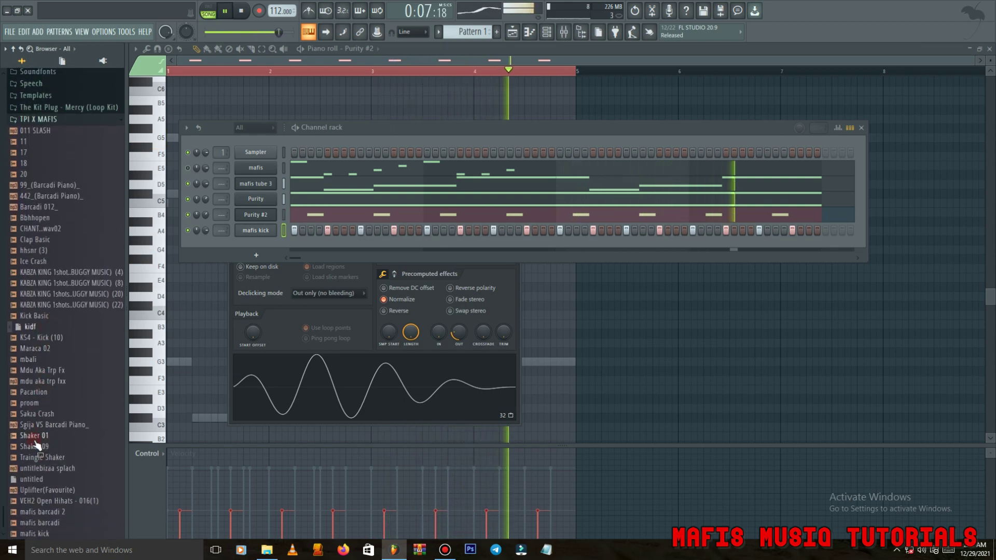
pyautogui.moveTo(42, 453); pyautogui.dragTo(255, 260)
# - Fill the Shaker 09 channel with a hit on each 4 steps
pyautogui.rightClick(257, 248)
pyautogui.click(427, 298)
pyautogui.rightClick(258, 248)
pyautogui.click(407, 288)
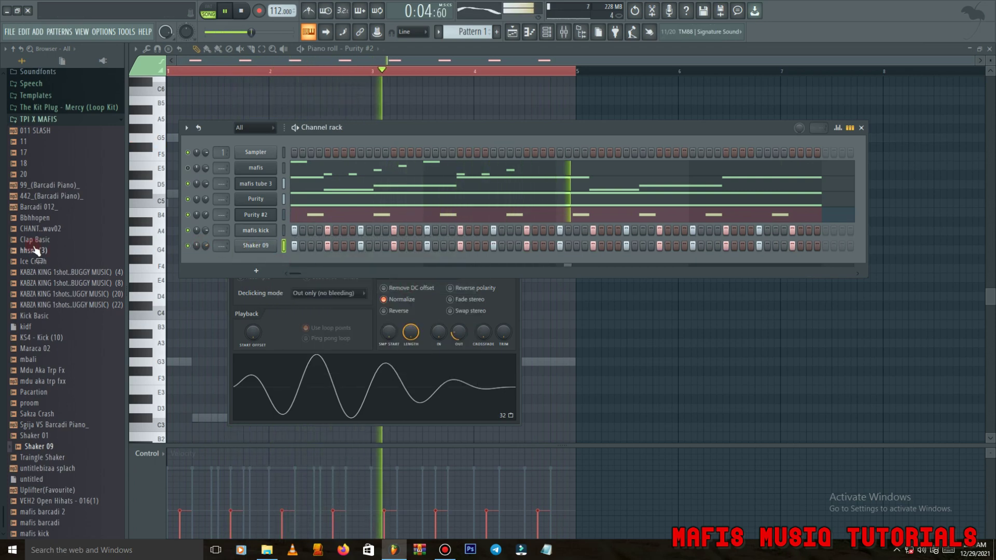
# - Add the hhsnr (3) sample as a channel with a longer fade-out and place hits on step 8 of each bar
pyautogui.moveTo(35, 254); pyautogui.dragTo(285, 270)
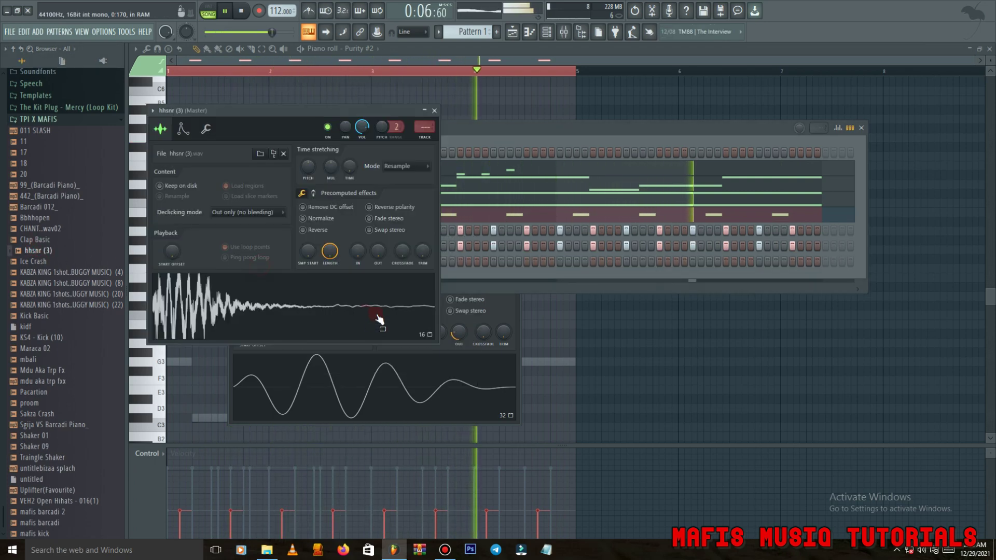
pyautogui.moveTo(378, 251); pyautogui.dragTo(378, 240)
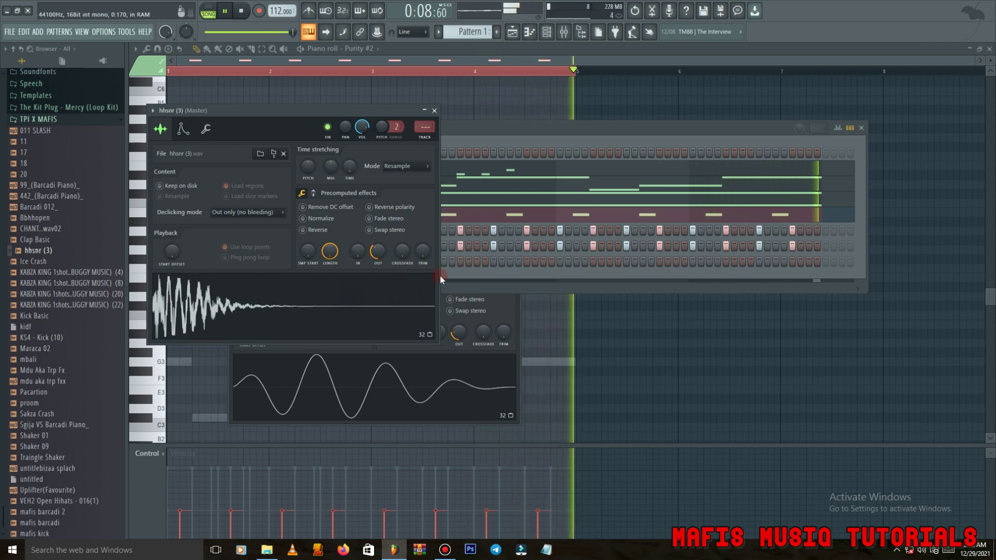
pyautogui.rightClick(447, 272)
pyautogui.press('space')
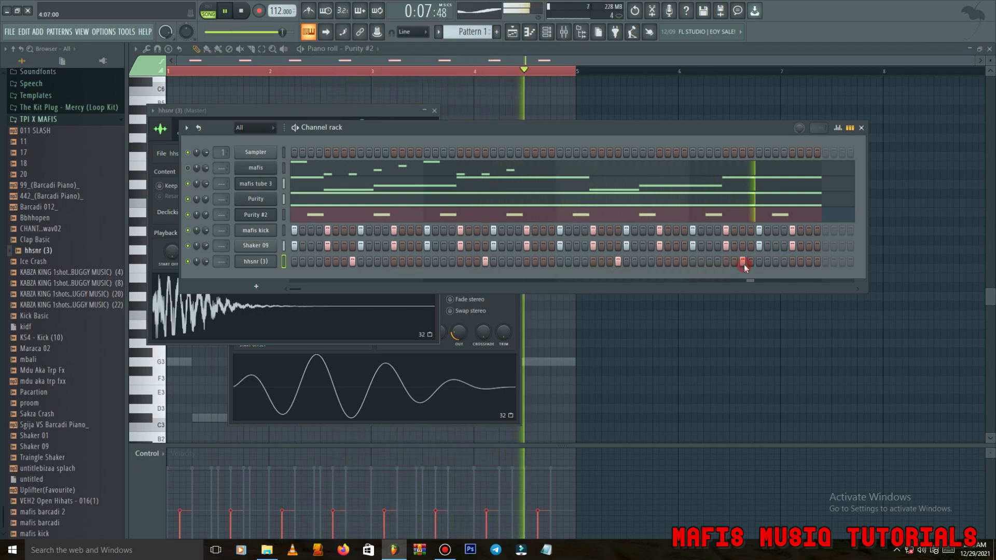
# - Add the KABZA KING 1shots (20) sample as a new channel and increase its fade-out and trim
pyautogui.click(48, 294)
pyautogui.click(52, 284)
pyautogui.click(55, 273)
pyautogui.moveTo(62, 299); pyautogui.dragTo(262, 278)
pyautogui.click(263, 278)
pyautogui.moveTo(399, 269); pyautogui.dragTo(372, 304)
pyautogui.press('space')
pyautogui.moveTo(435, 266); pyautogui.dragTo(409, 221)
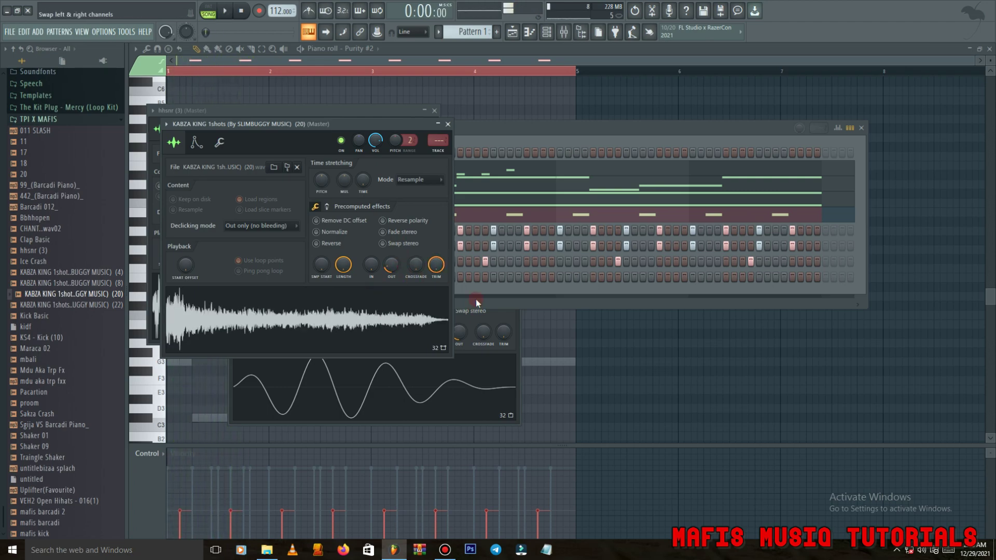
# - Place a hit on step 11 of bar 1 in the KABZA KING (20) channel and play it back
pyautogui.click(478, 302)
pyautogui.click(376, 278)
pyautogui.press('space')
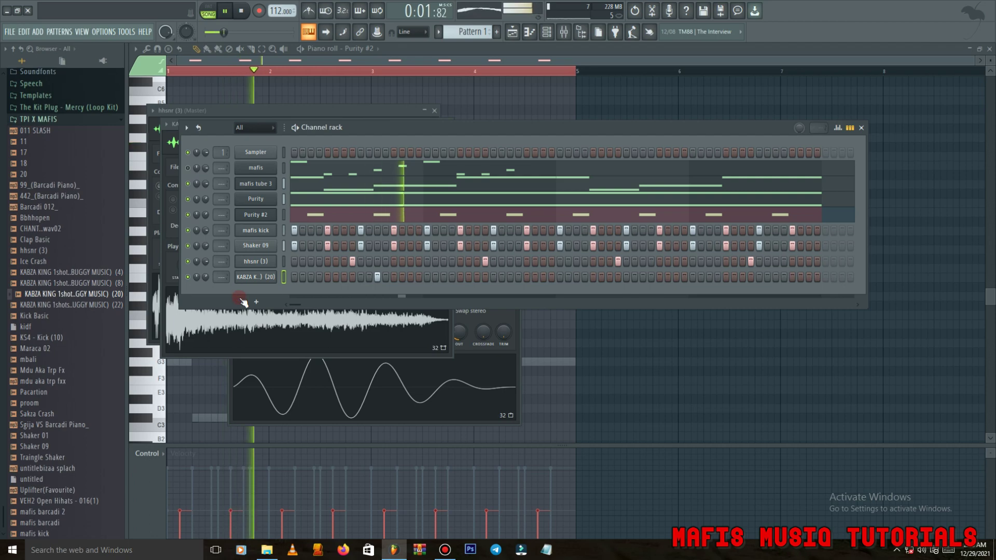
# - Route the KABZA KING (20) channel to mixer track 2 and load the GMP conga fx 2 effects chain on that track
pyautogui.hotkey('ctrl', 'l')
pyautogui.press('space')
pyautogui.press('space')
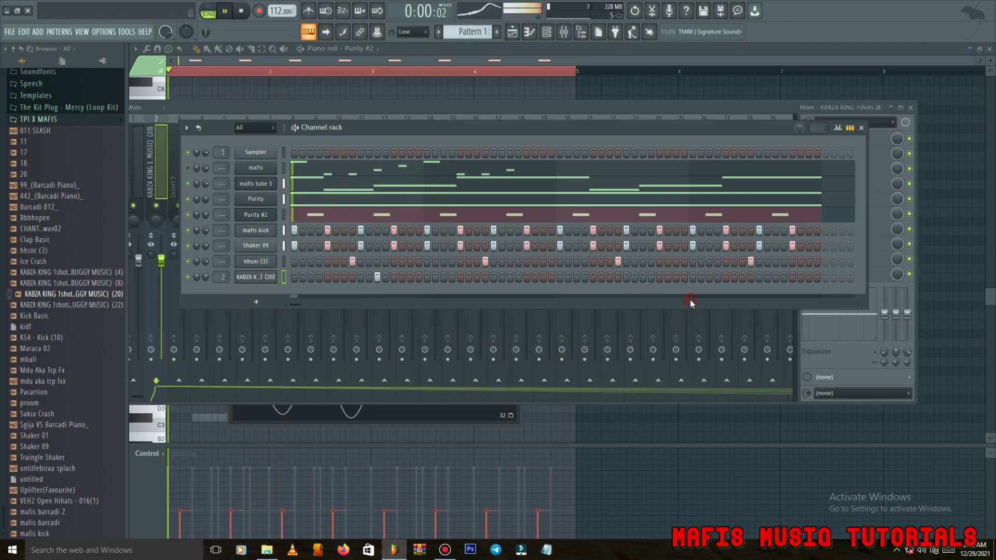
pyautogui.rightClick(165, 195)
pyautogui.moveTo(239, 172)
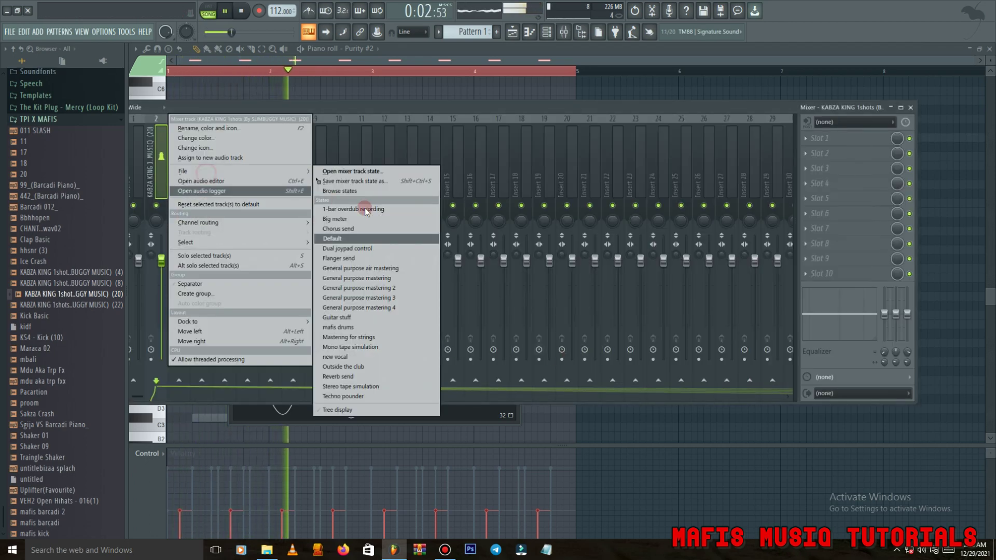
pyautogui.click(350, 319)
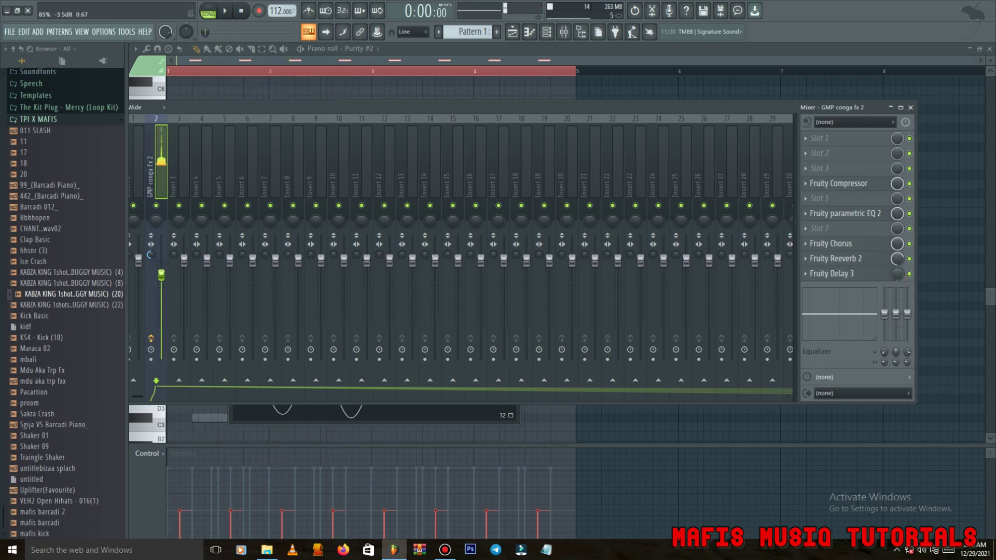
# - Place KABZA KING (20) hits on steps 7 and 15 of all four bars instead of step 11, and disable Fruity Delay 3 on mixer track 2
pyautogui.press('F6')
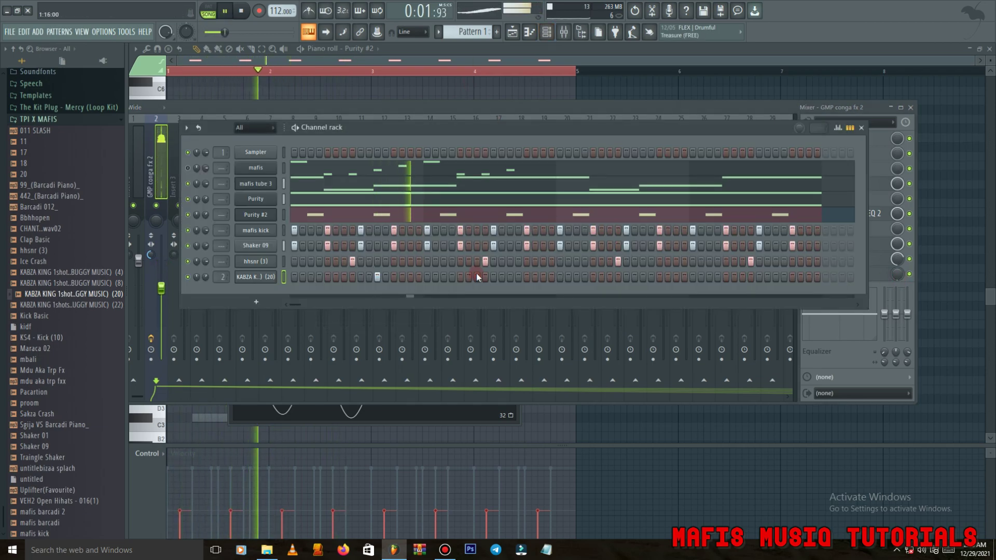
pyautogui.click(311, 277)
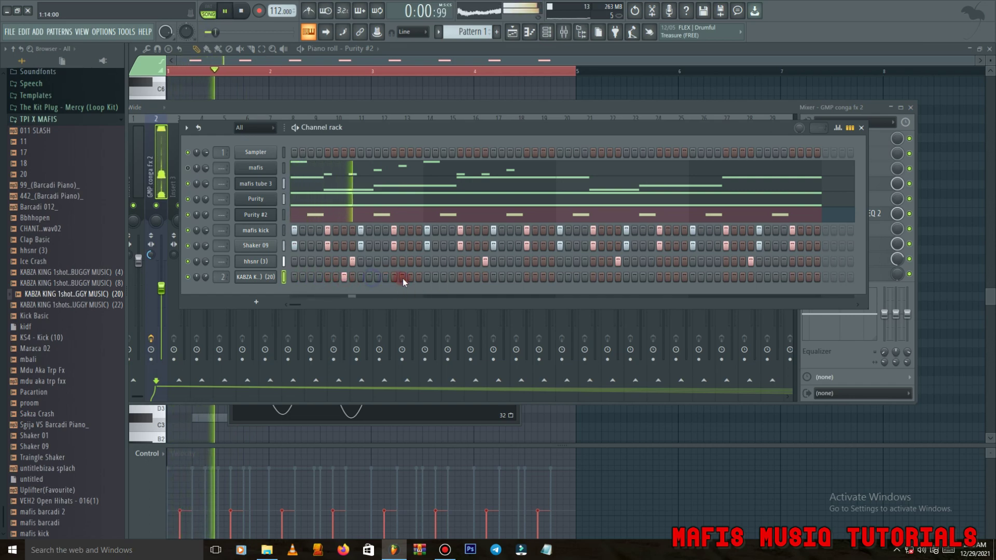
pyautogui.click(476, 278)
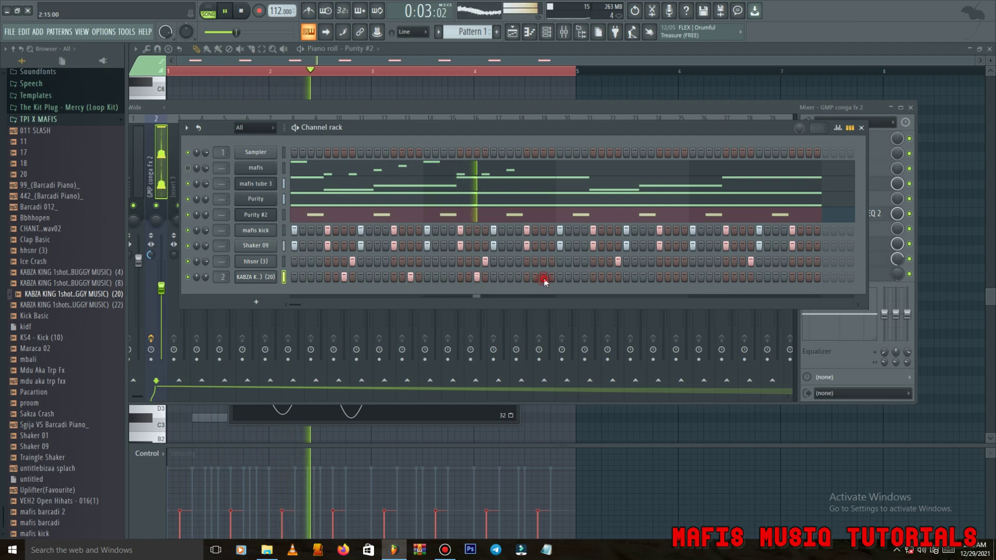
pyautogui.click(675, 278)
pyautogui.click(743, 278)
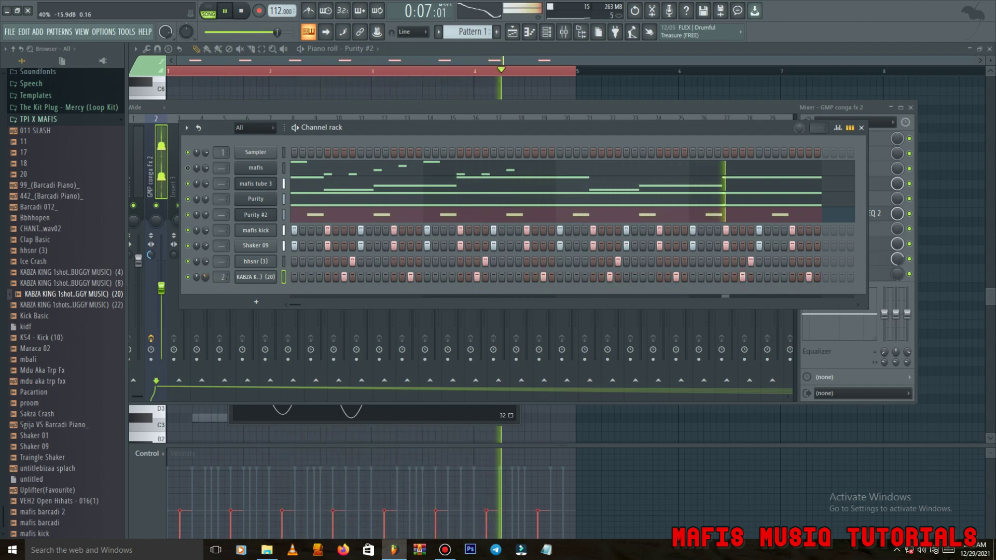
pyautogui.click(902, 279)
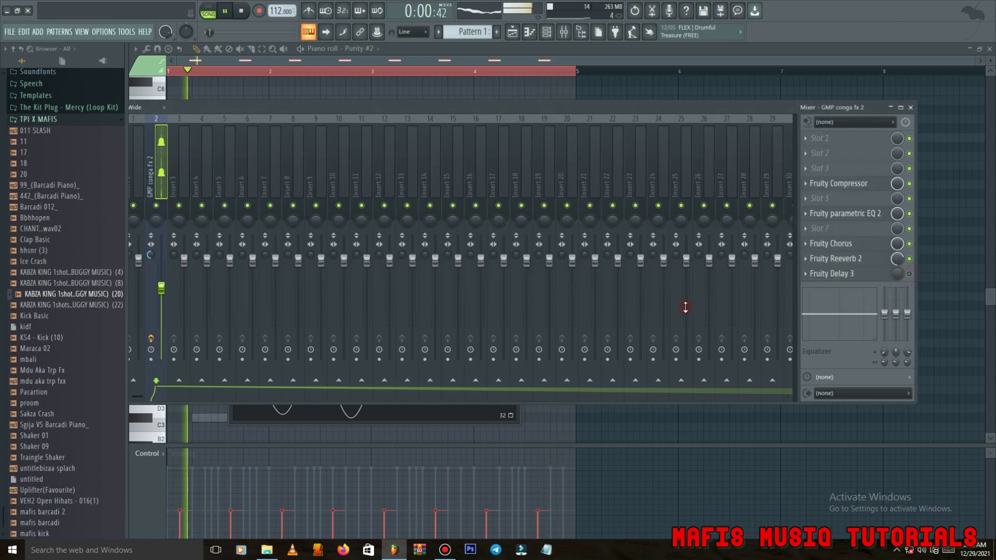
# - Preview the KABZA KING samples, add KABZA KING 1shots (8) as a new channel and route it to mixer track 2
pyautogui.click(46, 305)
pyautogui.click(57, 282)
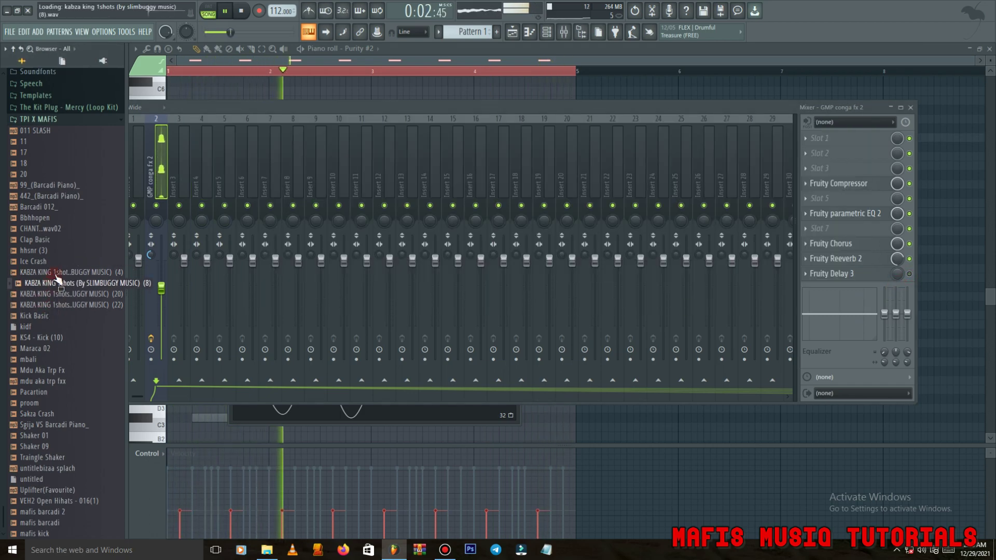
pyautogui.click(60, 283)
pyautogui.rightClick(63, 285)
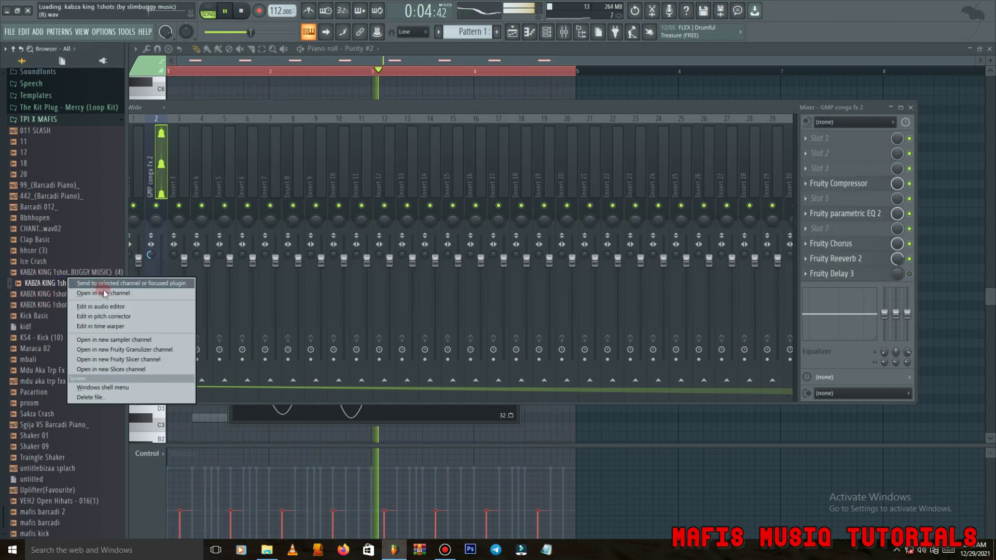
pyautogui.click(83, 306)
pyautogui.click(546, 31)
pyautogui.scroll(1, 222, 292)
pyautogui.scroll(-1, 222, 292)
pyautogui.scroll(2, 224, 292)
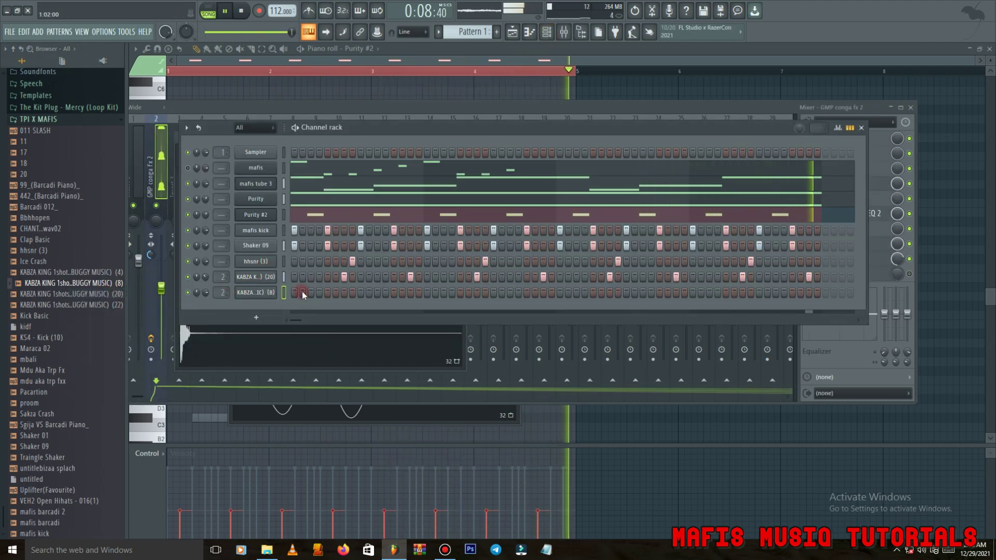
# - Adjust the KABZA KING (8) sample's pitch and increase its fade-out, trim and start offset
pyautogui.click(247, 294)
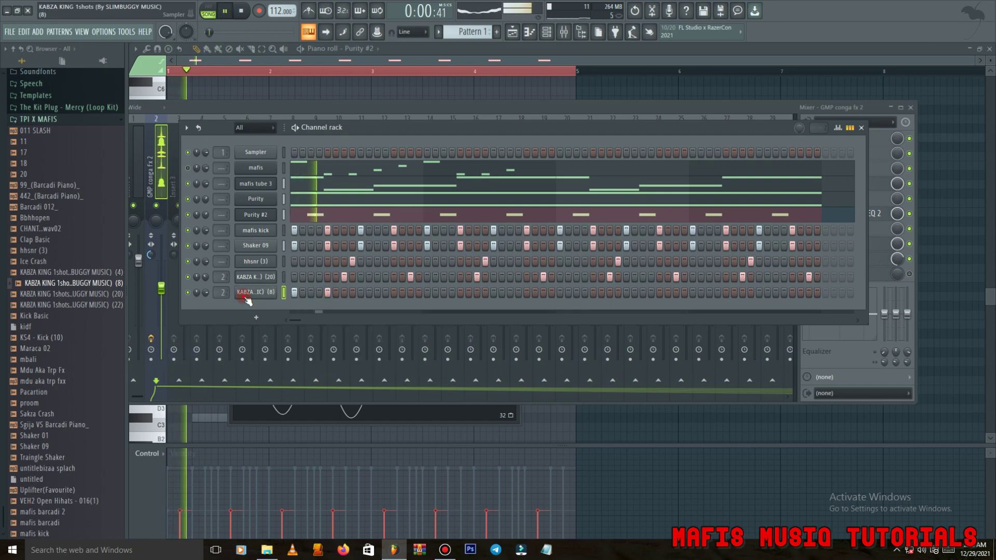
pyautogui.press('space')
pyautogui.click(210, 157)
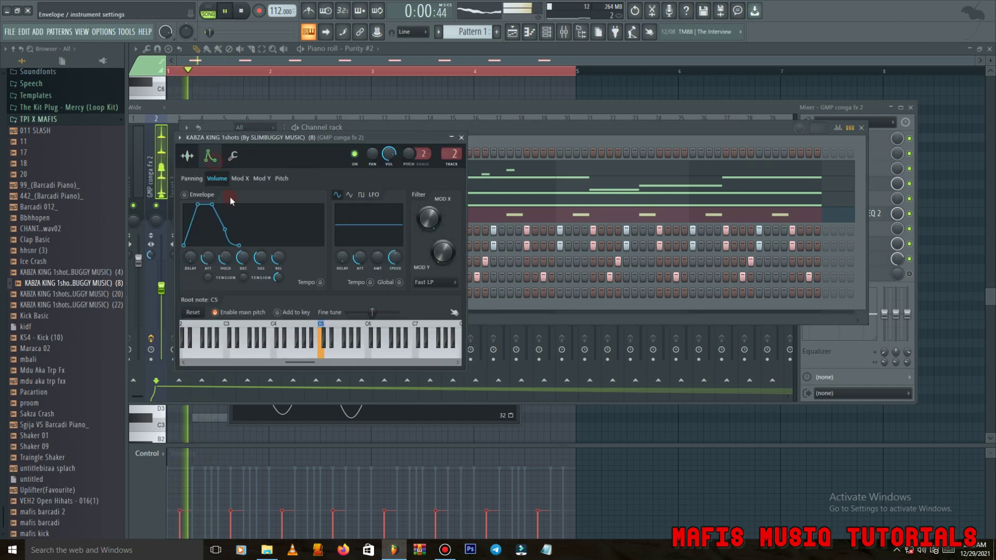
pyautogui.click(188, 157)
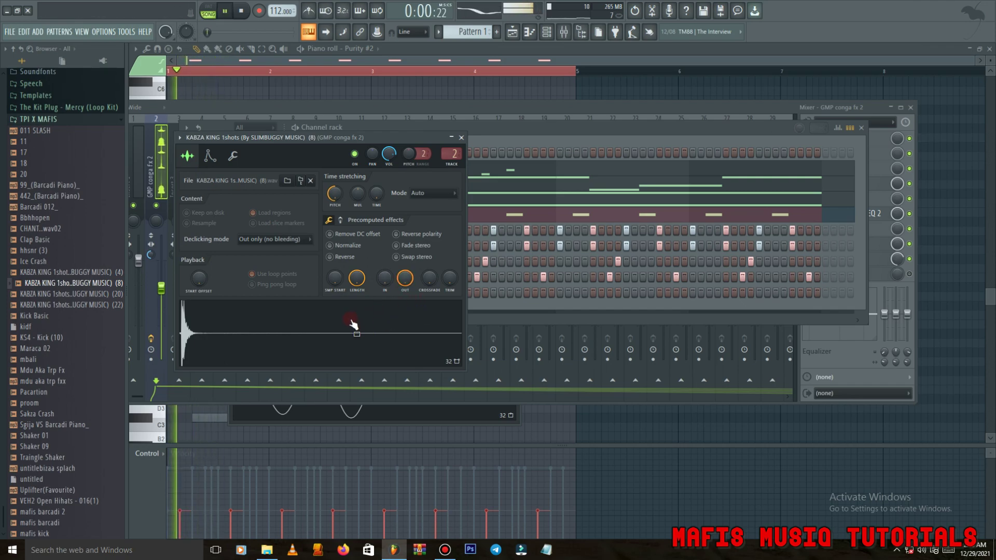
pyautogui.moveTo(450, 282); pyautogui.dragTo(455, 297)
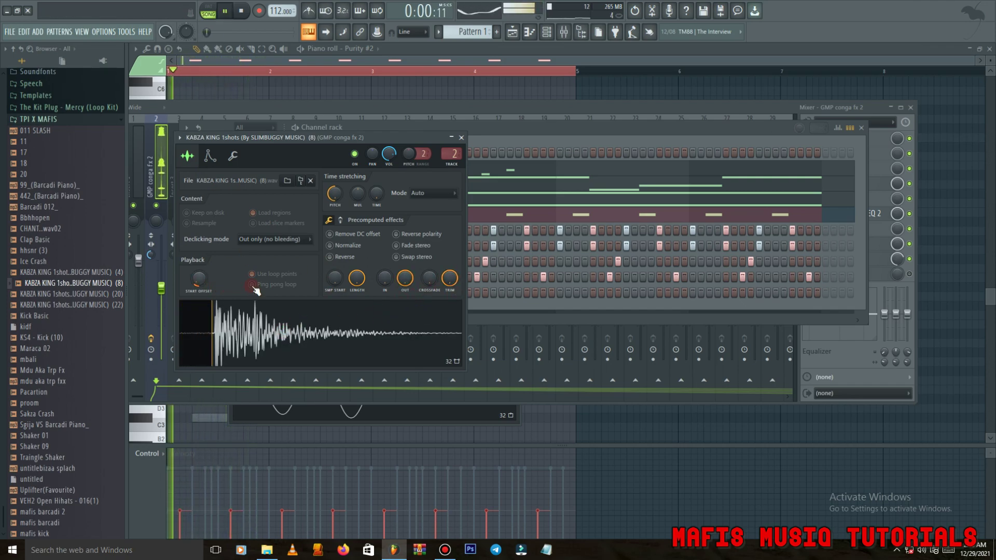
pyautogui.click(474, 309)
# - Place KABZA KING (8) hits on steps 1, 5 and 11 of bars 1 and 2, and duplicate them into bars 3 and 4
pyautogui.click(377, 293)
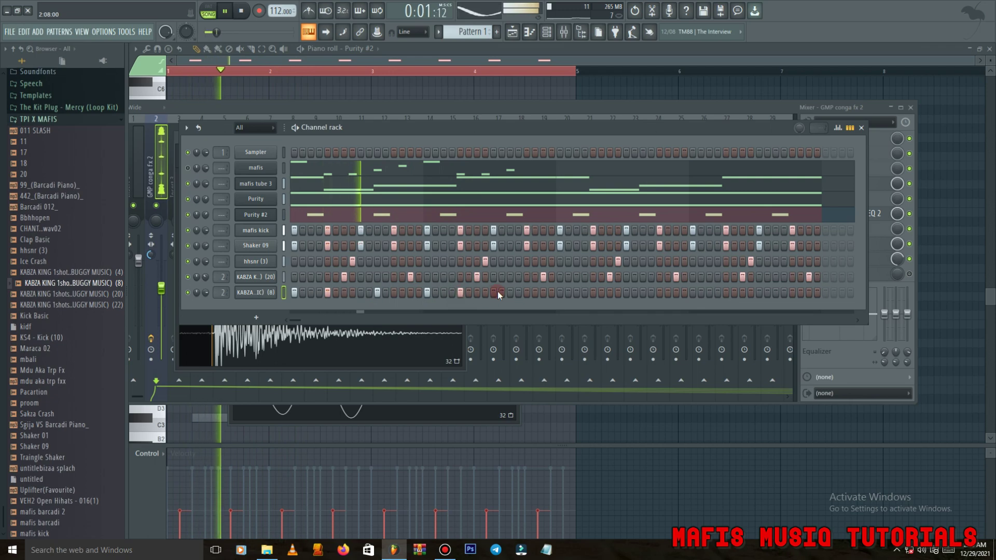
pyautogui.rightClick(274, 292)
pyautogui.click(306, 292)
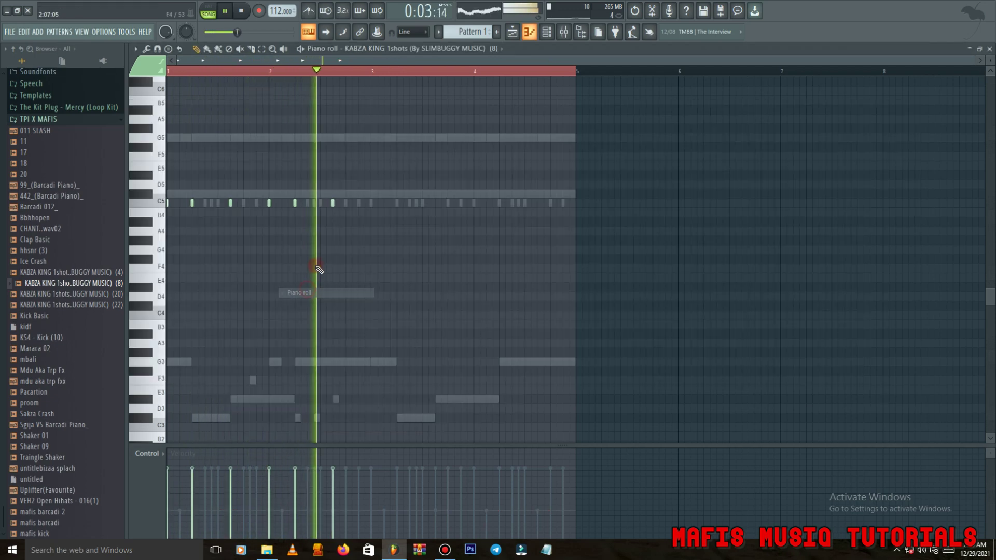
pyautogui.moveTo(527, 73); pyautogui.dragTo(382, 73)
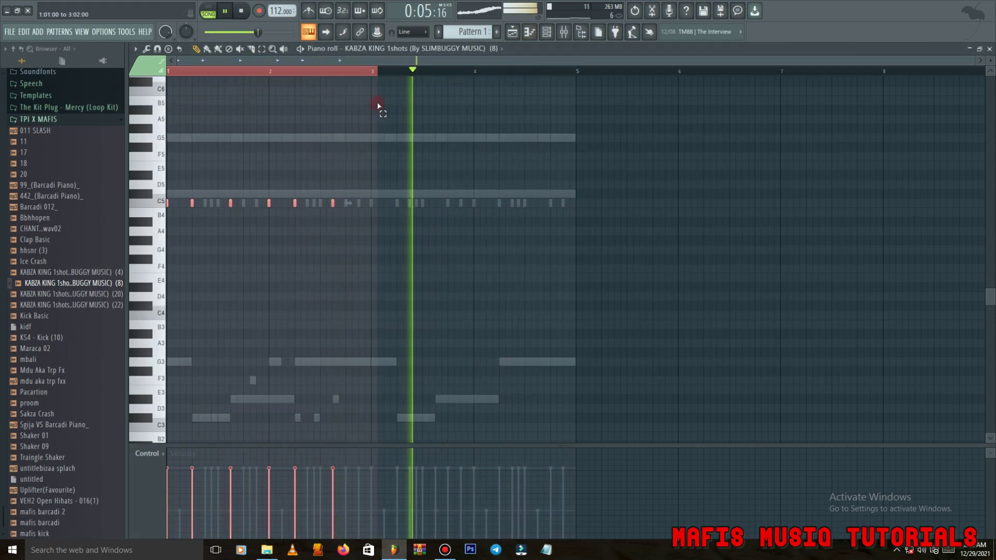
pyautogui.hotkey('ctrl', 'b')
# - Preview samples in the TPI X MAFIS folder, add sample 11 as a new channel, increase its trim and normalize it
pyautogui.press('F6')
pyautogui.click(31, 263)
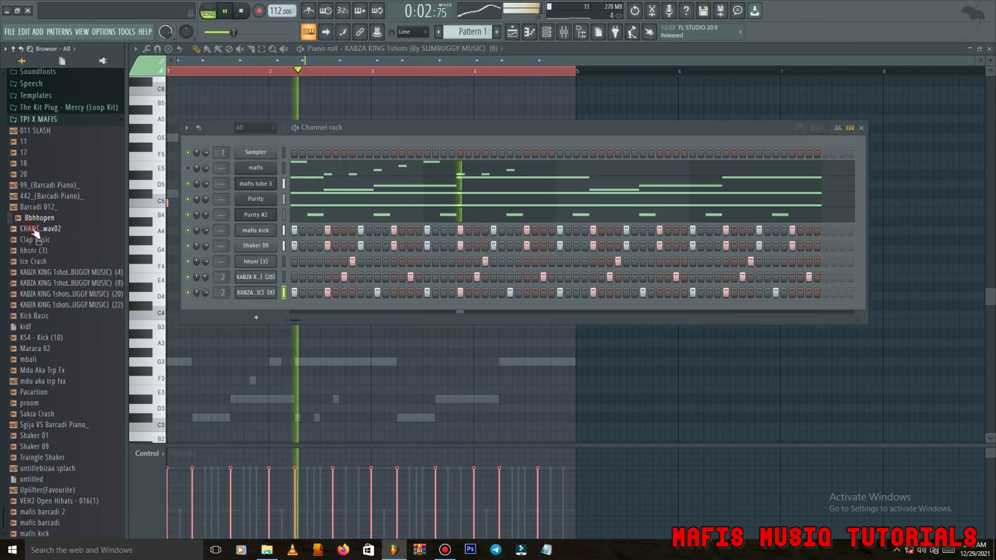
pyautogui.click(28, 164)
pyautogui.click(24, 142)
pyautogui.moveTo(24, 142); pyautogui.dragTo(258, 308)
pyautogui.click(257, 308)
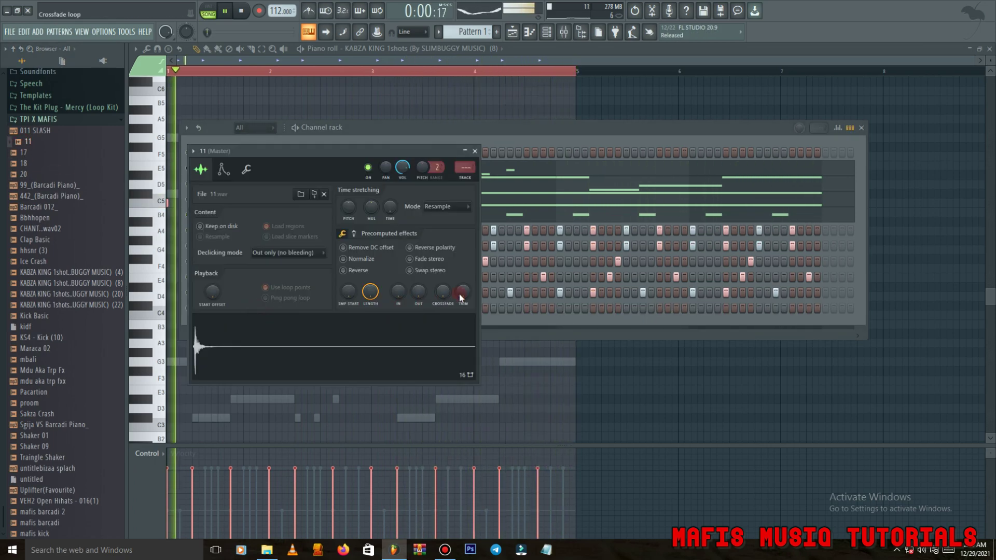
pyautogui.moveTo(462, 294); pyautogui.dragTo(456, 174)
pyautogui.click(346, 261)
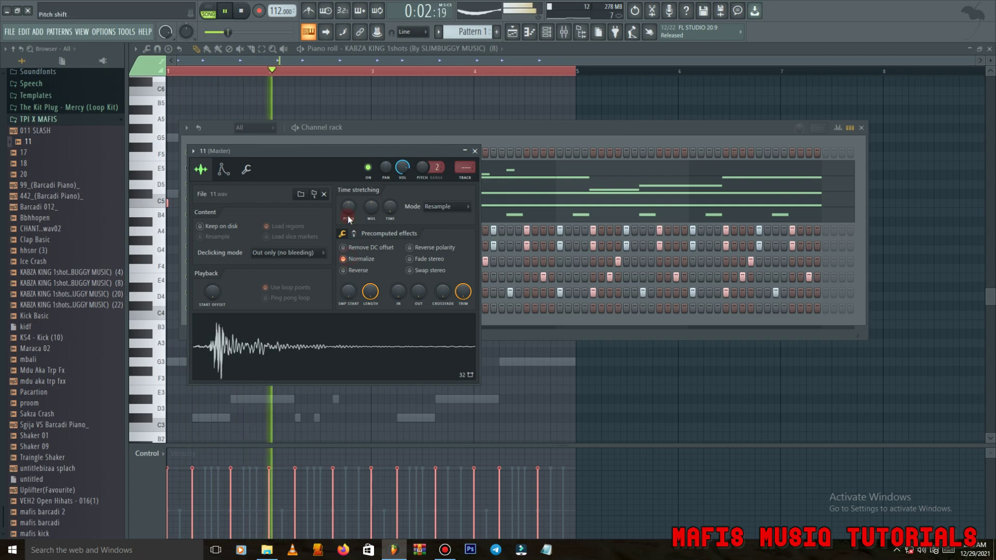
# - Route channel 11 to mixer track 2 and place a hit on step 8 of bar 1
pyautogui.click(505, 327)
pyautogui.press('space')
pyautogui.press('space')
pyautogui.moveTo(221, 310); pyautogui.dragTo(222, 302)
pyautogui.click(352, 309)
pyautogui.press('space')
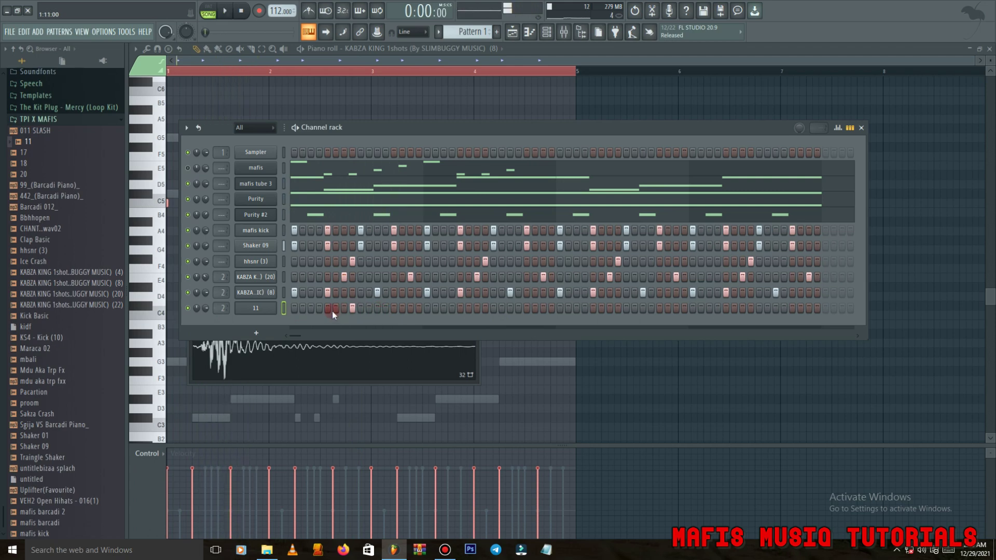
# - Add short F4 notes on steps 11 and 13 of bar 1 in channel 11's piano roll and lower the second note's velocity to about 22%
pyautogui.rightClick(269, 308)
pyautogui.click(290, 307)
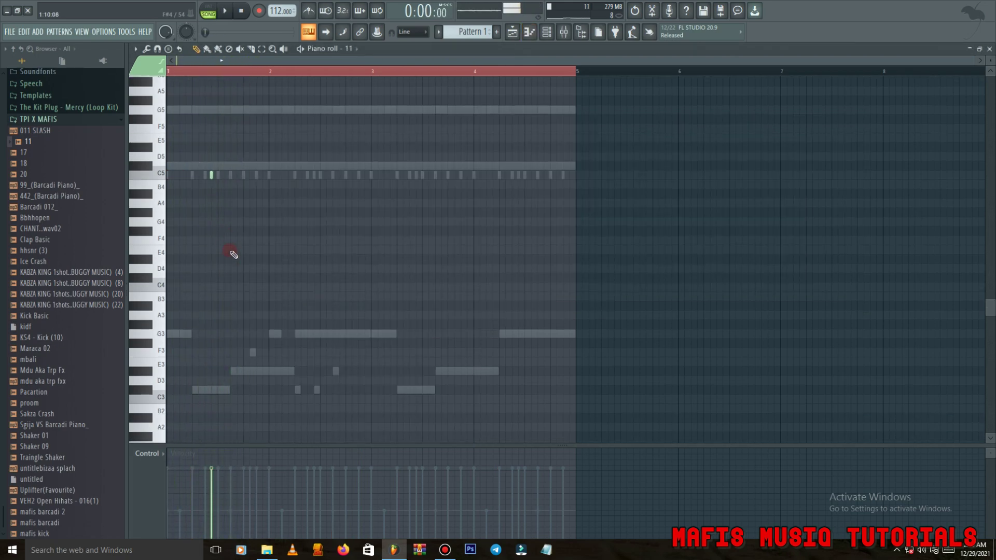
pyautogui.press('space')
pyautogui.scroll(3, 231, 264)
pyautogui.click(240, 241)
pyautogui.scroll(-2, 239, 244)
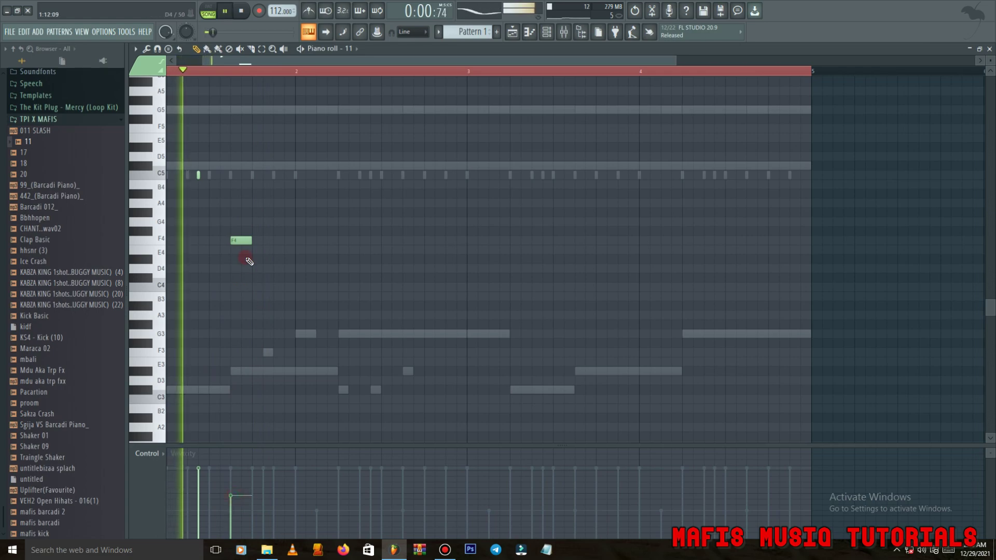
pyautogui.moveTo(251, 240); pyautogui.dragTo(237, 241)
pyautogui.press('space')
pyautogui.click(244, 240)
pyautogui.click(255, 240)
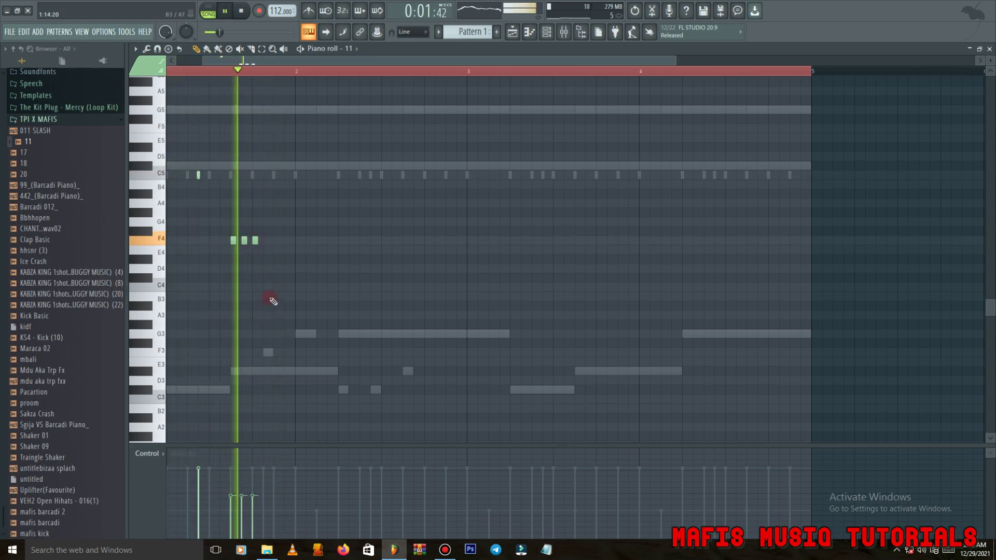
pyautogui.scroll(2, 278, 511)
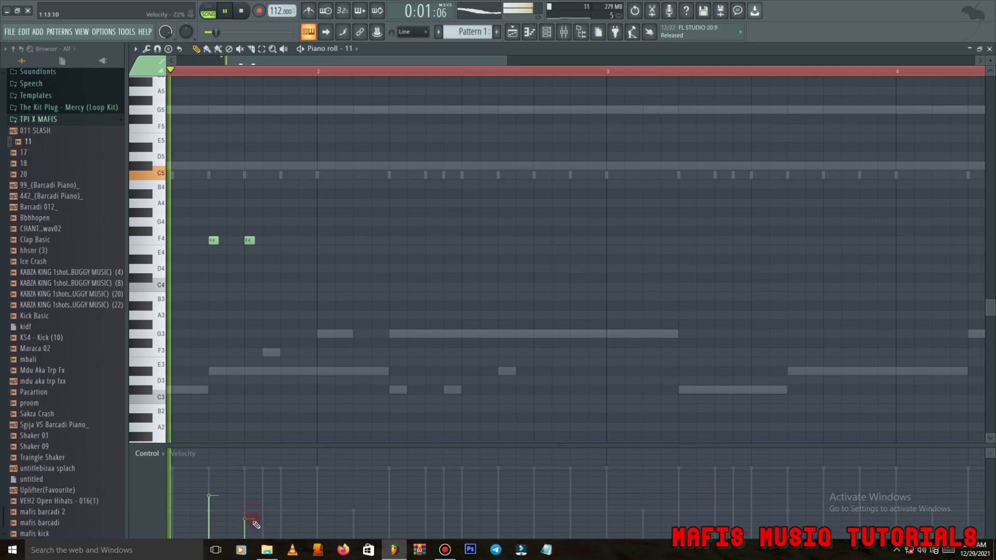
pyautogui.scroll(-4, 479, 58)
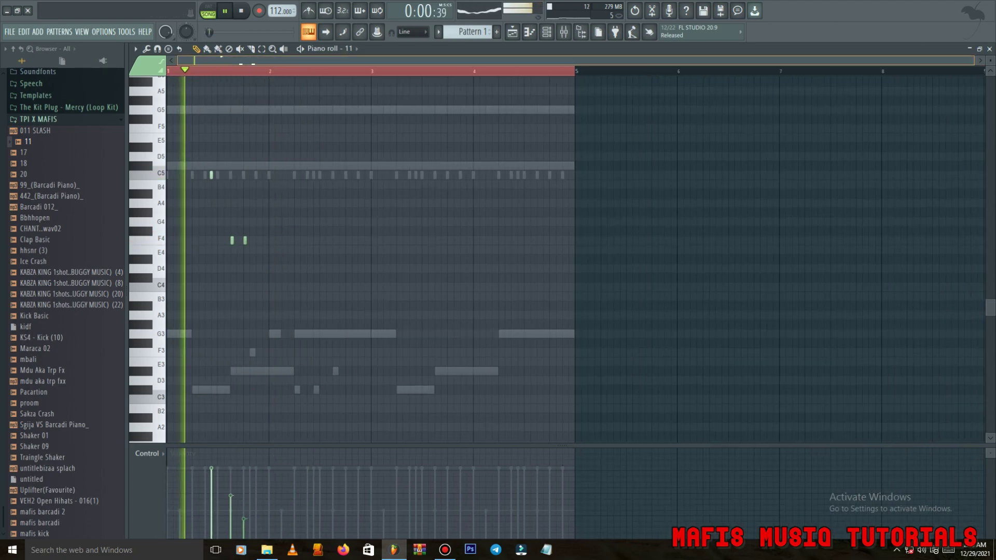
# - Duplicate channel 11's bar 1 notes into bar 2 and add a short C5 note at the start of bar 2
pyautogui.moveTo(471, 71); pyautogui.dragTo(253, 102)
pyautogui.hotkey('ctrl', 'b')
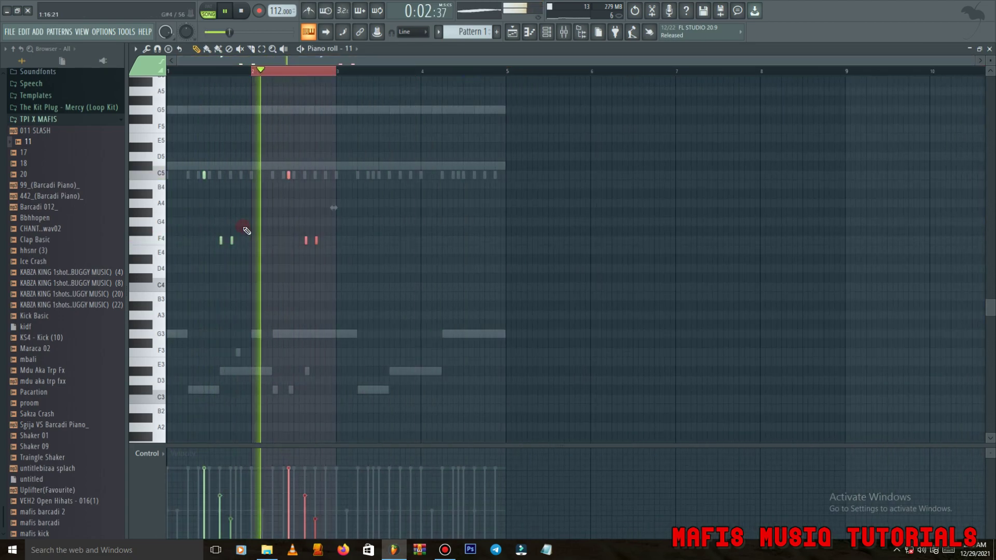
pyautogui.scroll(2, 242, 228)
pyautogui.click(260, 183)
pyautogui.rightClick(260, 184)
pyautogui.click(260, 175)
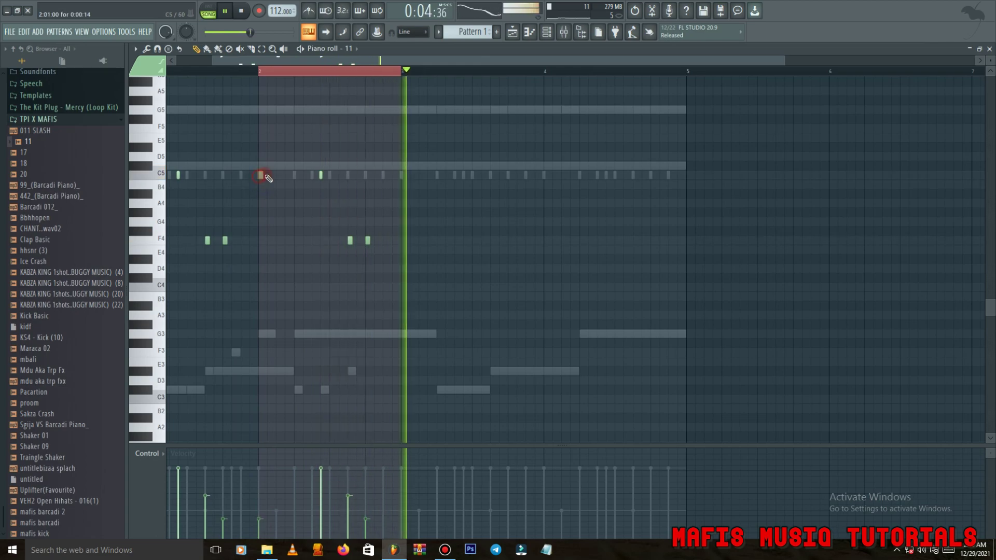
# - Duplicate channel 11's first two bars of notes into bars 3 and 4
pyautogui.scroll(-2, 261, 172)
pyautogui.moveTo(263, 71); pyautogui.dragTo(99, 104)
pyautogui.hotkey('ctrl', 'b')
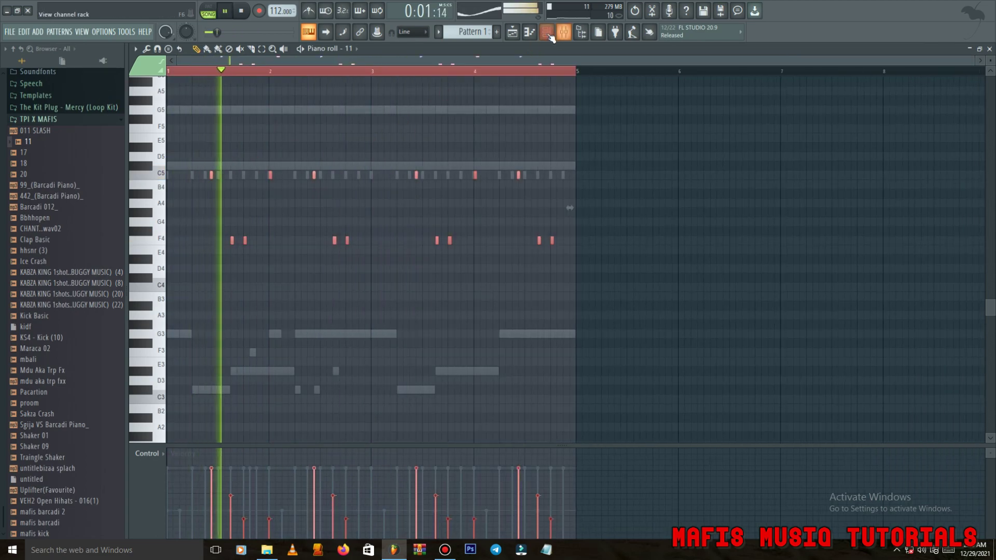
# - Preview drum samples in the Ltb_konka xMAFIS folder, add DRUMS1 (10) as a new channel and open its settings
pyautogui.press('F6')
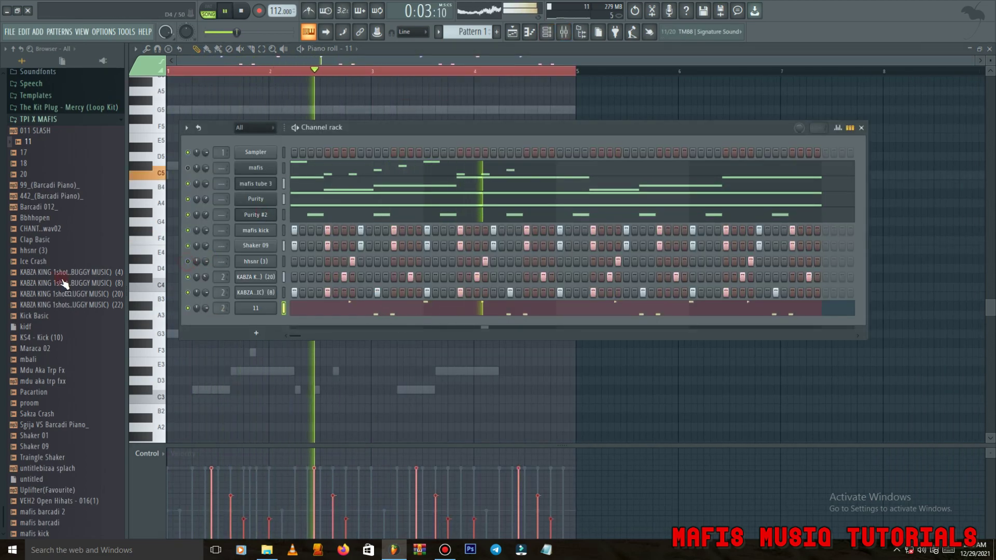
pyautogui.click(54, 398)
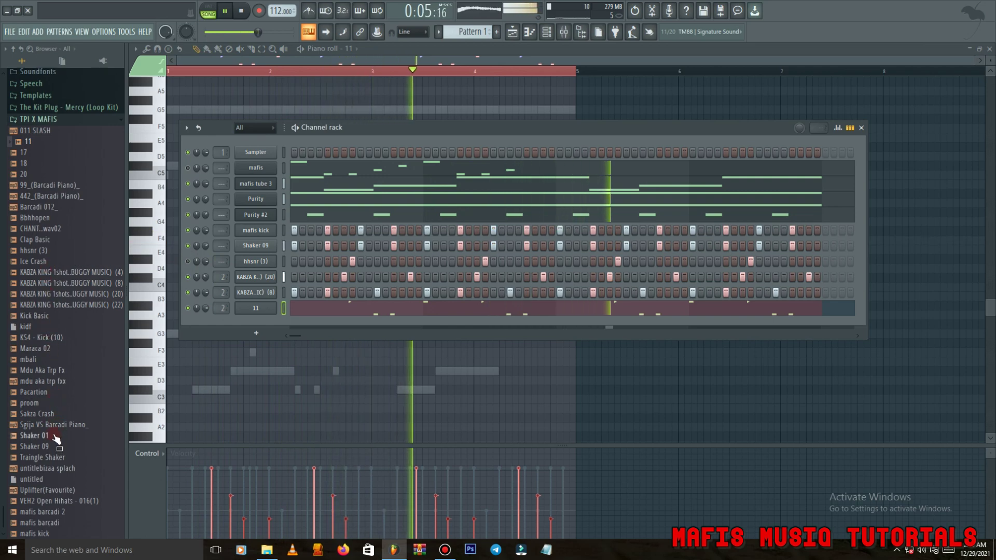
pyautogui.scroll(10, 55, 395)
pyautogui.click(41, 318)
pyautogui.click(43, 347)
pyautogui.moveTo(42, 344); pyautogui.dragTo(255, 326)
pyautogui.click(255, 324)
# - Normalize the DRUMS1 (10) sample, increase its trim and fade-out, and shorten its length
pyautogui.moveTo(476, 306); pyautogui.dragTo(481, 283)
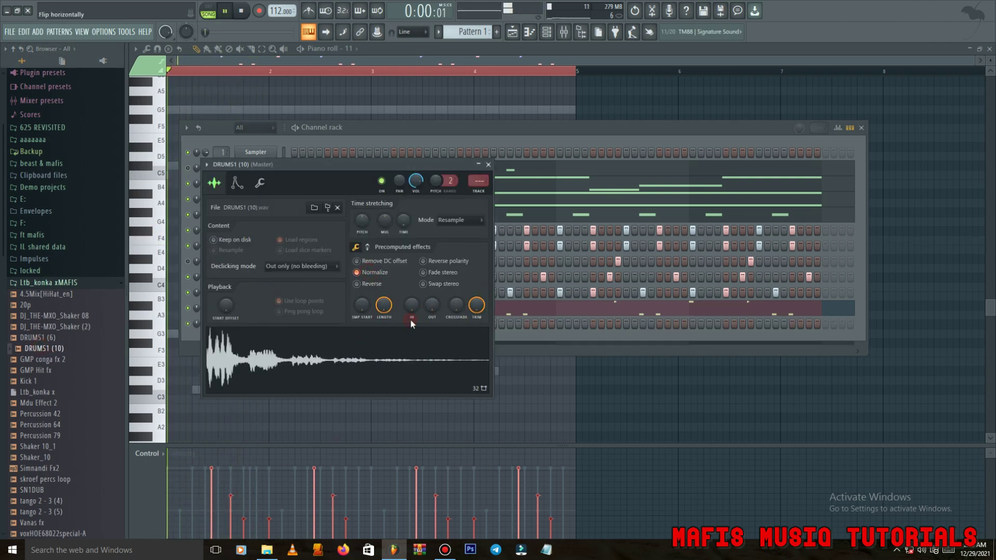
pyautogui.moveTo(435, 319); pyautogui.dragTo(444, 311)
pyautogui.press('space')
pyautogui.click(413, 362)
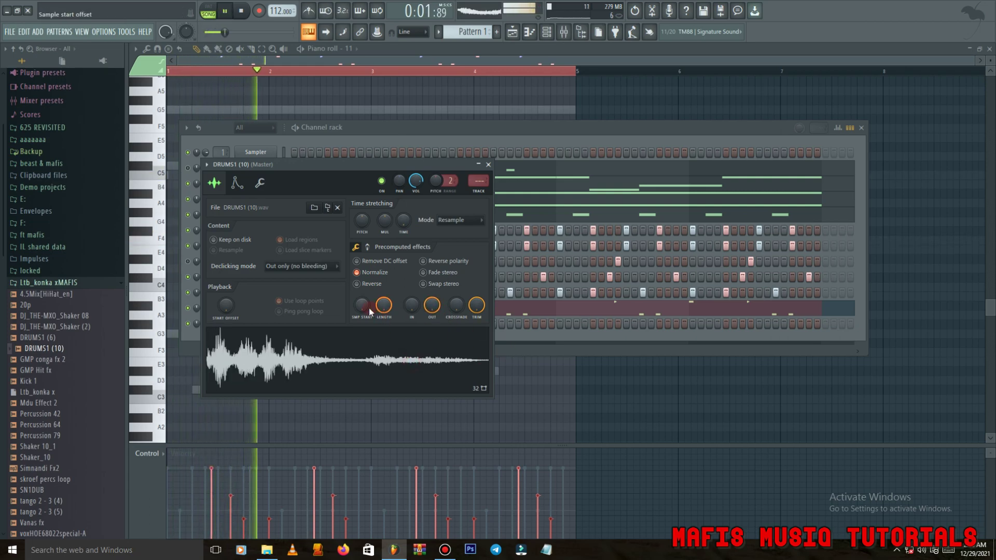
pyautogui.moveTo(384, 306); pyautogui.dragTo(388, 353)
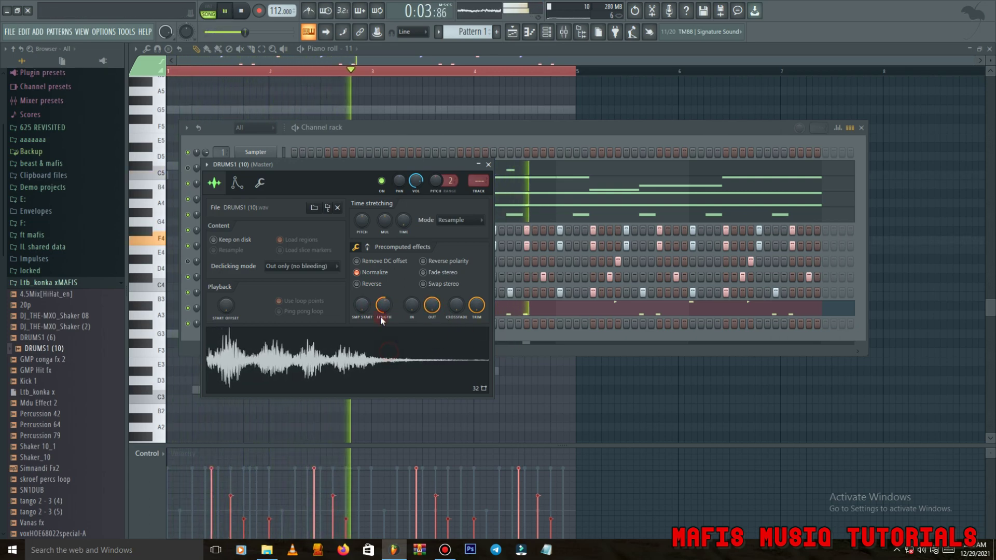
pyautogui.click(392, 329)
# - Route the DRUMS1 (10) channel to mixer track 2 and place hits on step 11 of each of the four bars
pyautogui.press('space')
pyautogui.press('space')
pyautogui.moveTo(206, 325)
pyautogui.mouseDown()
pyautogui.moveTo(227, 324)
pyautogui.moveTo(207, 335)
pyautogui.mouseUp()
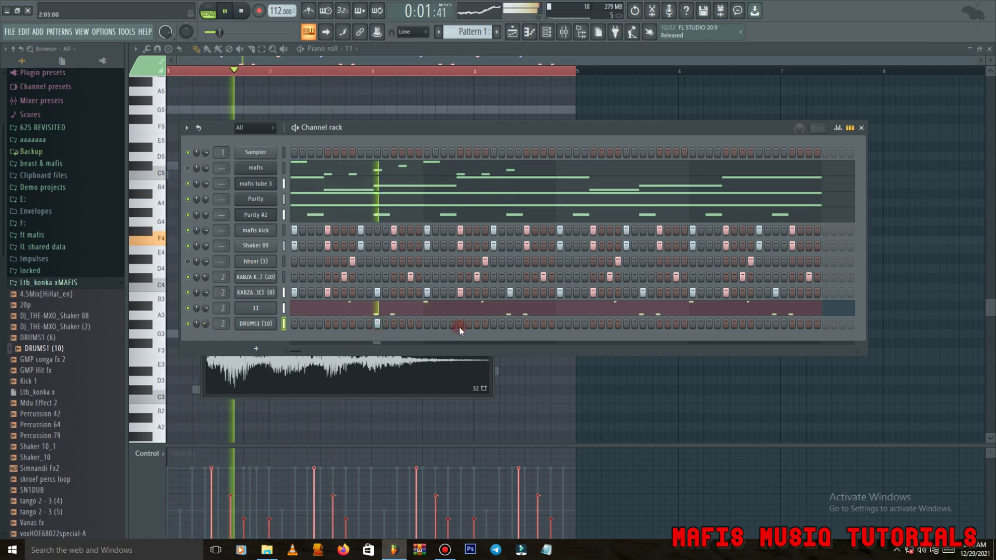
pyautogui.click(510, 323)
pyautogui.click(643, 323)
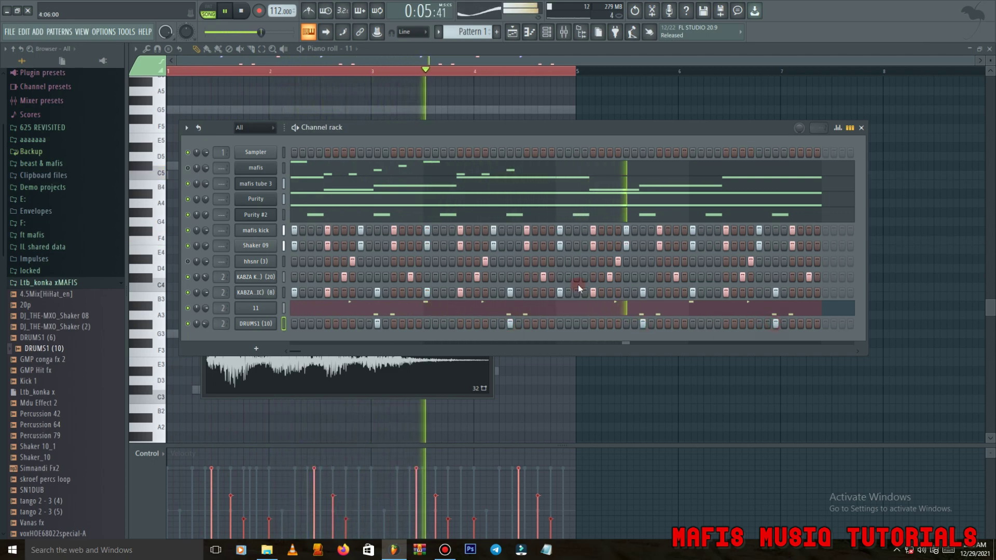
# - Copy the mafis tube 3 channel's notes into the mafis channel
pyautogui.rightClick(272, 183)
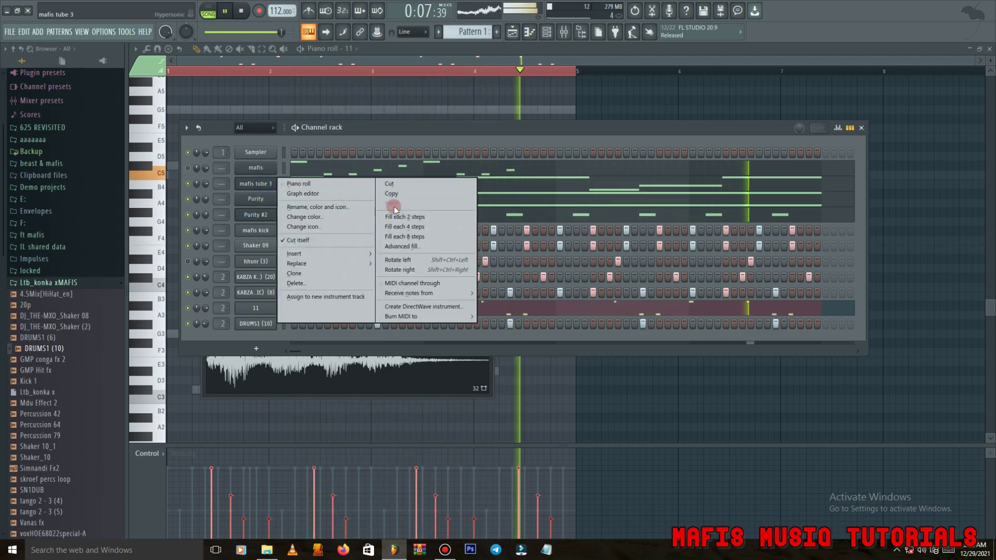
pyautogui.click(392, 194)
pyautogui.rightClick(269, 168)
pyautogui.click(393, 188)
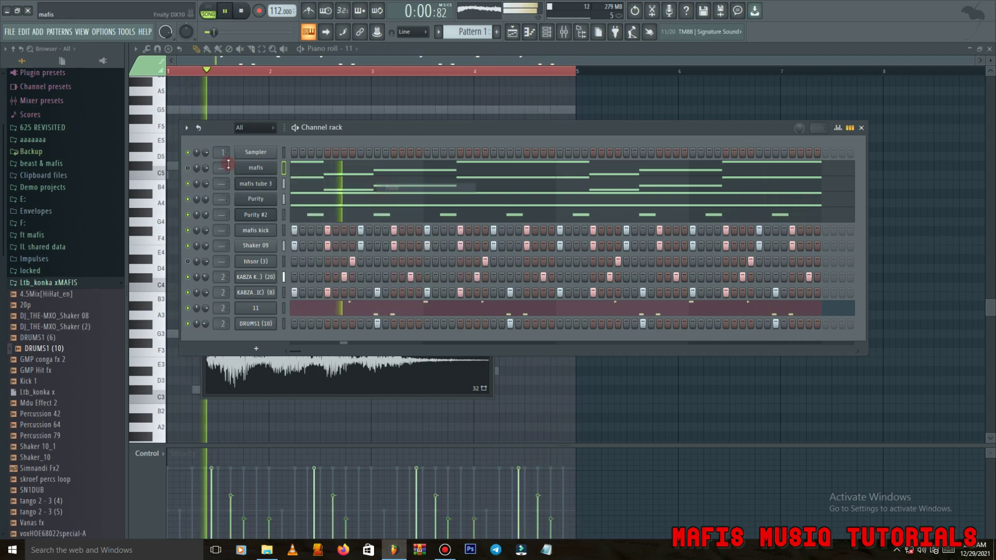
pyautogui.press('space')
pyautogui.click(256, 348)
pyautogui.click(224, 335)
pyautogui.press('space')
pyautogui.press('space')
# - Unmute hhsnr (3) and add hits on step 14 of bar 1 and steps 1, 13 and 15 of bar 2
pyautogui.click(188, 261)
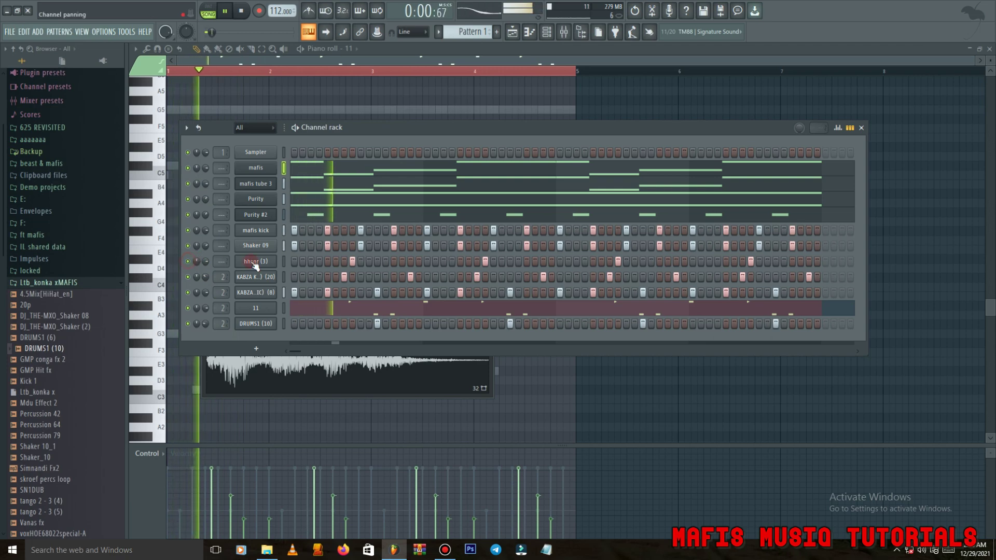
pyautogui.click(426, 262)
pyautogui.press('space')
pyautogui.press('space')
pyautogui.rightClick(393, 262)
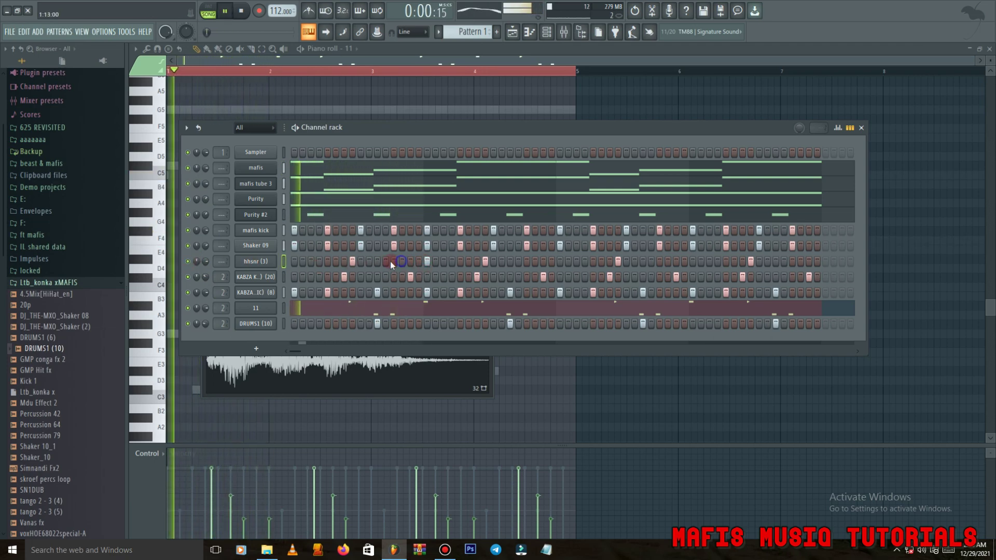
pyautogui.click(403, 262)
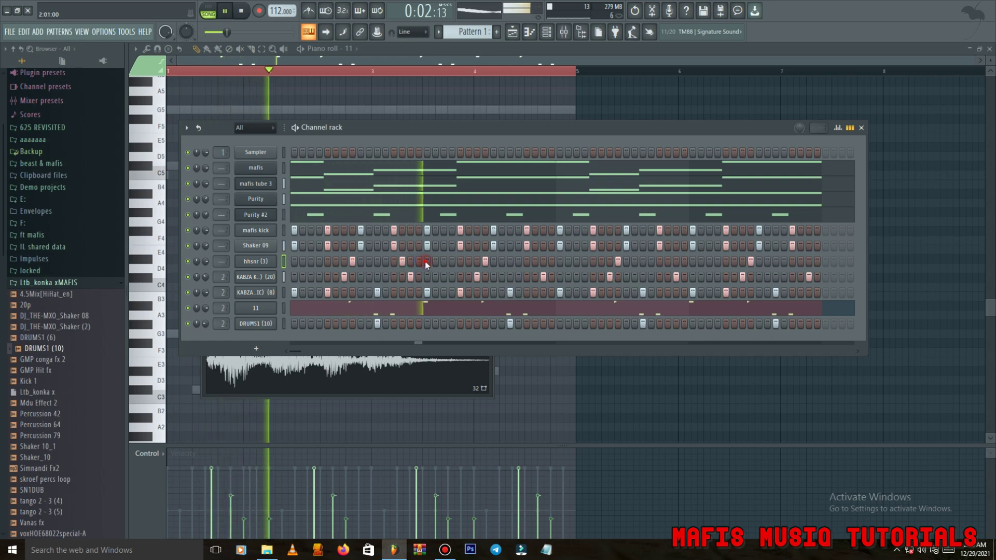
pyautogui.click(527, 262)
pyautogui.click(543, 261)
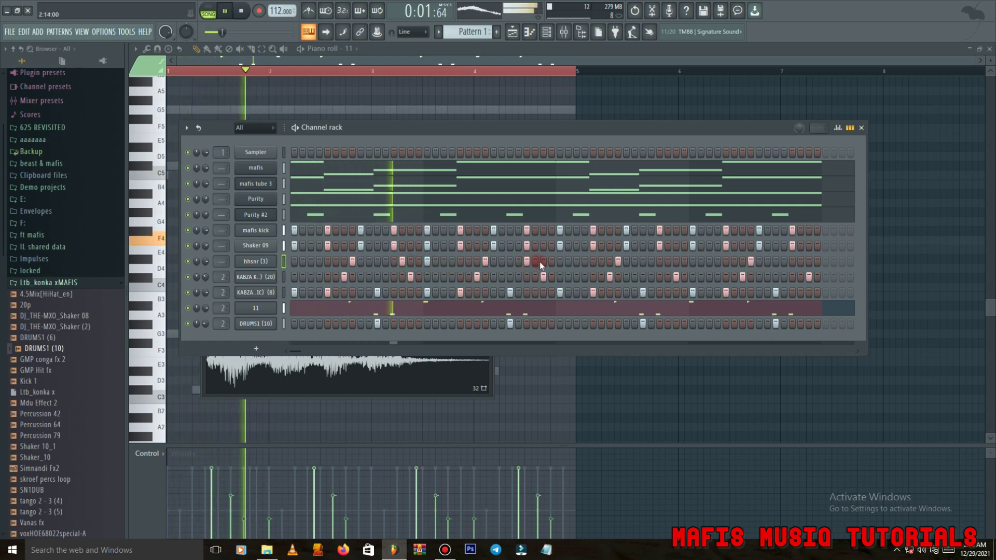
# - Duplicate the hhsnr (3) channel's first two bars of hits into bars 3 and 4
pyautogui.click(337, 272)
pyautogui.rightClick(276, 261)
pyautogui.click(285, 262)
pyautogui.moveTo(574, 74); pyautogui.dragTo(370, 133)
pyautogui.hotkey('ctrl', 'b')
pyautogui.click(546, 36)
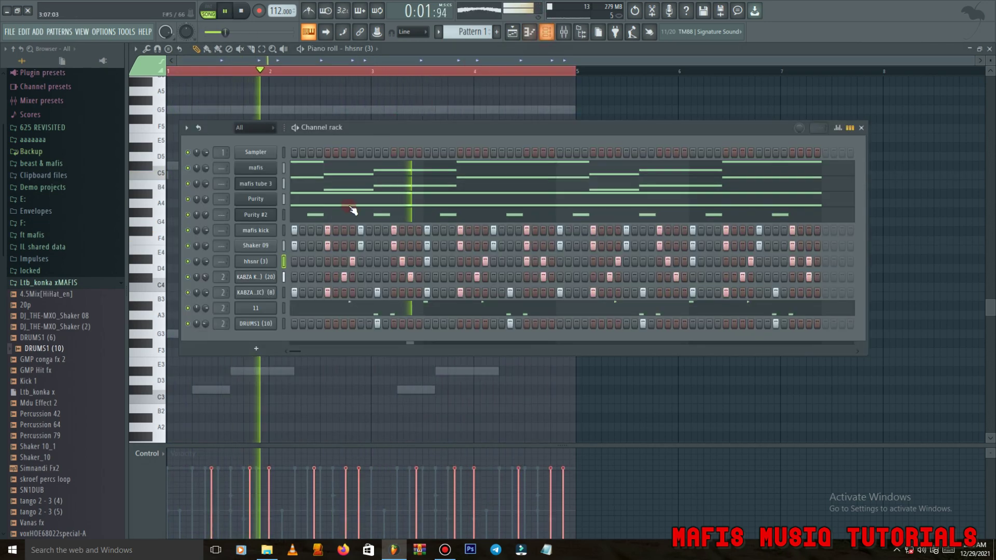
# - Add a Nexus instrument channel and load the AR Full Carpet arpeggio preset
pyautogui.click(271, 339)
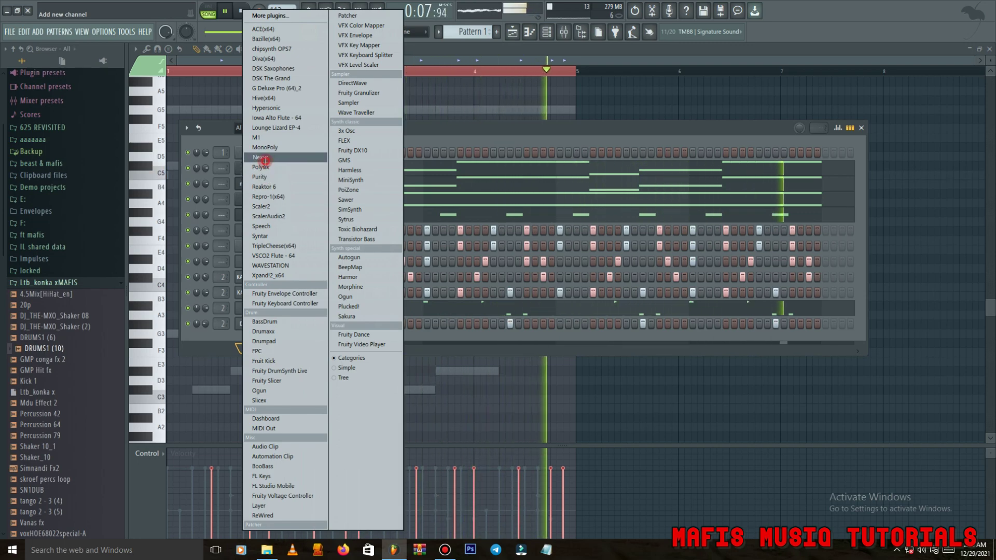
pyautogui.click(260, 157)
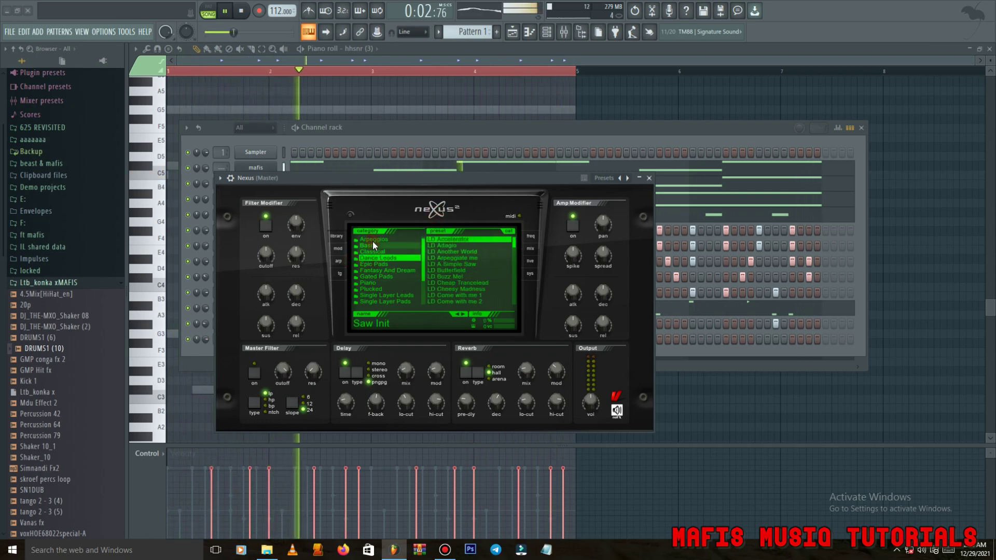
pyautogui.scroll(-2, 480, 284)
# - Set the Nexus channel's root note to D#5 and return to the channel rack
pyautogui.click(230, 178)
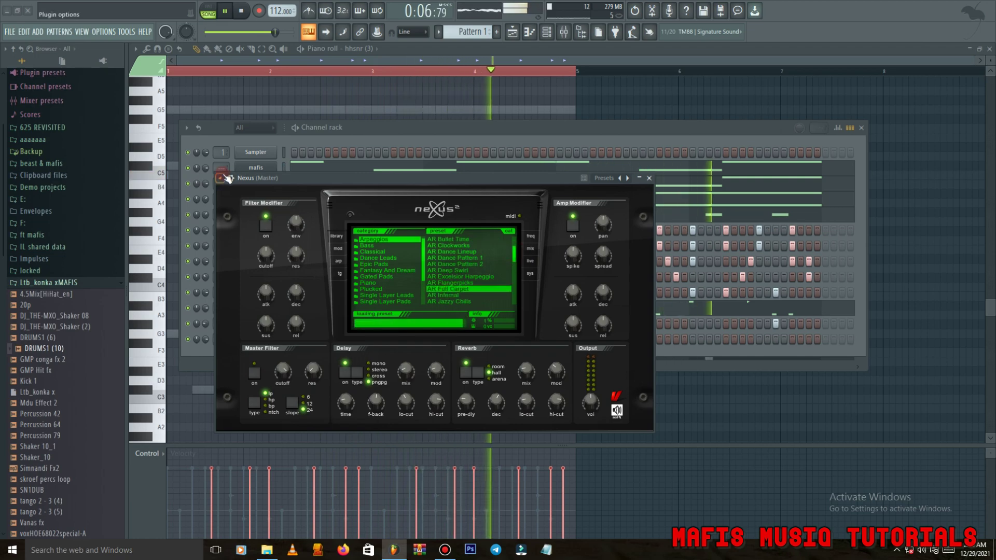
pyautogui.click(273, 196)
pyautogui.click(372, 378)
pyautogui.click(539, 356)
# - Write short G5, C#5, D#5 and D5 notes in the first bar of the Nexus channel's piano roll
pyautogui.rightClick(267, 341)
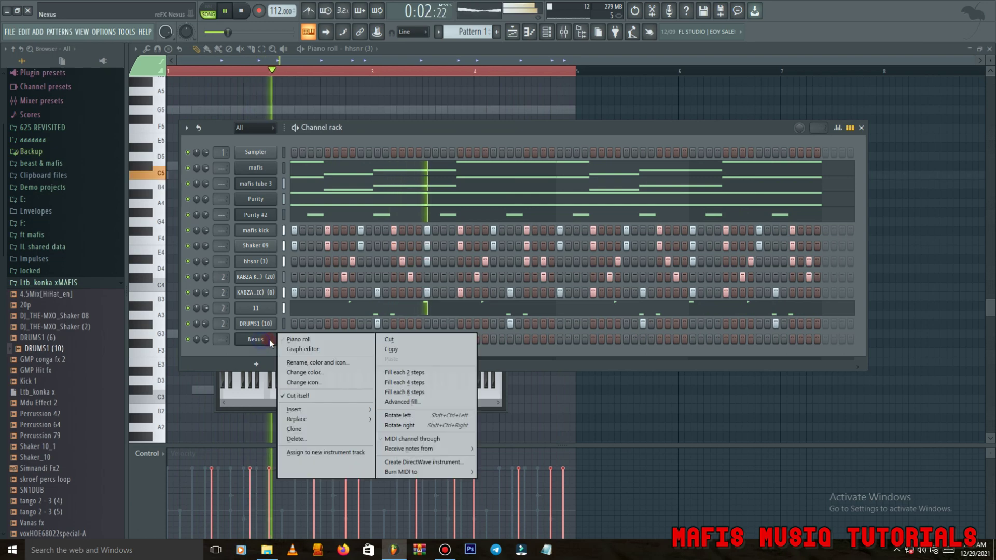
pyautogui.click(301, 340)
pyautogui.scroll(3, 197, 312)
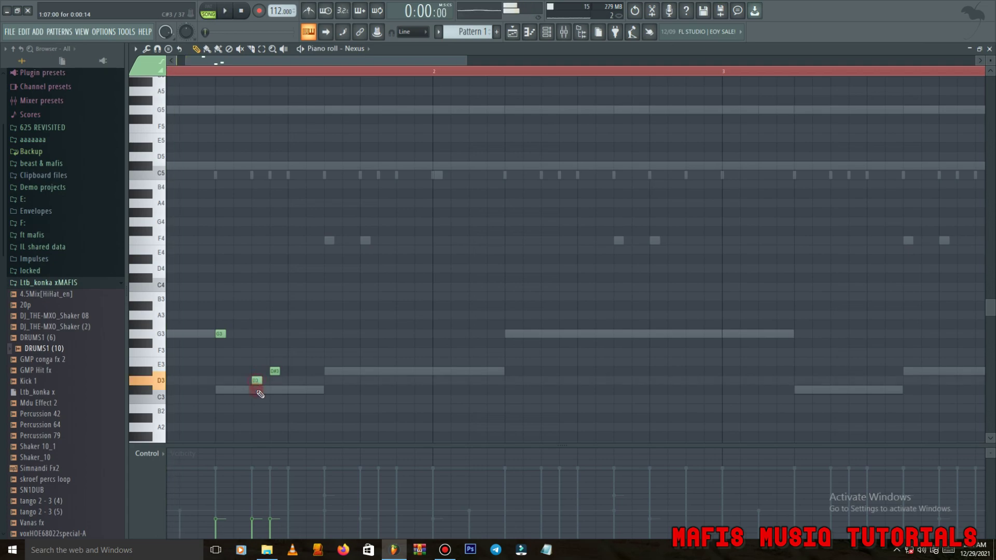
pyautogui.scroll(-4, 262, 377)
pyautogui.press('space')
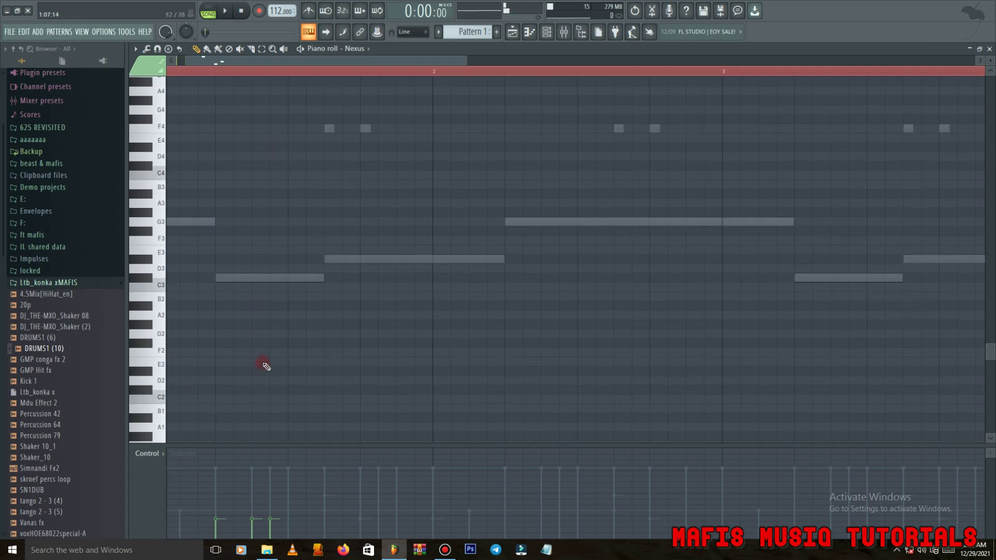
pyautogui.scroll(8, 266, 367)
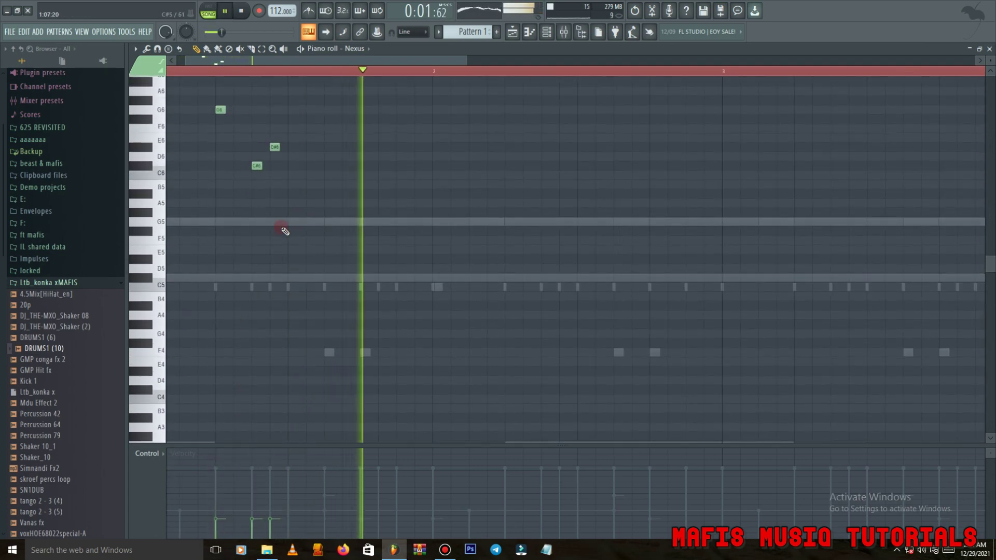
pyautogui.click(329, 156)
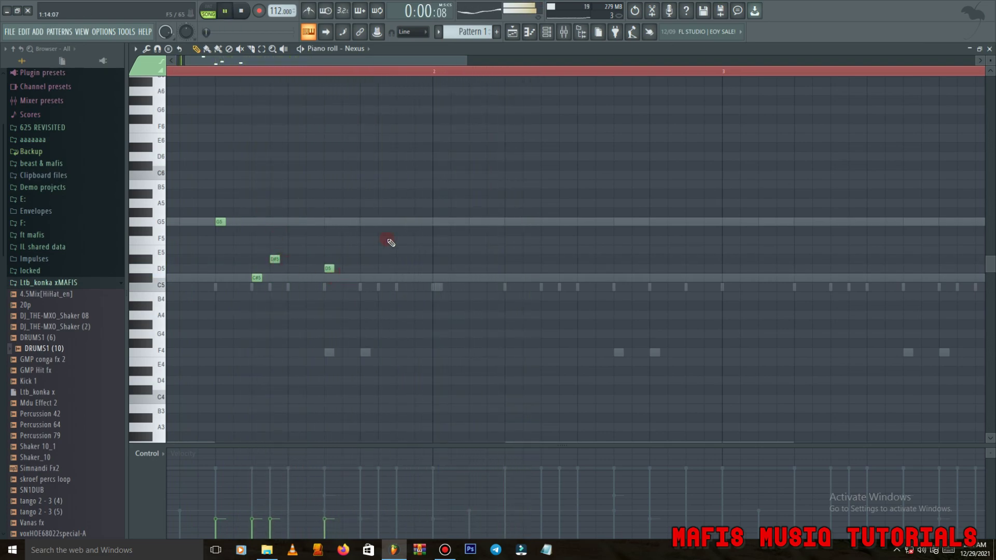
pyautogui.scroll(-3, 386, 240)
# - Duplicate the first bar of Nexus notes into bars 2, 3 and 4
pyautogui.moveTo(518, 73); pyautogui.dragTo(266, 140)
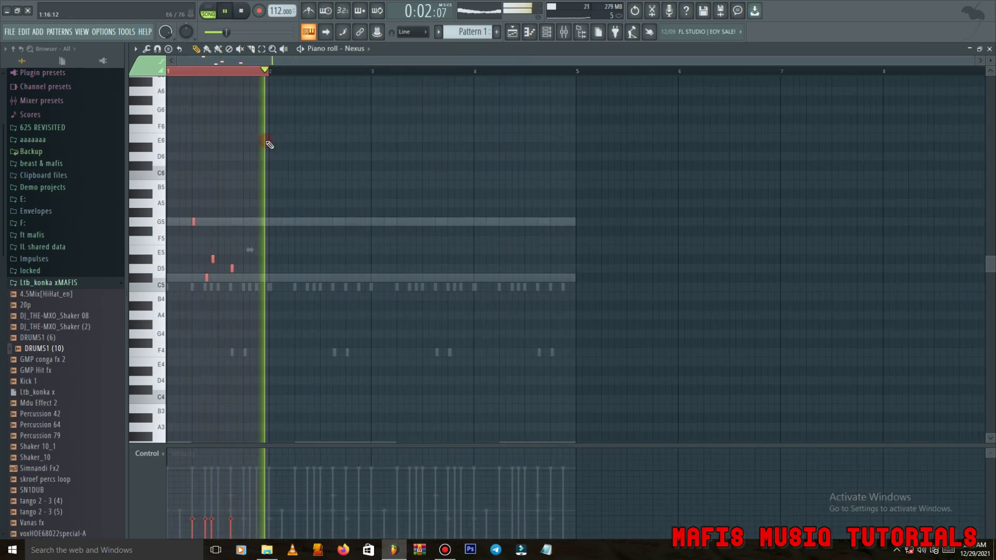
pyautogui.hotkey('ctrl', 'b')
pyautogui.hotkey('ctrl', 'b')
pyautogui.hotkey('ctrl', 'b')
pyautogui.hotkey('ctrl', 'a')
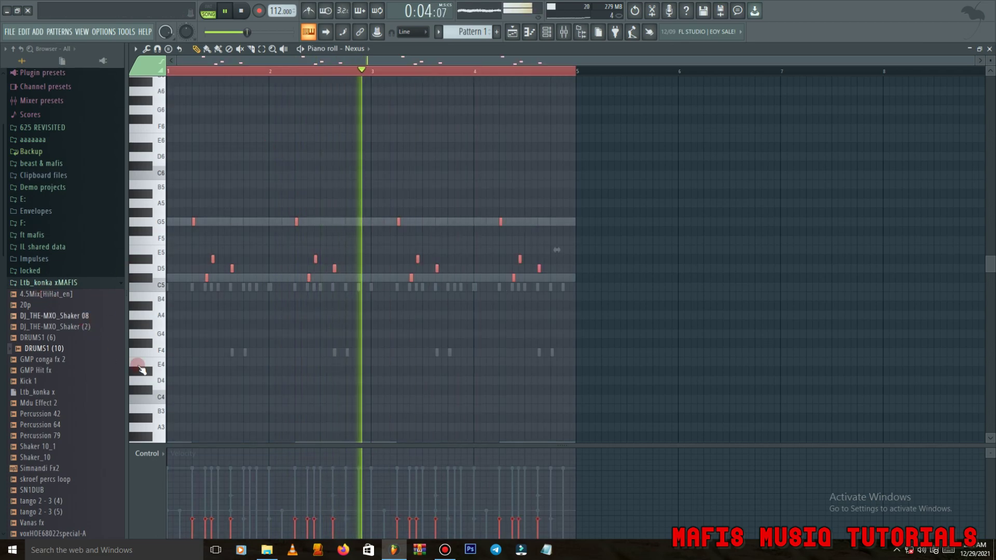
# - Raise the velocity of all Nexus notes and return to the channel rack
pyautogui.moveTo(185, 476); pyautogui.dragTo(560, 424)
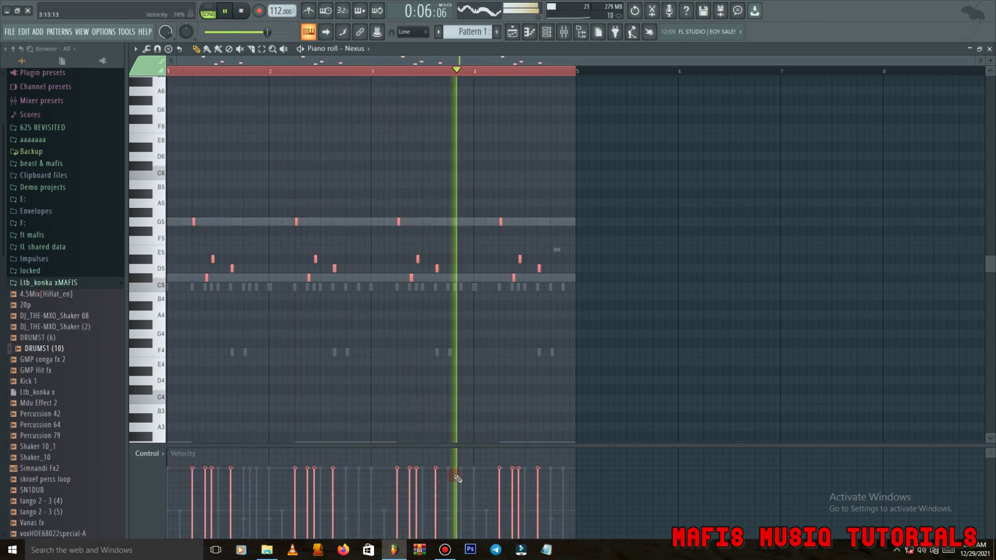
pyautogui.hotkey('ctrl', 'z')
pyautogui.click(547, 32)
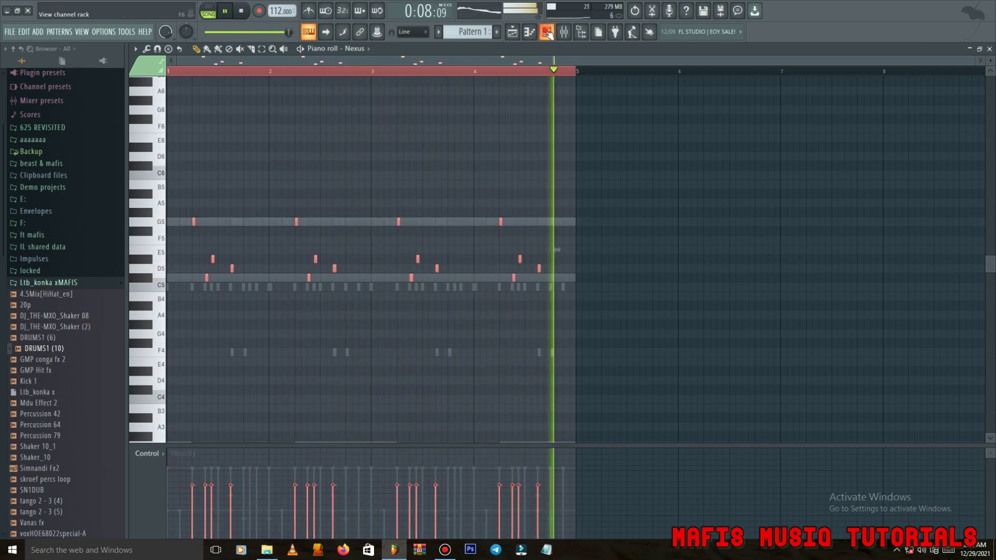
pyautogui.click(547, 32)
# - Compare the root note settings of the Purity and Nexus channels
pyautogui.click(256, 202)
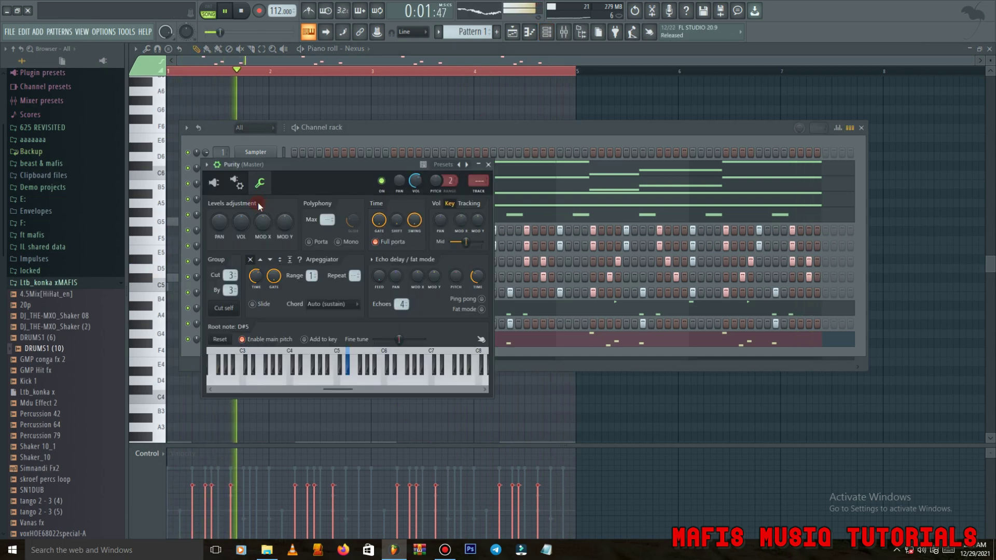
pyautogui.click(191, 349)
pyautogui.click(258, 341)
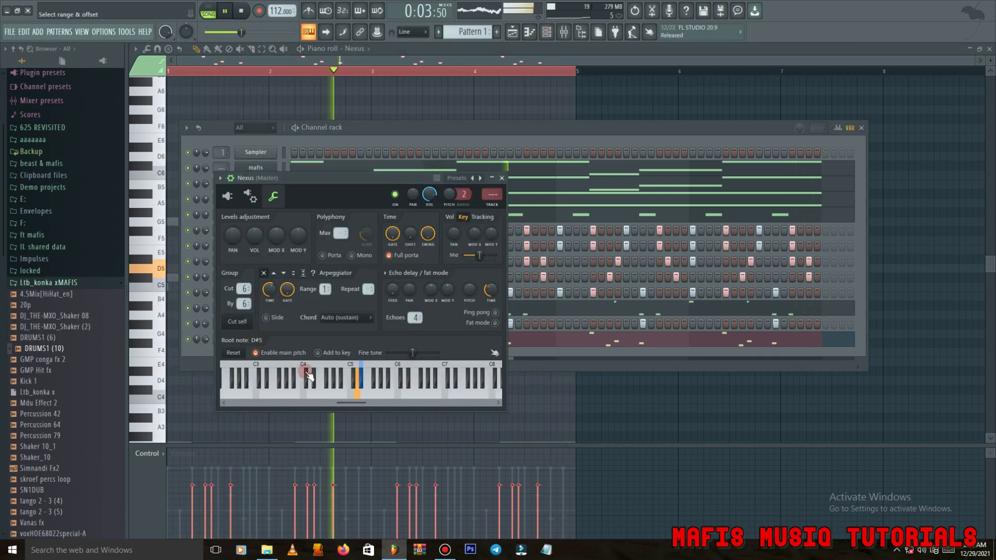
pyautogui.click(204, 359)
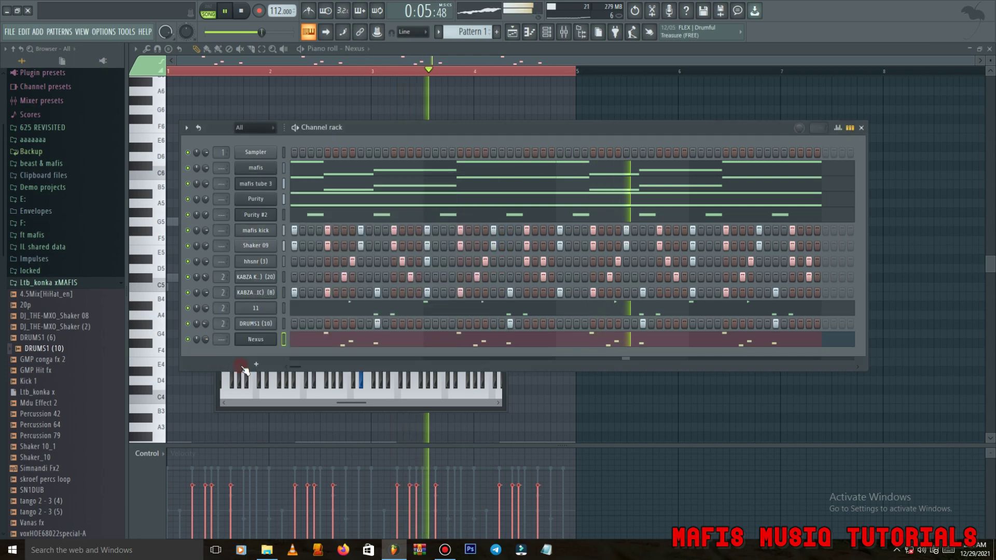
# - Clone the Nexus channel and load the AR Sparkling Water preset in the clone
pyautogui.rightClick(253, 344)
pyautogui.click(307, 429)
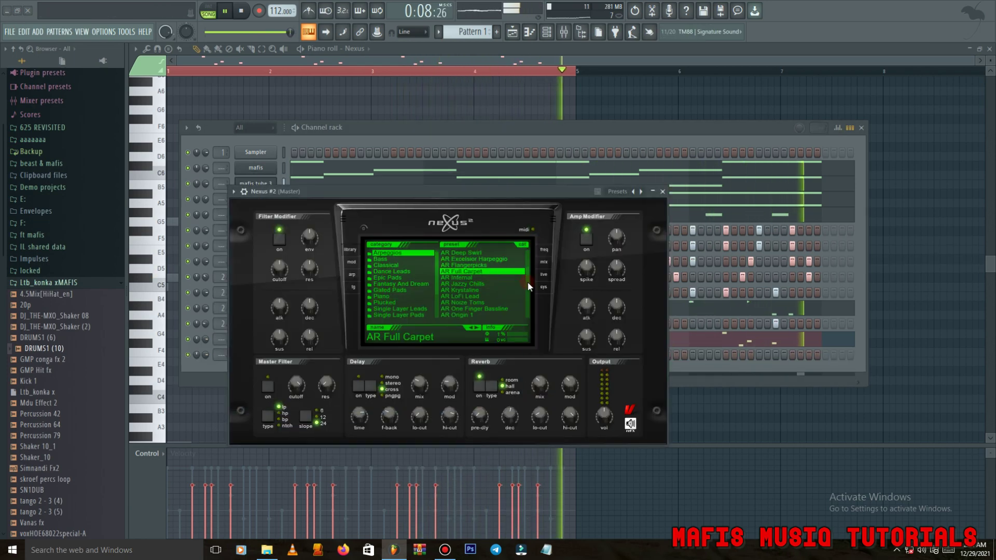
pyautogui.scroll(-5, 528, 287)
pyautogui.click(484, 310)
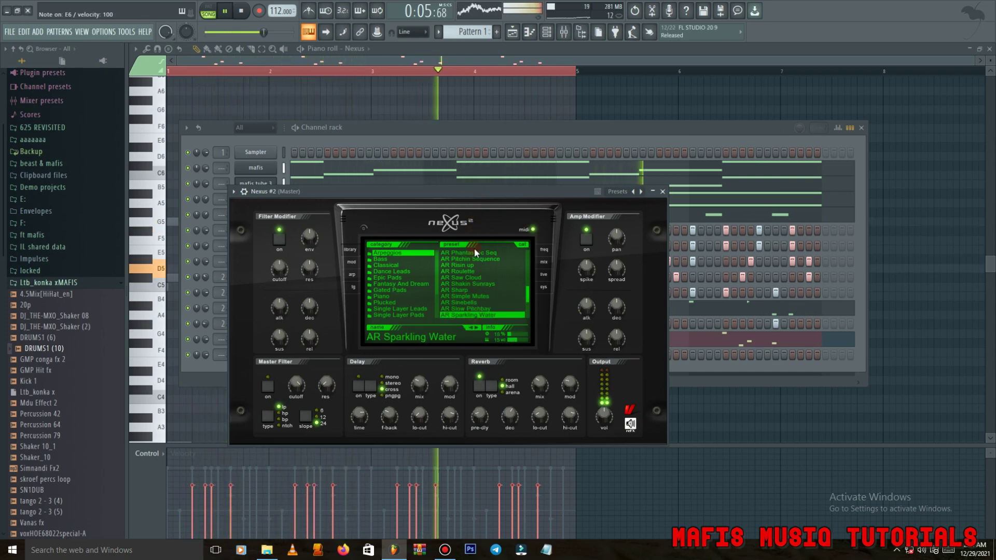
pyautogui.click(188, 376)
# - Draw one G5 note spanning all four bars in Nexus #2's piano roll and lower its velocity
pyautogui.rightClick(275, 351)
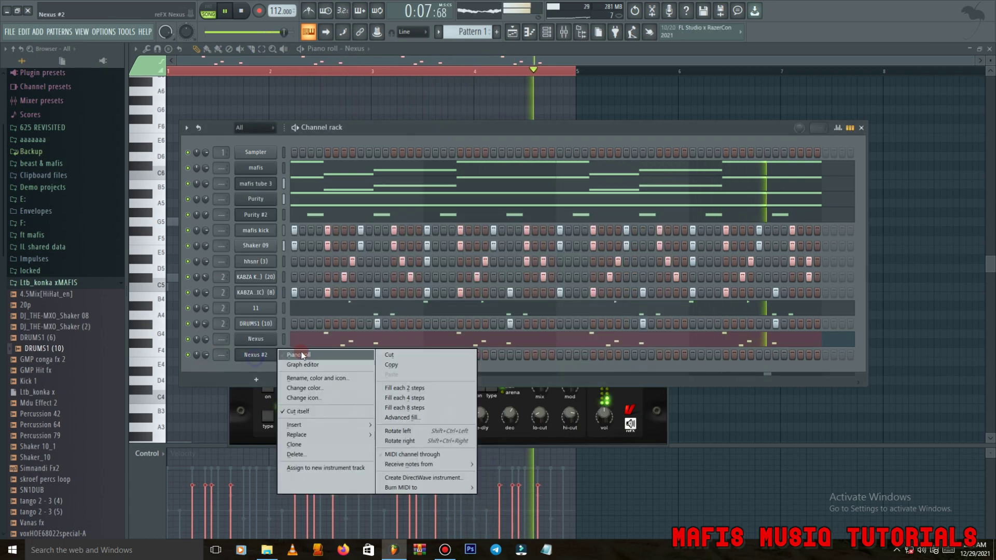
pyautogui.click(295, 355)
pyautogui.press('space')
pyautogui.moveTo(186, 277)
pyautogui.mouseDown()
pyautogui.moveTo(150, 277)
pyautogui.moveTo(170, 282)
pyautogui.mouseUp()
pyautogui.press('space')
pyautogui.rightClick(171, 281)
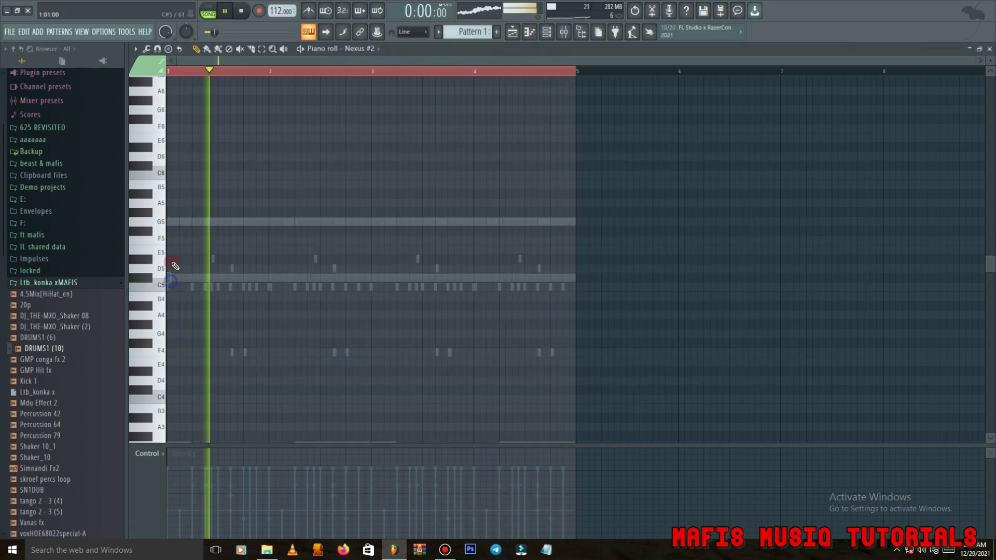
pyautogui.click(170, 221)
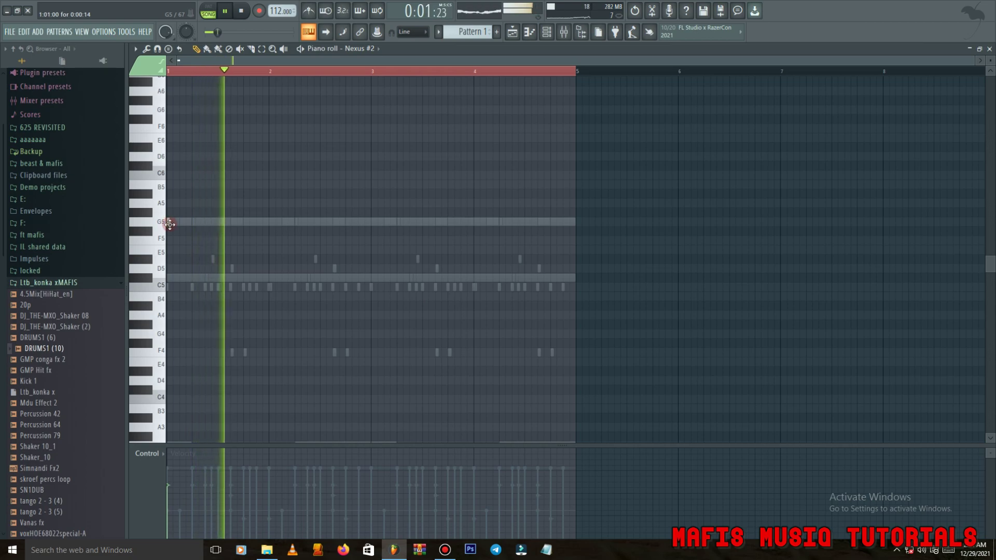
pyautogui.moveTo(171, 221); pyautogui.dragTo(574, 222)
pyautogui.click(182, 497)
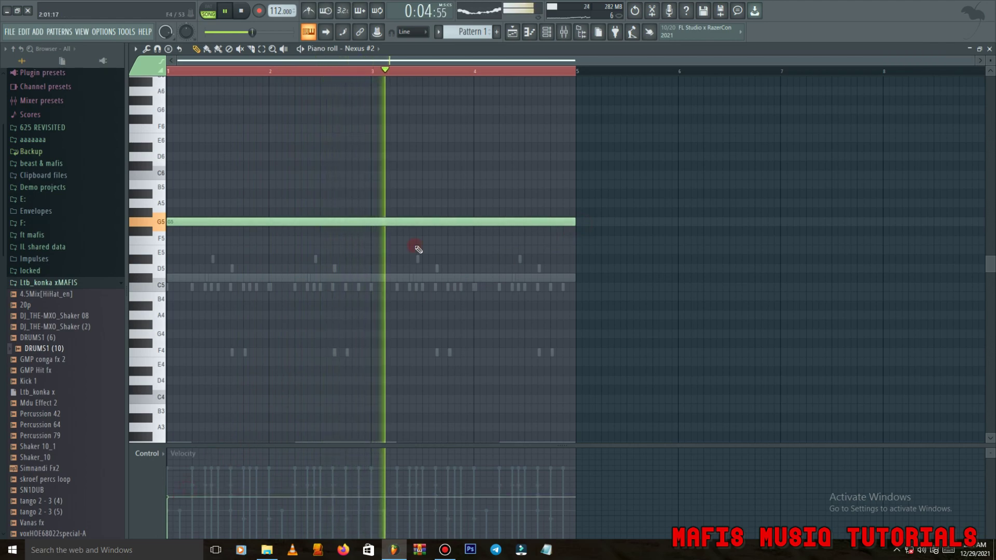
# - Add the SN1DUB sample as a new channel and place hits on steps 8 and 13 of bar 1
pyautogui.click(546, 33)
pyautogui.moveTo(31, 490); pyautogui.dragTo(283, 370)
pyautogui.press('space')
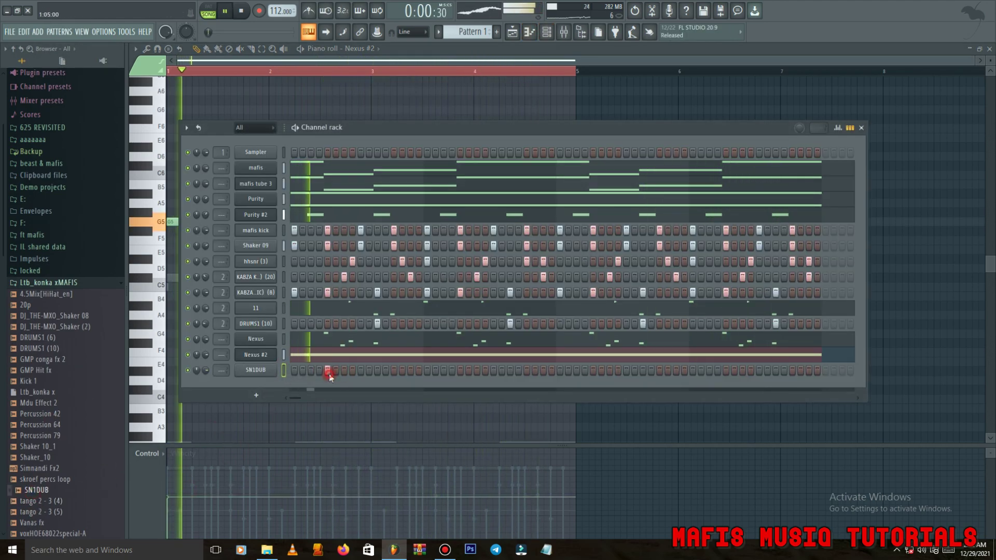
pyautogui.press('space')
pyautogui.click(353, 370)
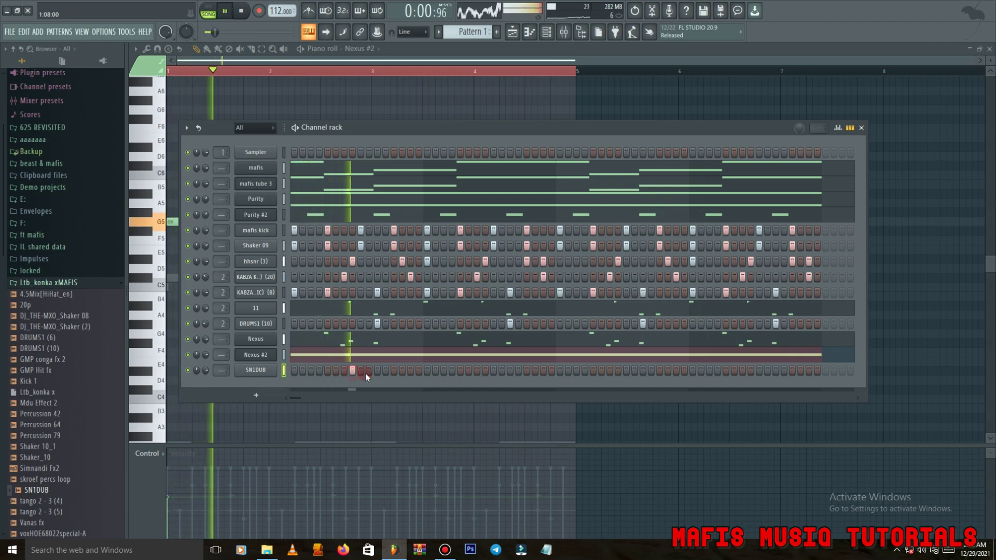
pyautogui.press('space')
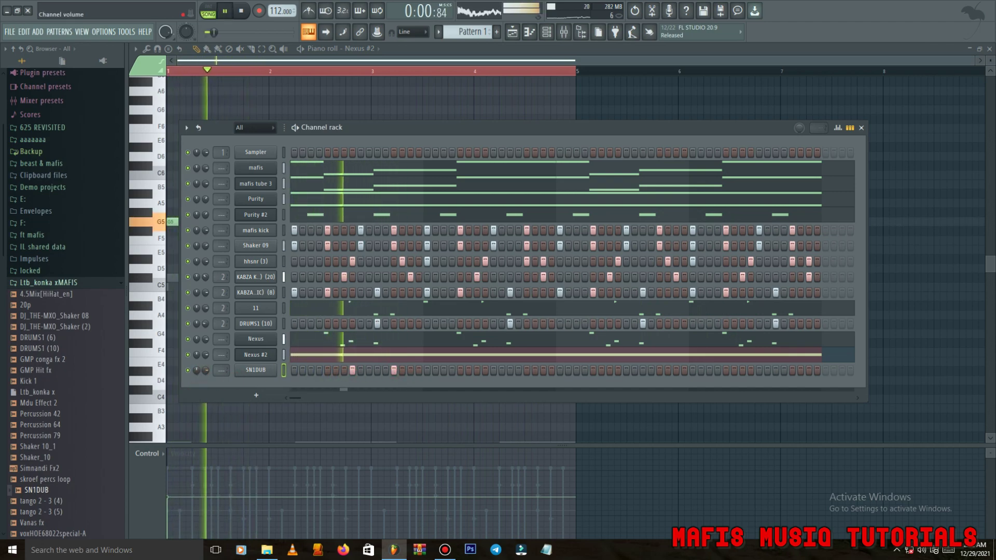
pyautogui.press('space')
# - Add the 4.5Mix[HiHat_en] sample as a new channel with a longer fade-out and fill every step of the four bars
pyautogui.press('space')
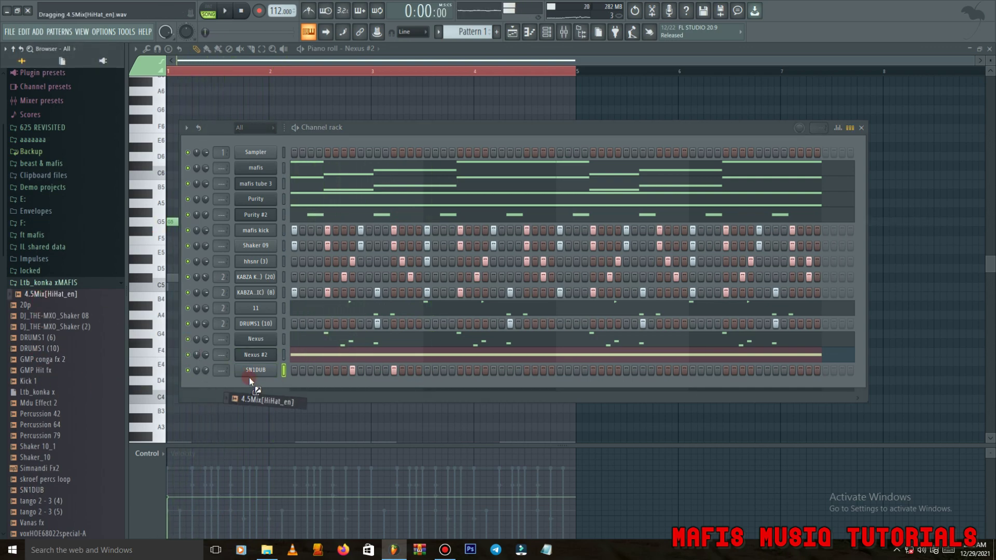
pyautogui.moveTo(250, 381); pyautogui.dragTo(254, 386)
pyautogui.press('space')
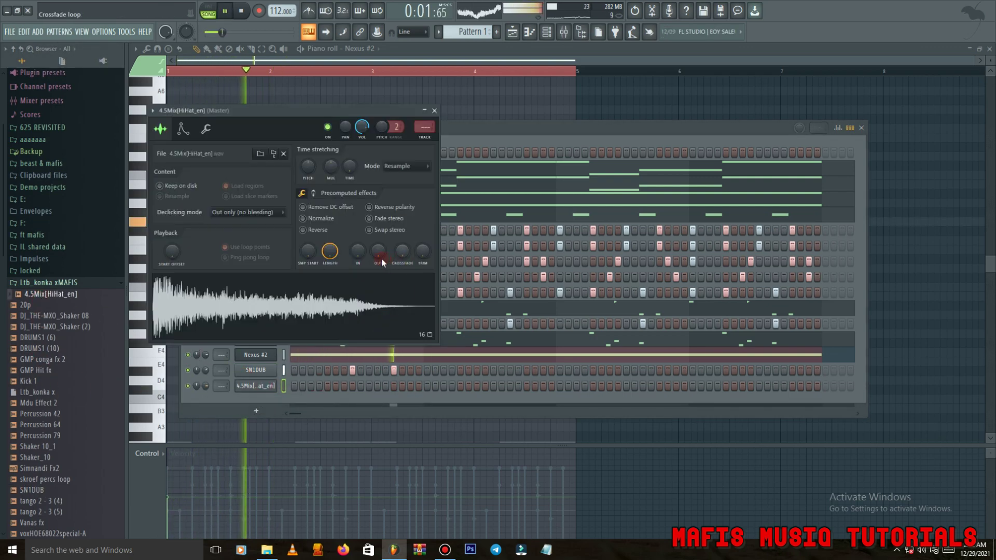
pyautogui.moveTo(385, 263); pyautogui.dragTo(382, 193)
pyautogui.moveTo(299, 388); pyautogui.dragTo(807, 387)
# - Repeat the SN1DUB hits in its piano roll so they fill all four bars
pyautogui.press('space')
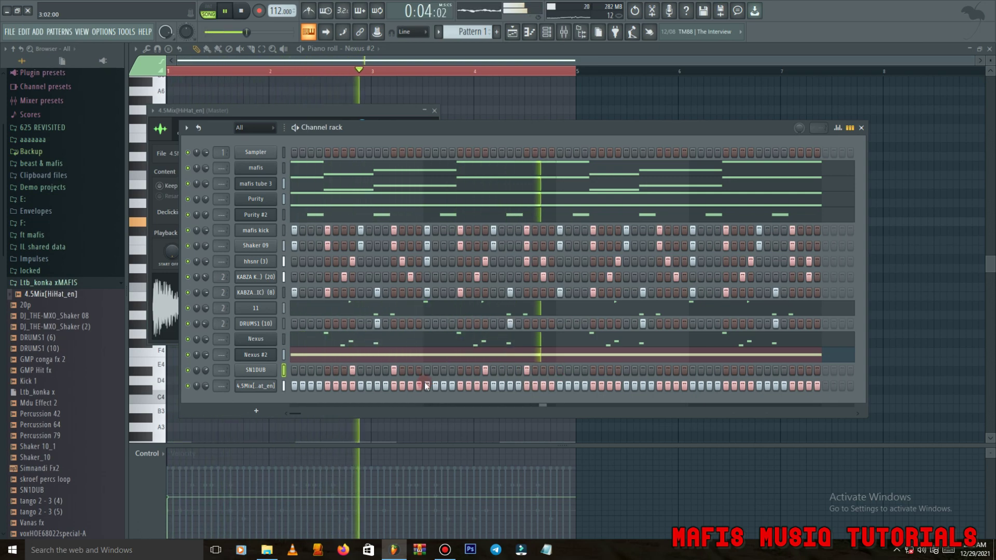
pyautogui.press('space')
pyautogui.rightClick(263, 376)
pyautogui.click(294, 370)
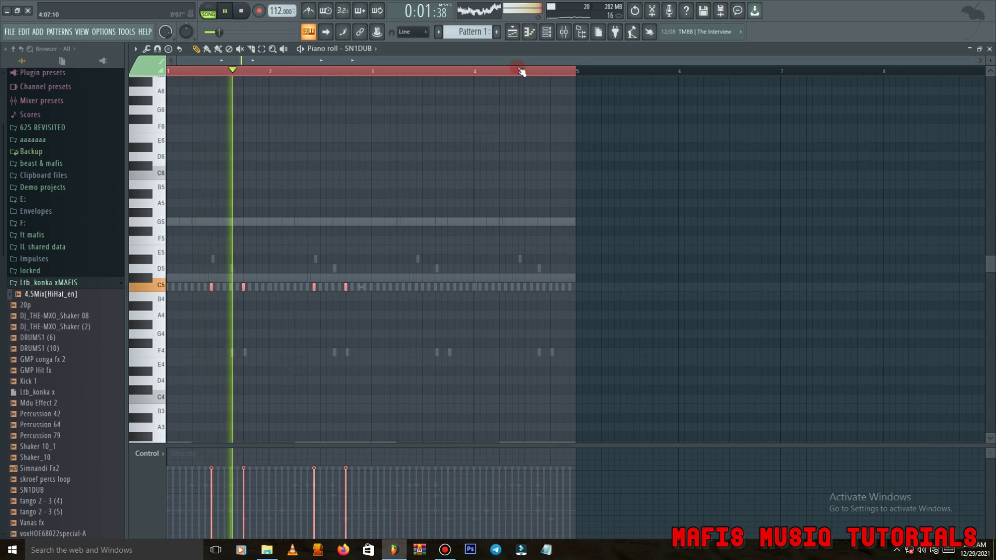
pyautogui.hotkey('ctrl', 'b')
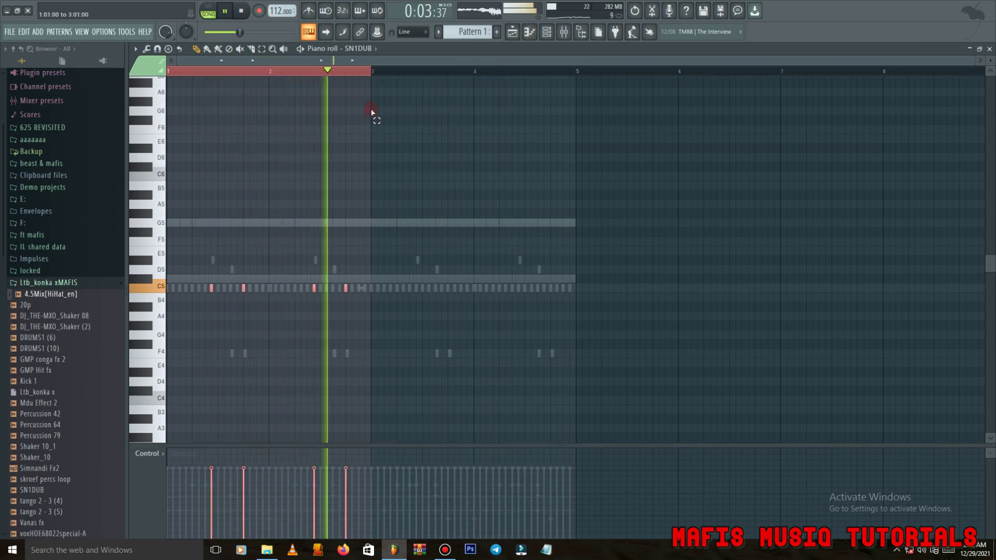
pyautogui.hotkey('ctrl', 'a')
# - Add the tango 2 - 3 (4) and tango 2 - 3 (5) samples as new channels
pyautogui.click(42, 513)
pyautogui.press('space')
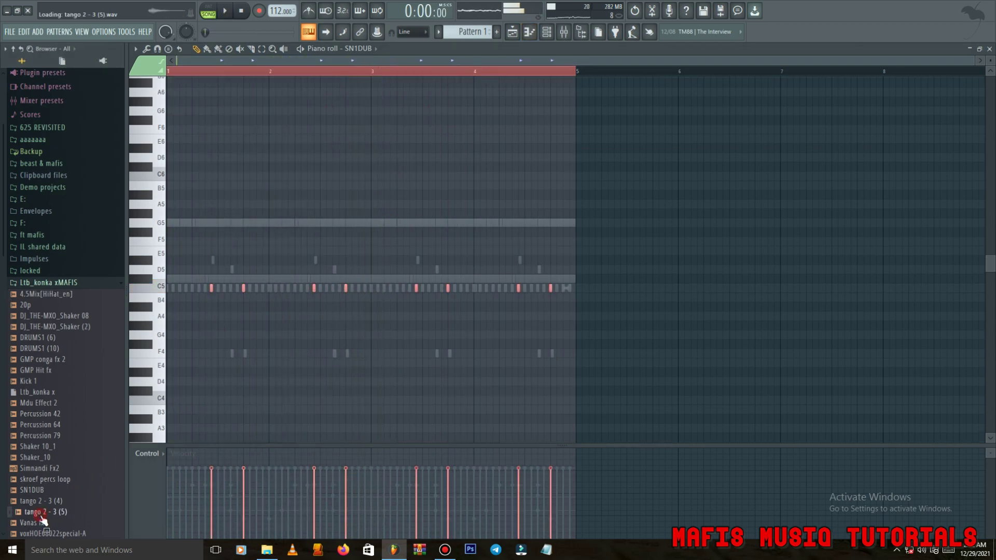
pyautogui.rightClick(37, 505)
pyautogui.click(76, 429)
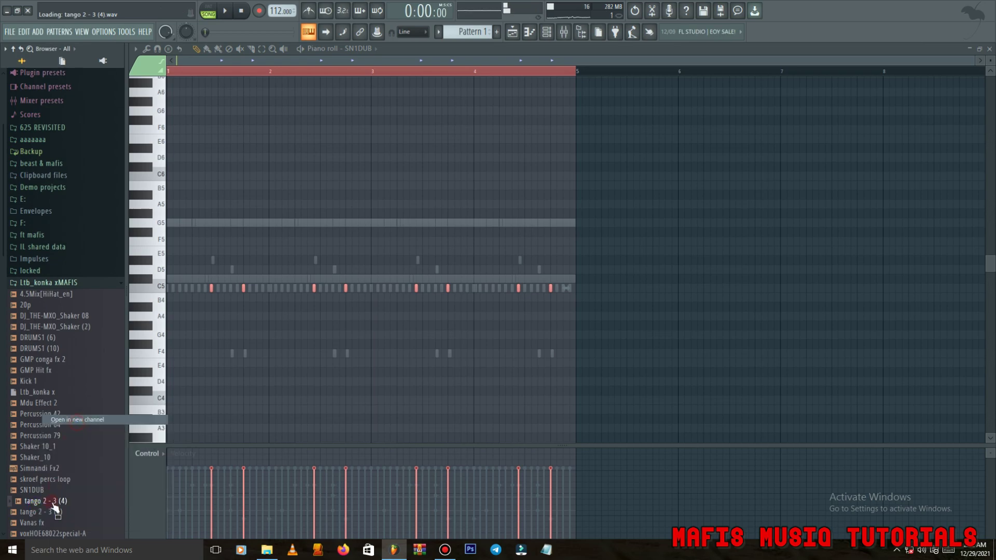
pyautogui.rightClick(48, 511)
pyautogui.click(91, 422)
pyautogui.press('space')
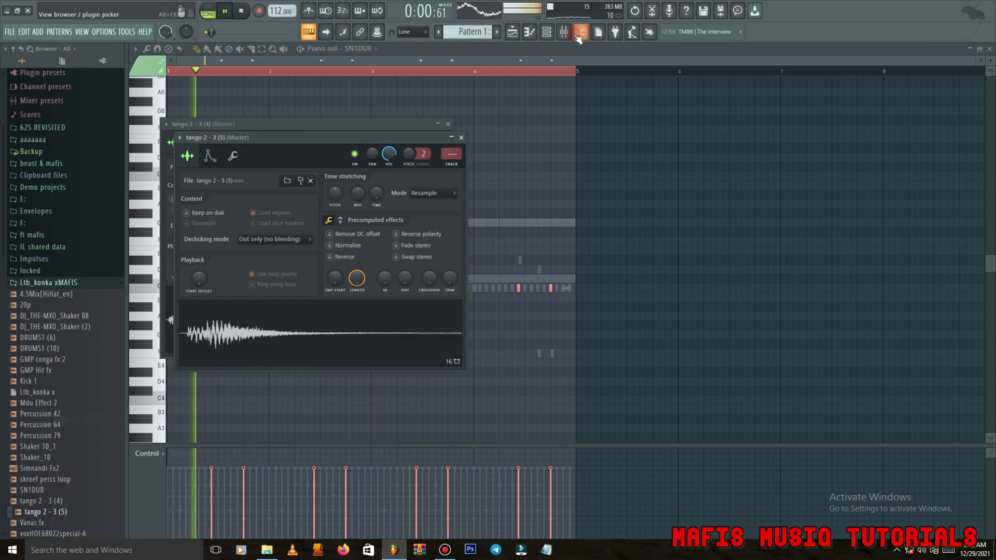
# - Place a tango 2 - 3 (4) hit on step 11 of bar 2 and normalize its sample
pyautogui.press('F6')
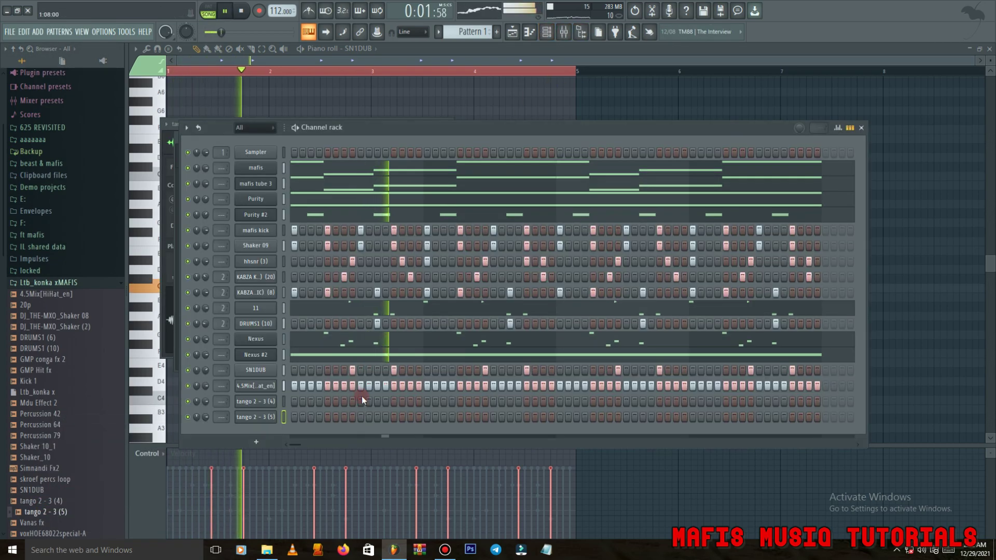
pyautogui.click(508, 402)
pyautogui.click(256, 401)
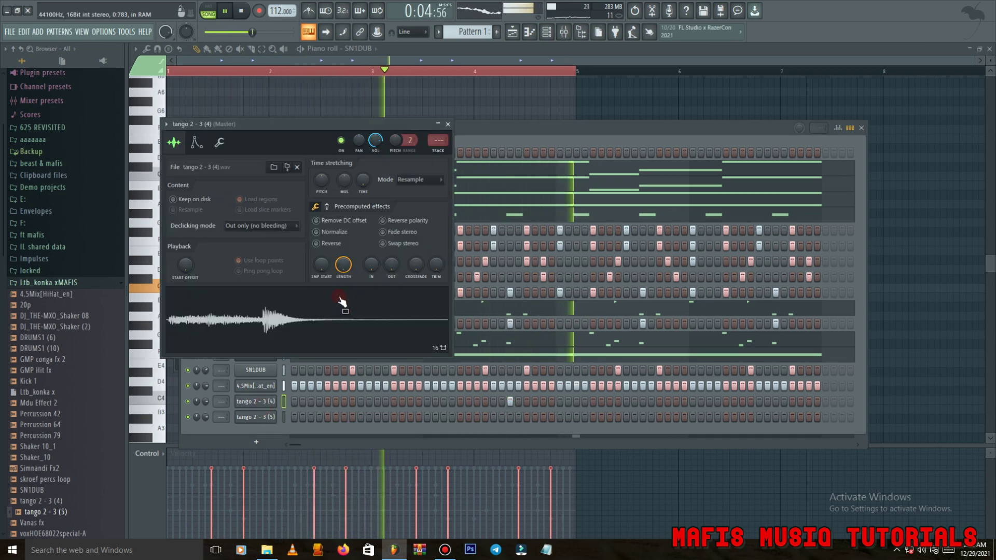
pyautogui.click(341, 235)
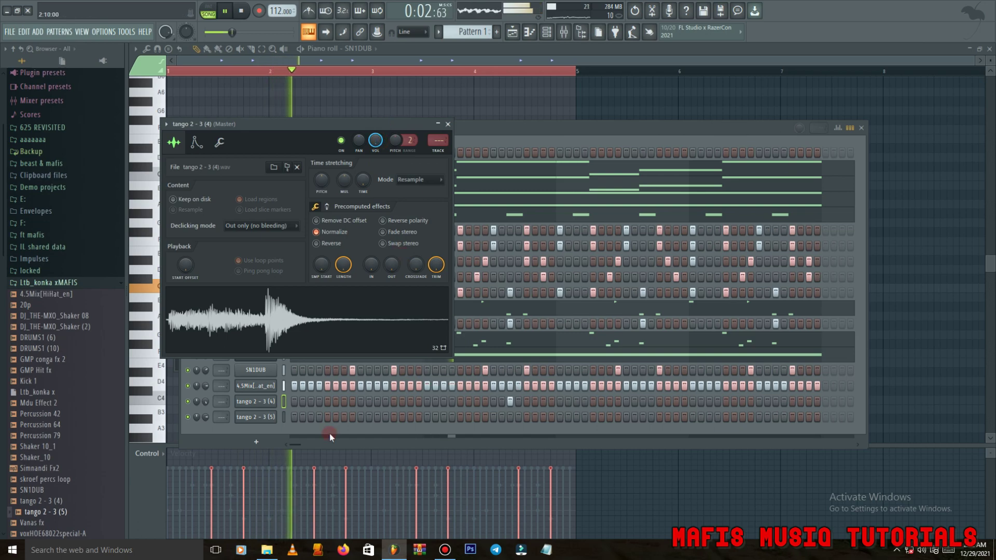
# - Normalize the tango 2 - 3 (5) sample, raise its trim and time-stretching pitch, and place a hit on step 15 of bar 1
pyautogui.click(266, 418)
pyautogui.click(347, 246)
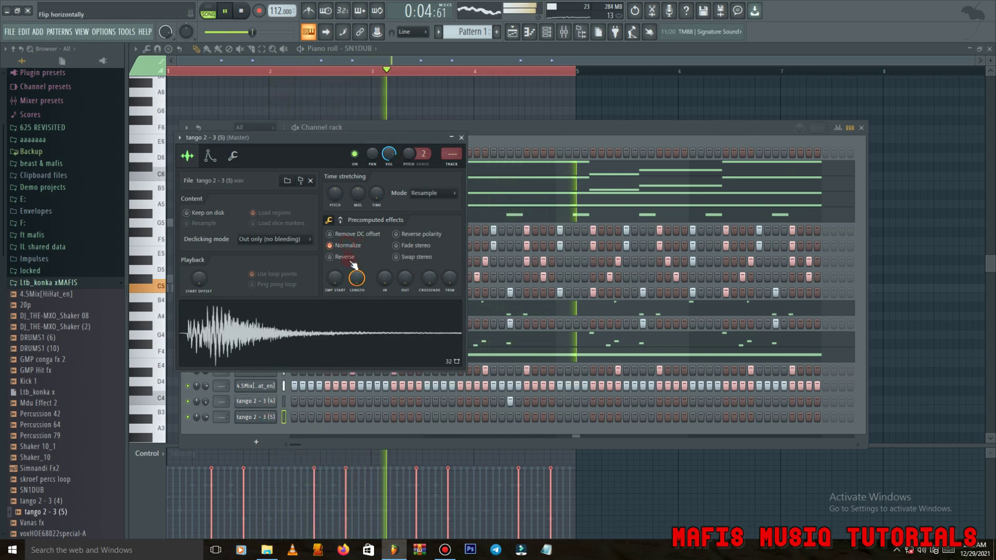
pyautogui.moveTo(450, 279); pyautogui.dragTo(449, 270)
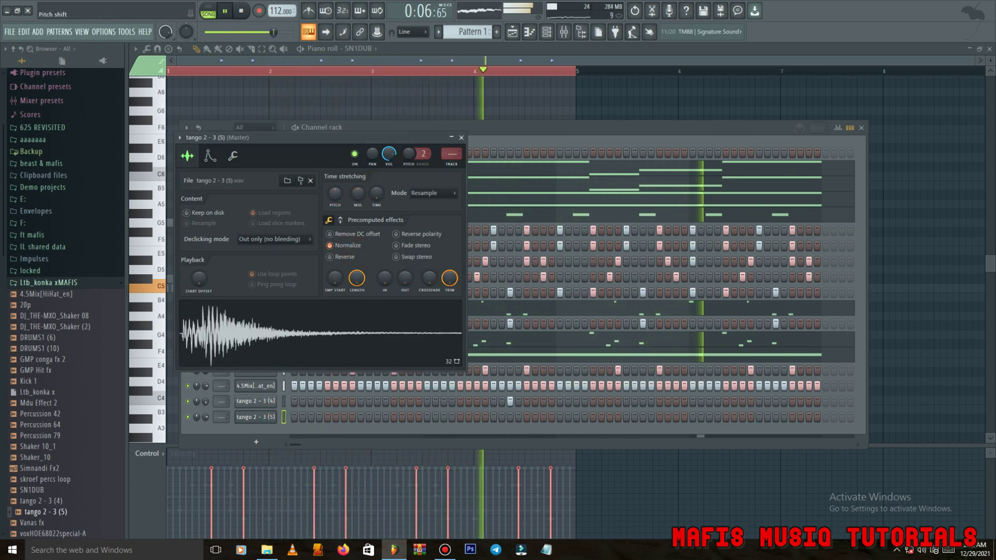
pyautogui.moveTo(335, 193); pyautogui.dragTo(335, 184)
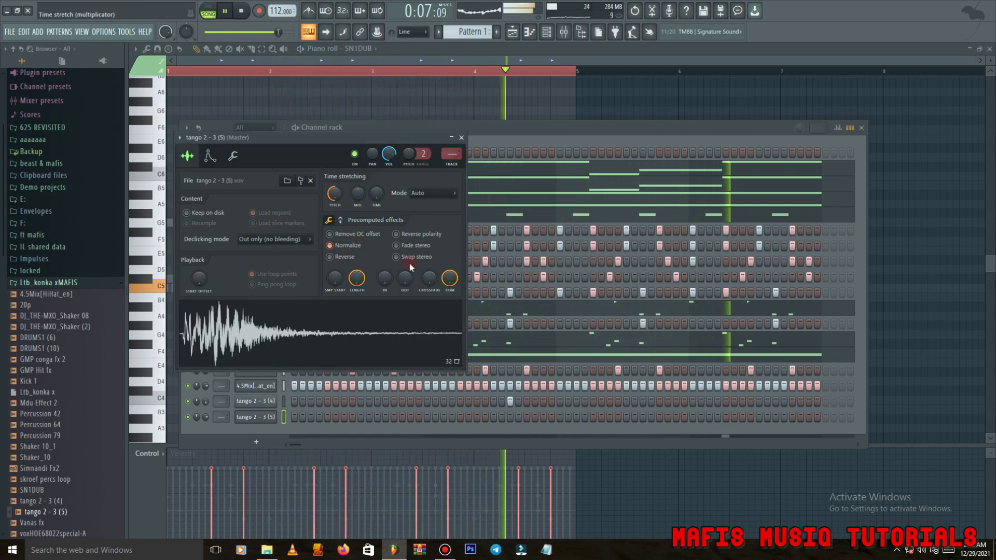
pyautogui.click(411, 418)
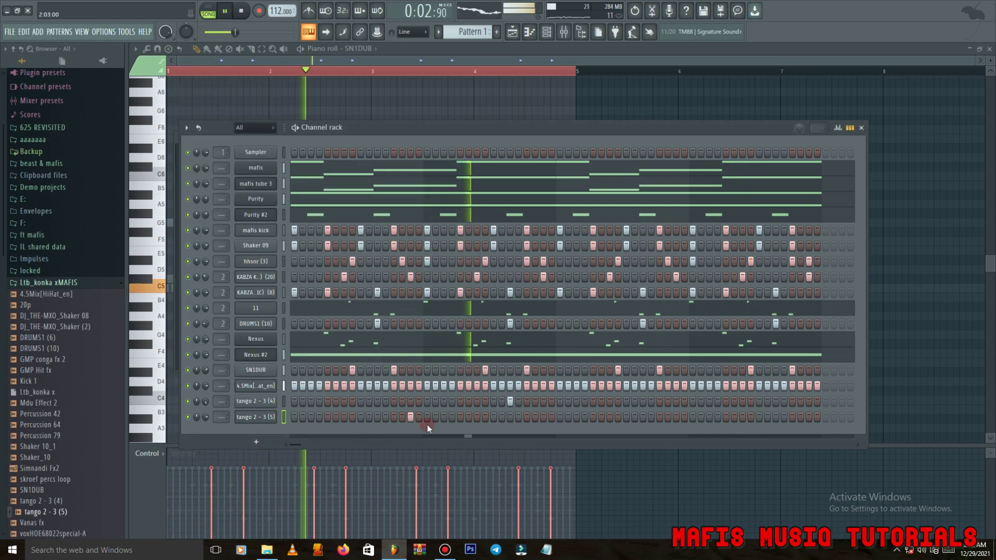
# - Route the tango 2 - 3 (5) channel to mixer track 2 and adjust its sample start
pyautogui.press('space')
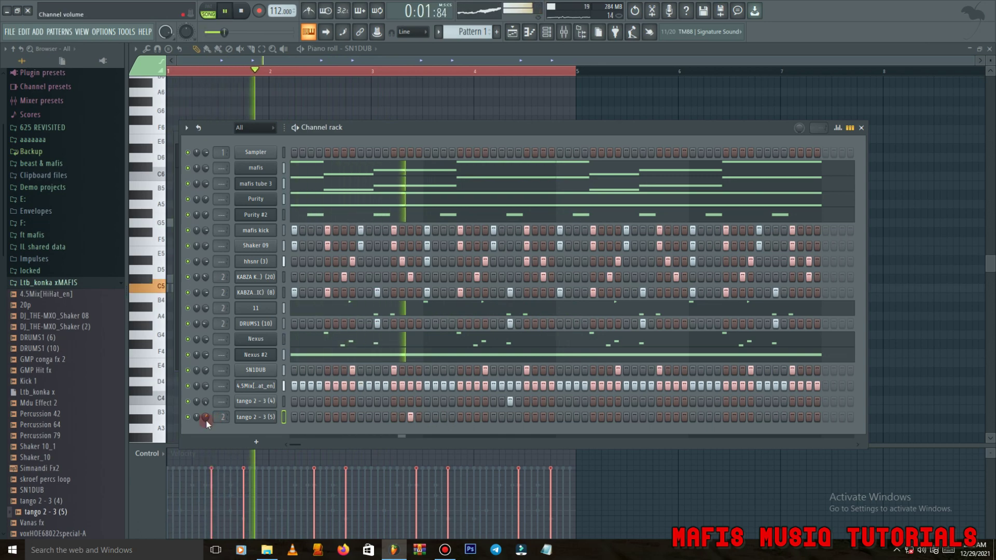
pyautogui.click(252, 417)
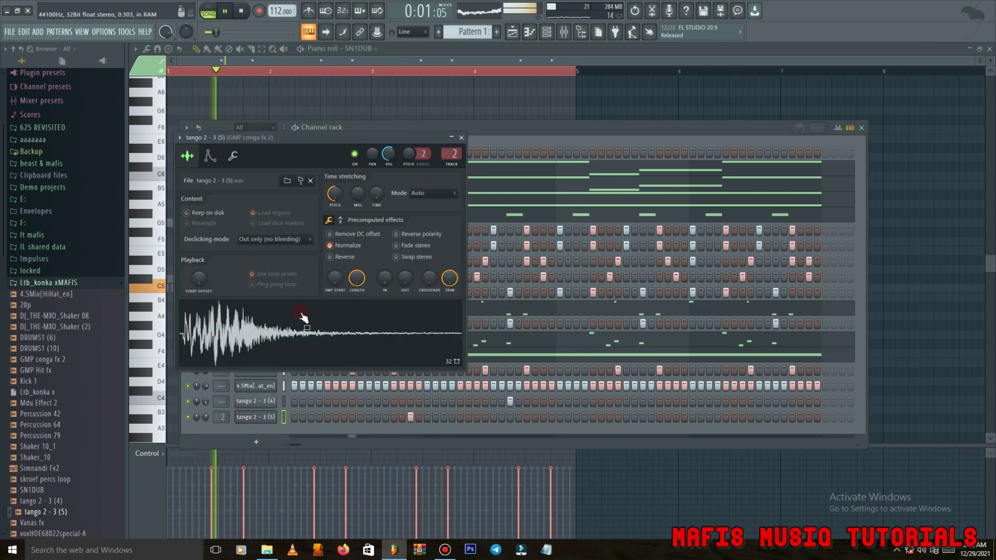
pyautogui.moveTo(335, 285)
pyautogui.mouseDown()
pyautogui.moveTo(335, 273)
pyautogui.moveTo(334, 282)
pyautogui.mouseUp()
pyautogui.press('space')
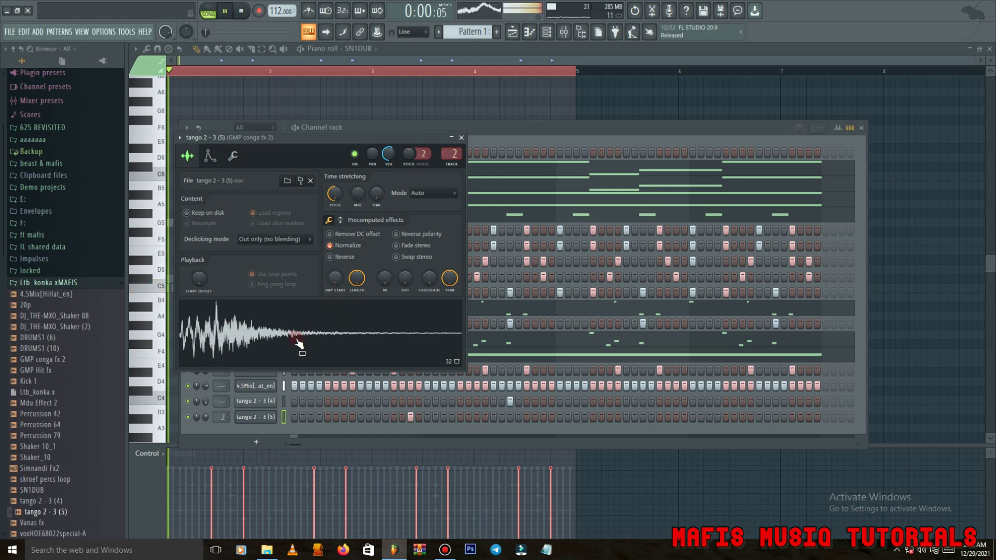
# - Move the tango 2 - 3 (5) hit to step 13 of bar 1 and add another on step 8 of bar 2
pyautogui.click(397, 419)
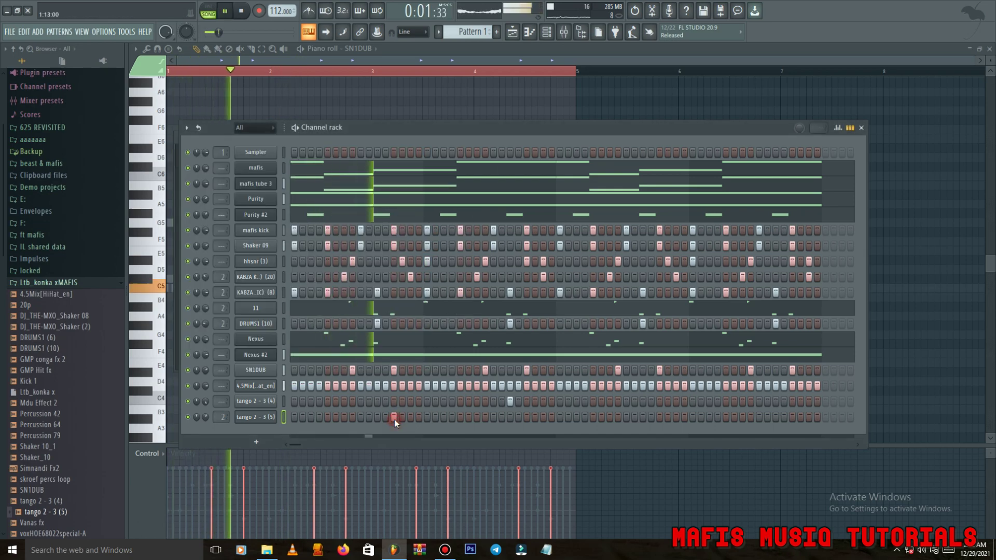
pyautogui.click(475, 417)
pyautogui.click(486, 418)
pyautogui.click(390, 416)
# - Duplicate the two-bar tango 2 - 3 (5) pattern into bars 3 and 4 in its piano roll
pyautogui.rightClick(275, 418)
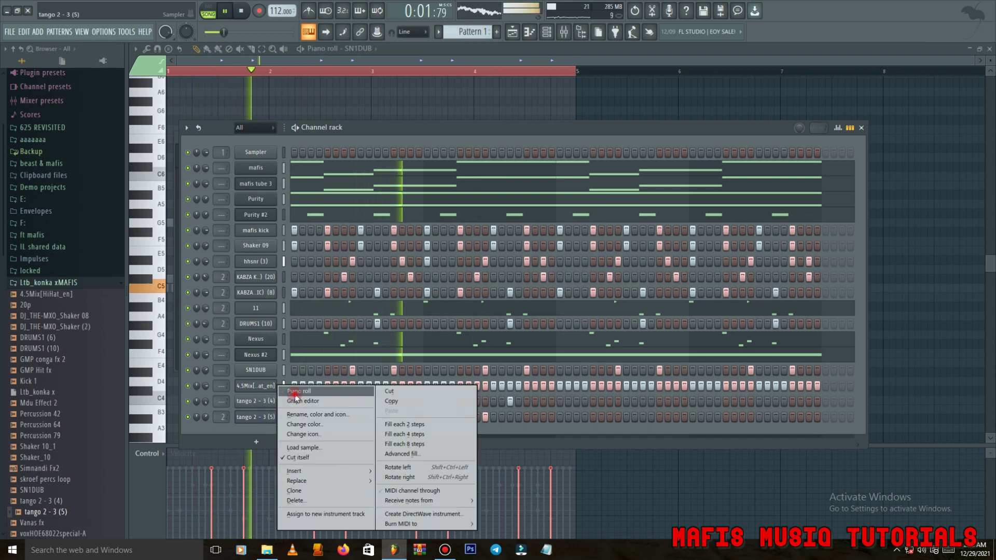
pyautogui.click(293, 390)
pyautogui.moveTo(572, 72); pyautogui.dragTo(374, 141)
pyautogui.hotkey('ctrl', 'b')
# - Add a second tango 2 - 3 (4) hit on step 11 of bar 4 in the channel rack
pyautogui.click(581, 30)
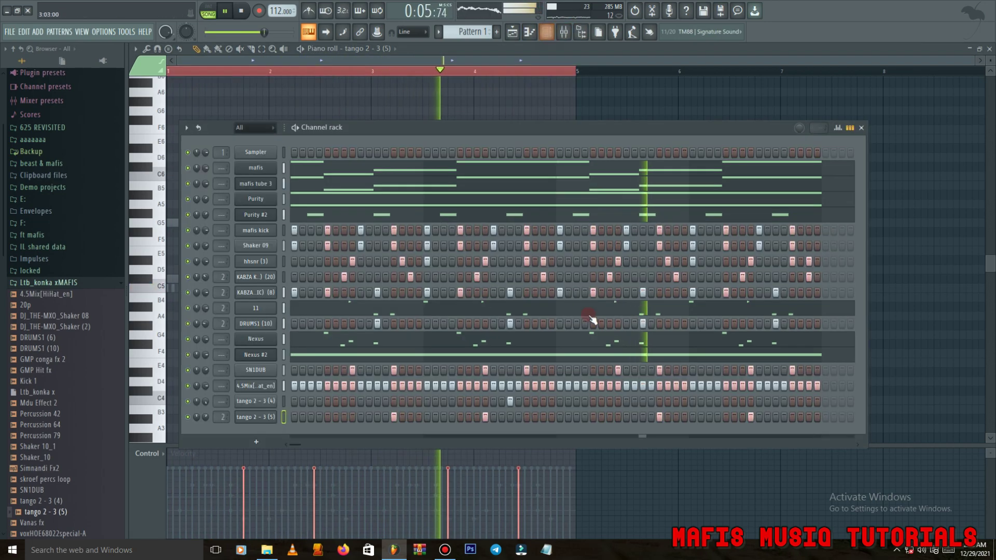
pyautogui.click(776, 402)
pyautogui.click(809, 402)
pyautogui.click(809, 402)
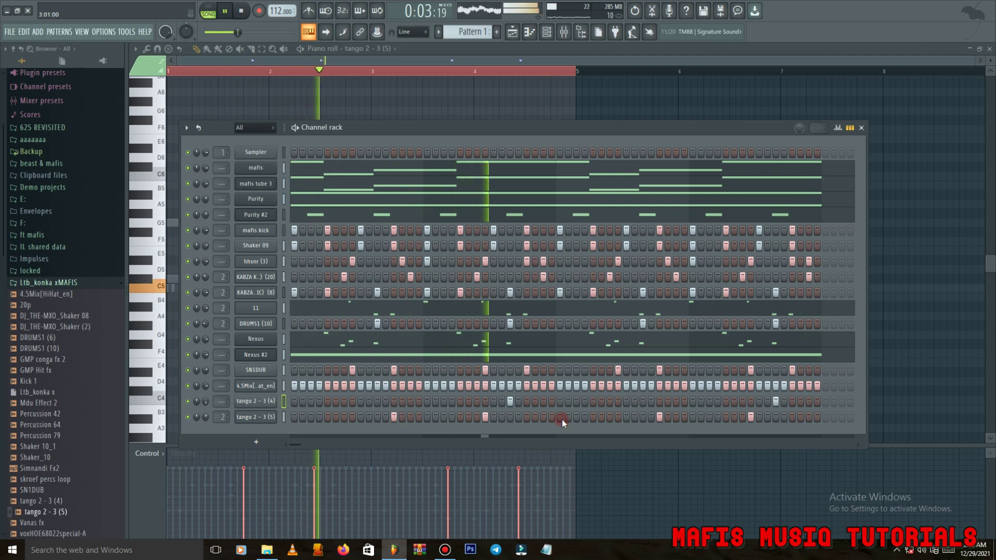
# - Audition the Percussion 64 sample and slightly lower the Nexus #2 channel's volume
pyautogui.click(45, 424)
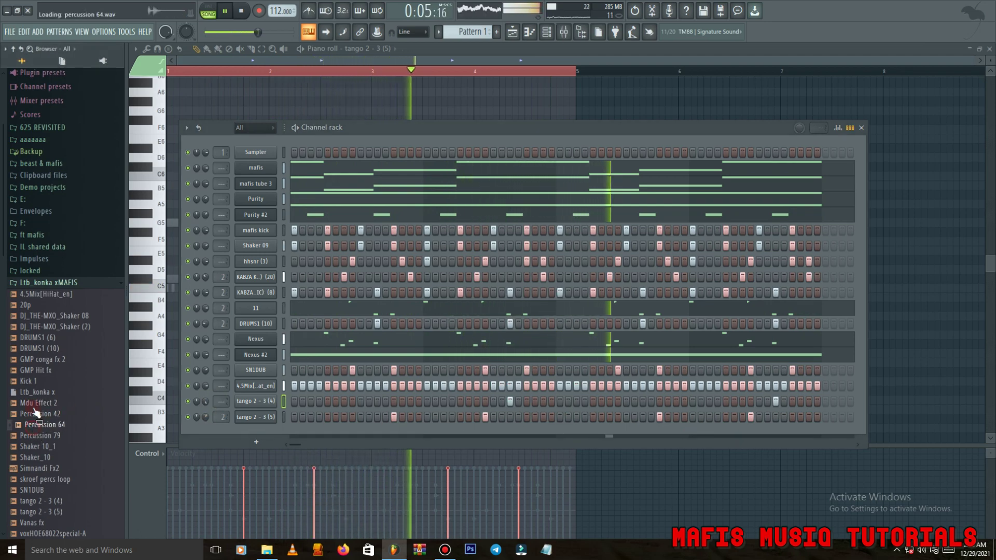
pyautogui.moveTo(43, 353); pyautogui.dragTo(111, 381)
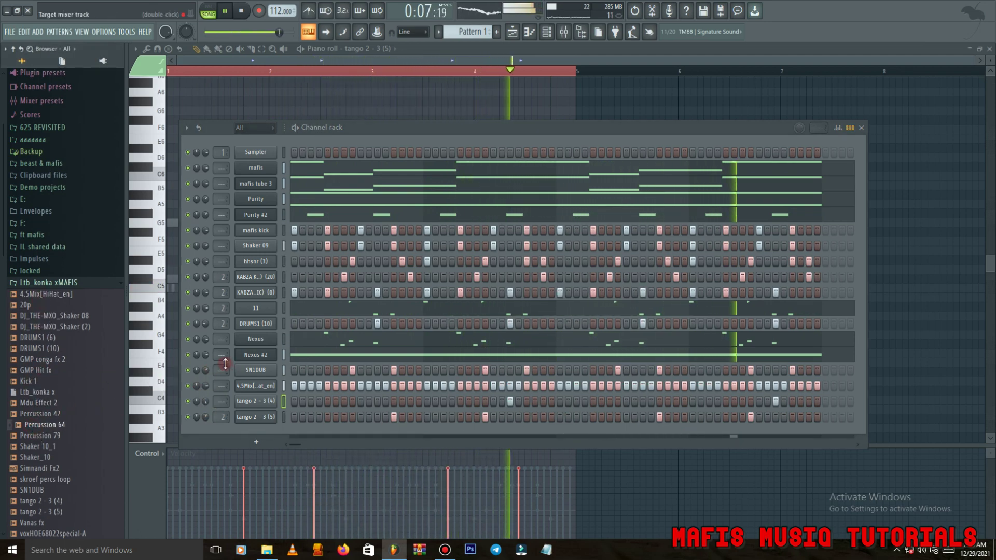
pyautogui.moveTo(205, 354); pyautogui.dragTo(210, 361)
# - Insert a Sawer synth as a new channel above the Nexus channel
pyautogui.rightClick(255, 341)
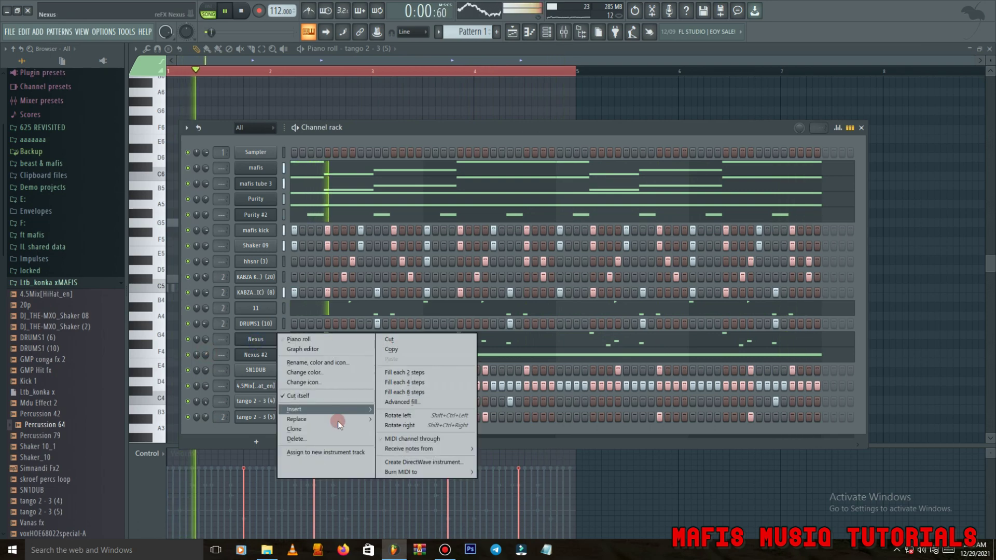
pyautogui.moveTo(326, 413)
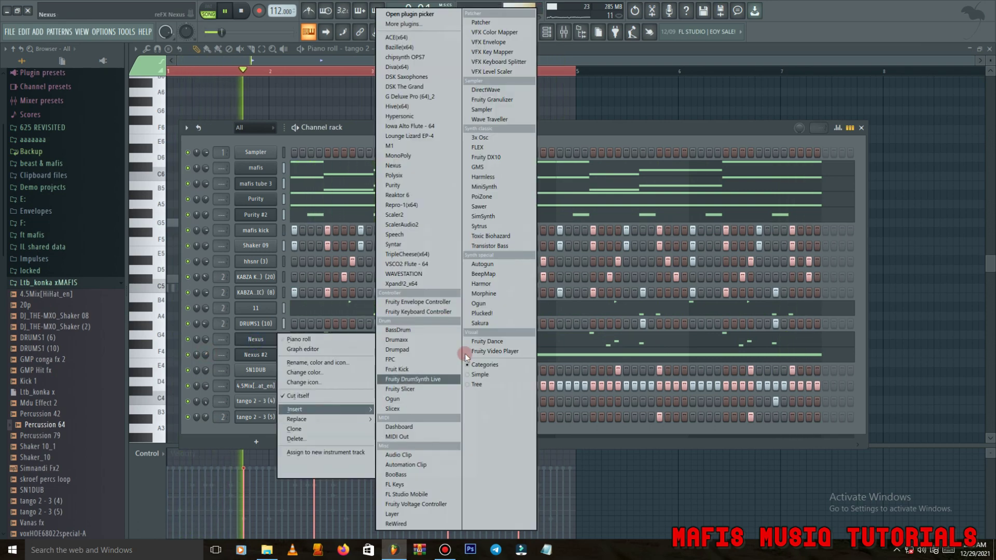
pyautogui.click(491, 209)
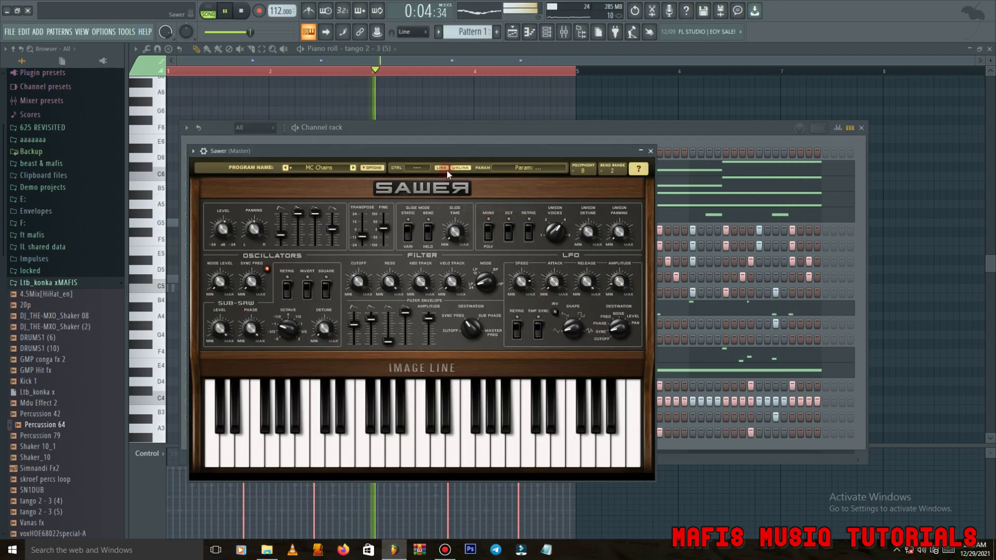
# - Browse Sawer's preset banks, select Arp Trance MC from the Arpeggios bank, and check the channel's arpeggiator settings
pyautogui.click(327, 169)
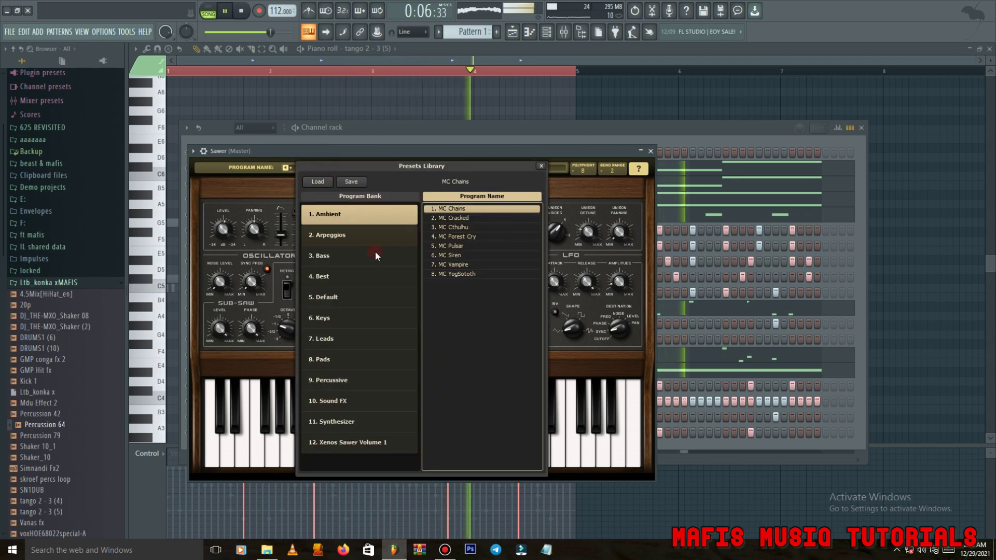
pyautogui.click(362, 256)
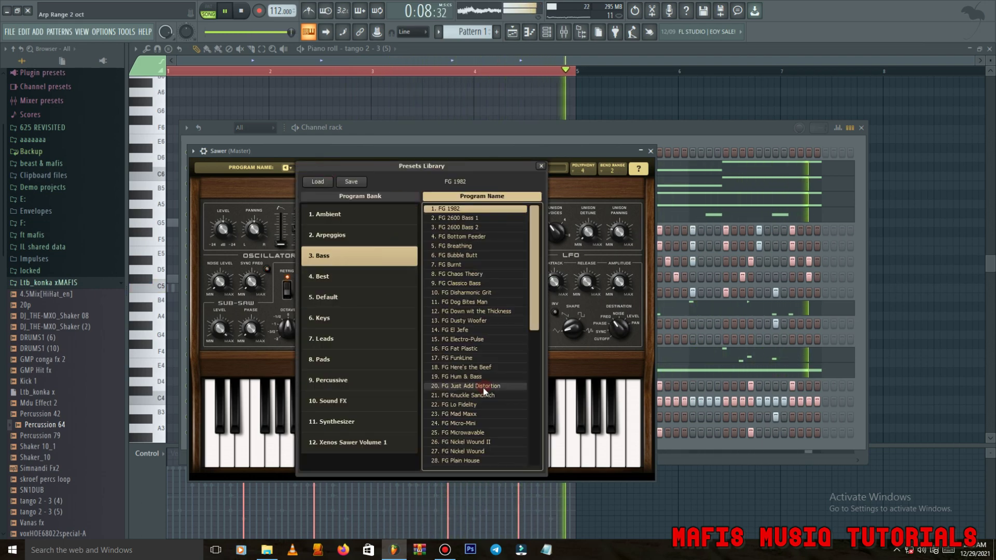
pyautogui.scroll(-2, 483, 388)
pyautogui.click(337, 295)
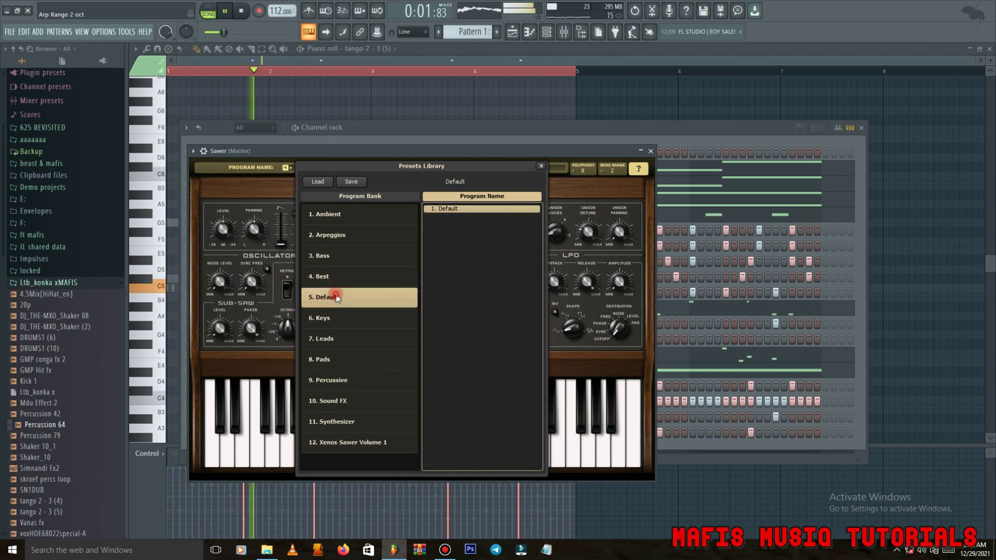
pyautogui.click(332, 230)
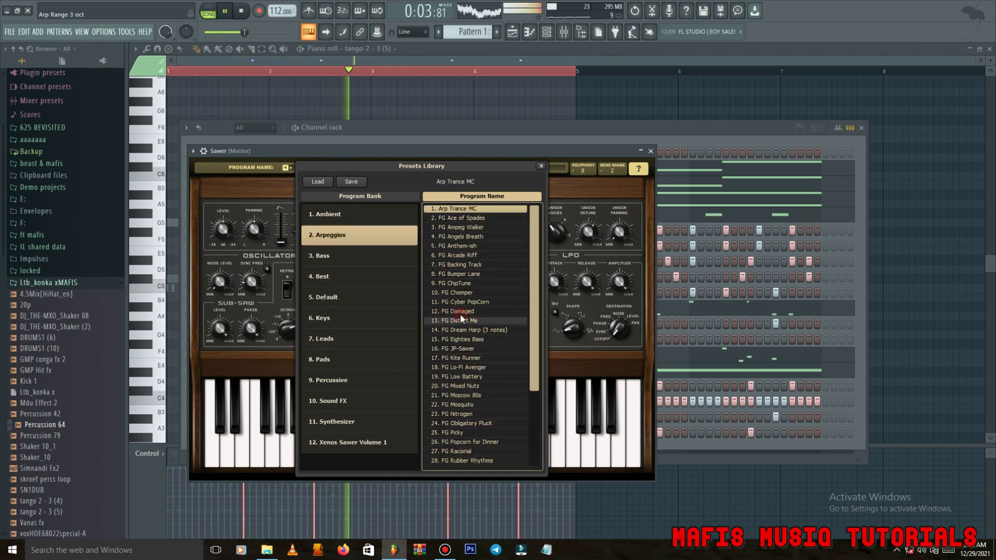
pyautogui.click(202, 151)
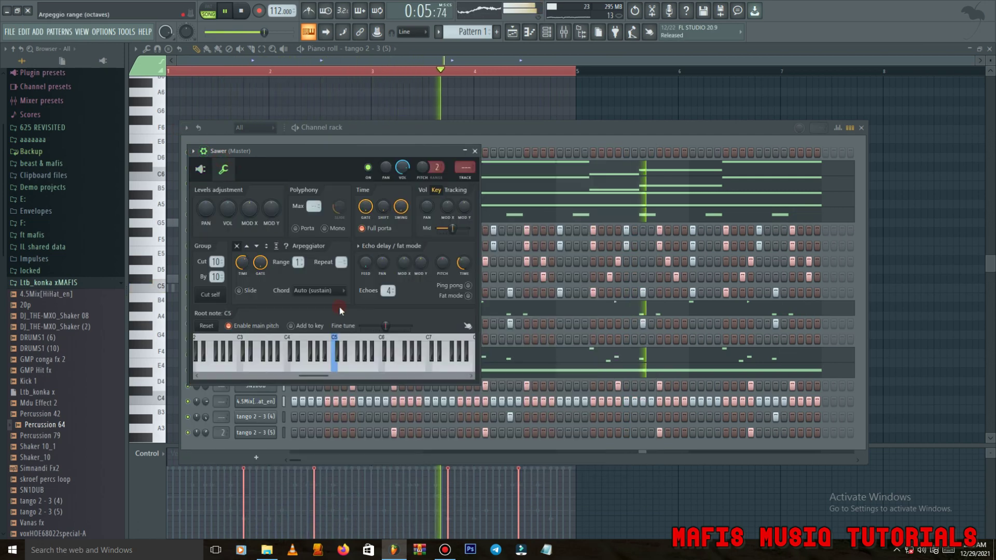
pyautogui.click(276, 448)
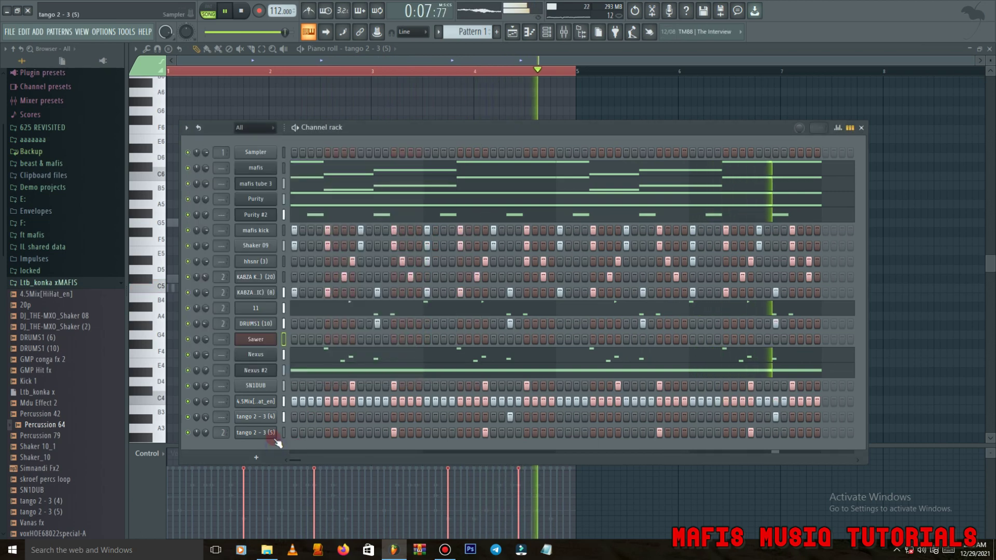
# - Place a two-step G5 note on step 3 of bar 1 in Sawer's piano roll
pyautogui.rightClick(273, 338)
pyautogui.click(290, 338)
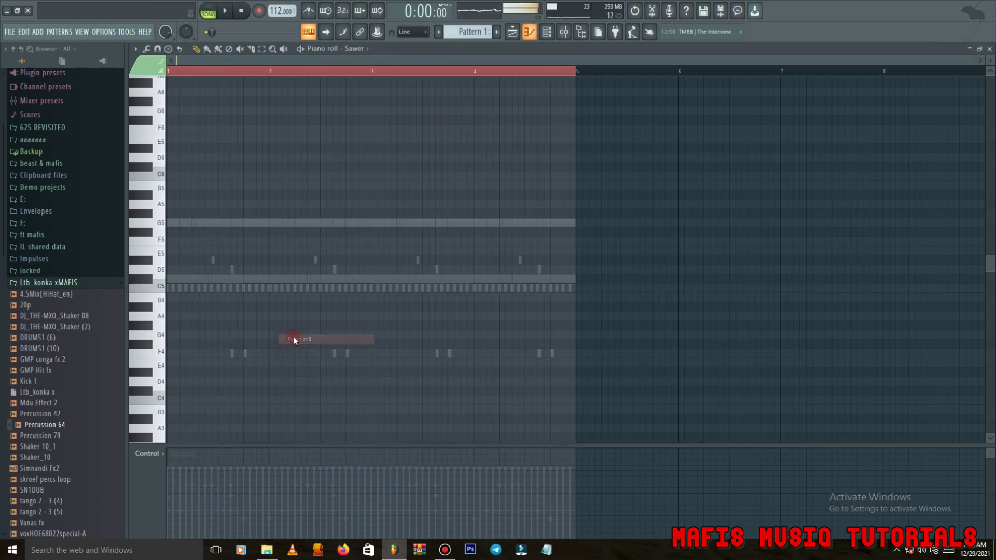
pyautogui.click(188, 223)
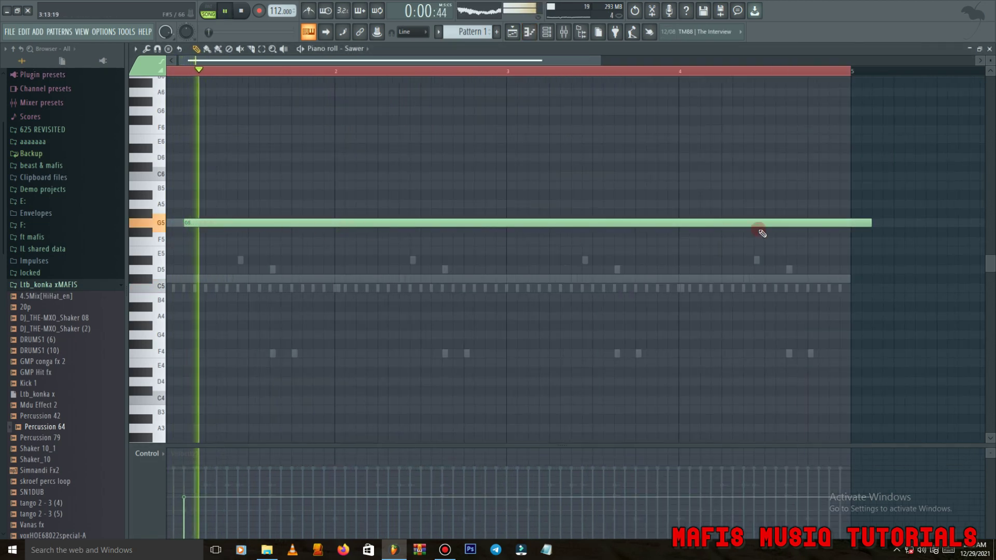
pyautogui.moveTo(870, 222); pyautogui.dragTo(214, 246)
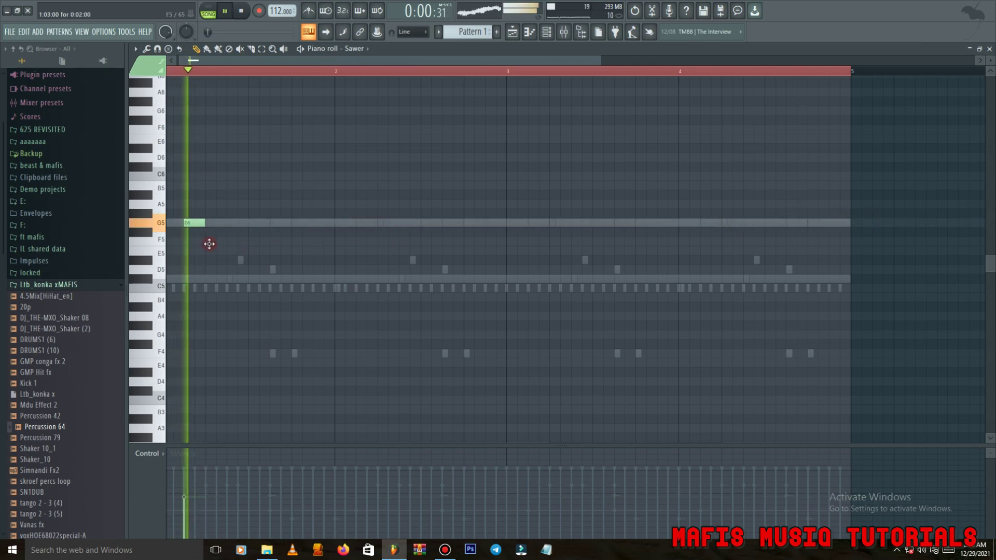
# - Complete Sawer's bar 1 phrase with D#5 on steps 7 and 8, C#5 on step 9 and a lengthened D5 on step 11
pyautogui.click(231, 260)
pyautogui.click(273, 269)
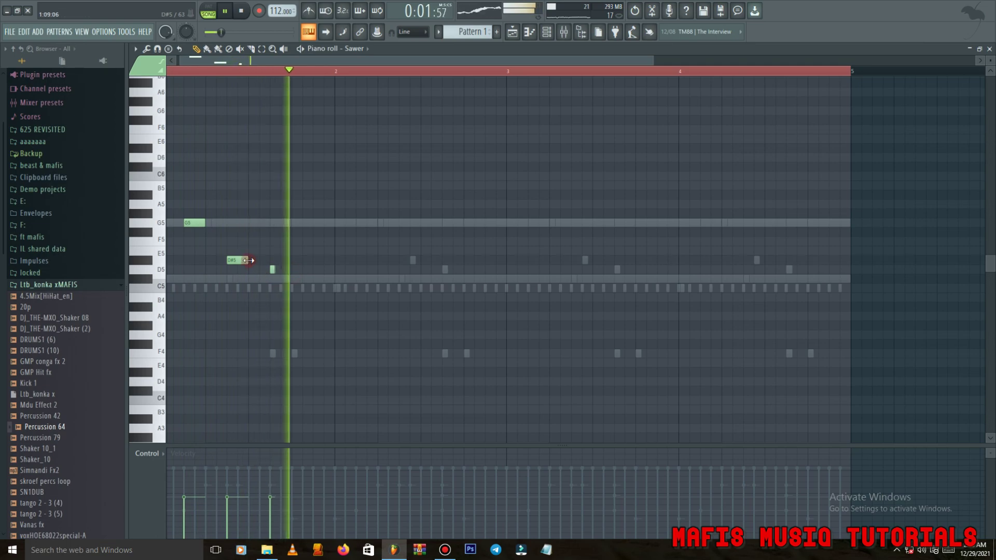
pyautogui.click(227, 260)
pyautogui.click(240, 260)
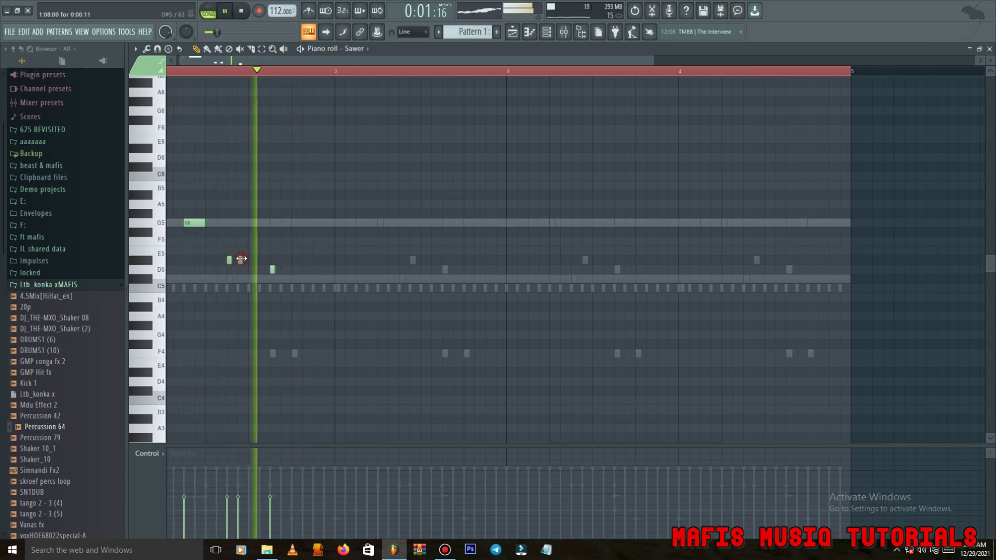
pyautogui.press('space')
pyautogui.click(250, 279)
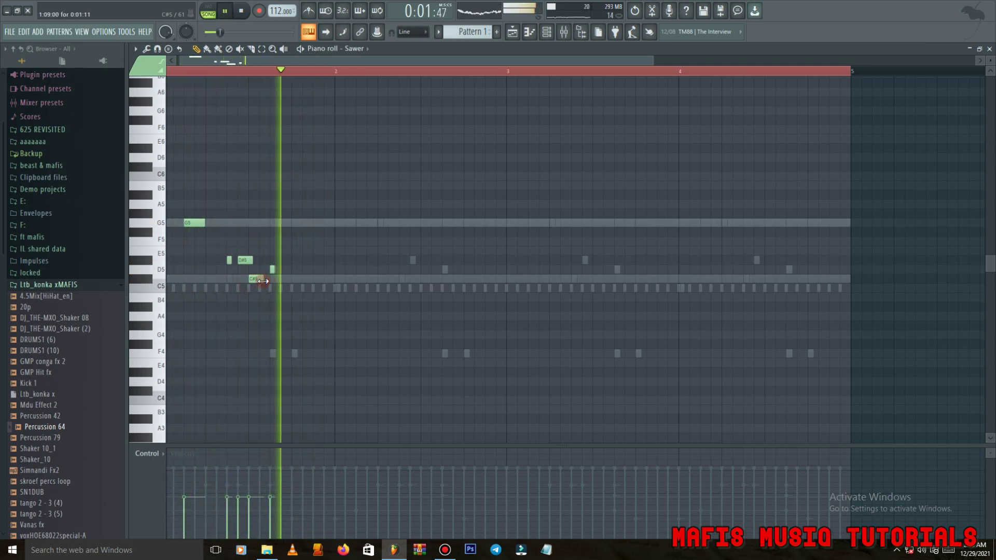
pyautogui.scroll(3, 253, 275)
pyautogui.press('space')
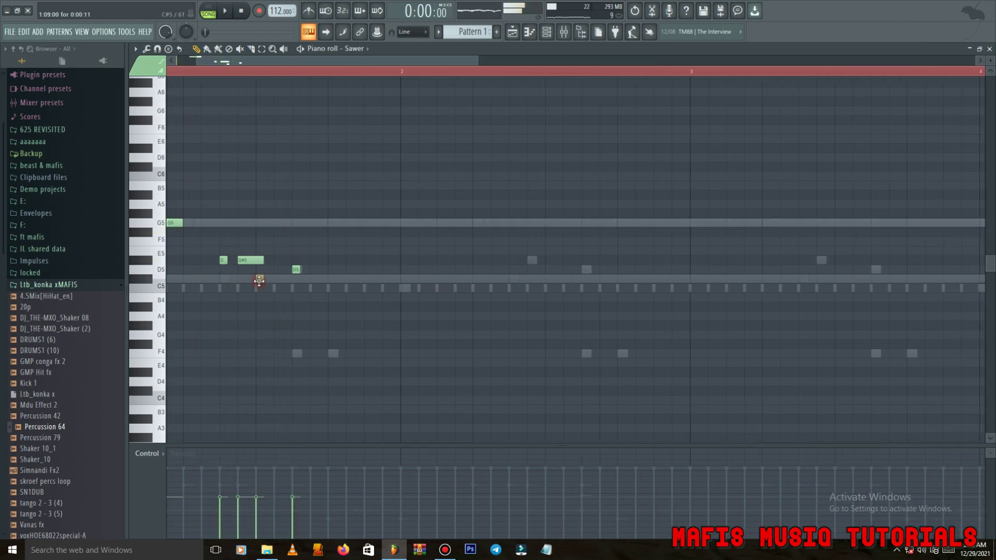
pyautogui.moveTo(299, 270); pyautogui.dragTo(318, 272)
# - Duplicate Sawer's bar 1 phrase into bars 2, 3 and 4
pyautogui.scroll(-4, 304, 263)
pyautogui.moveTo(500, 74); pyautogui.dragTo(274, 149)
pyautogui.hotkey('ctrl', 'b')
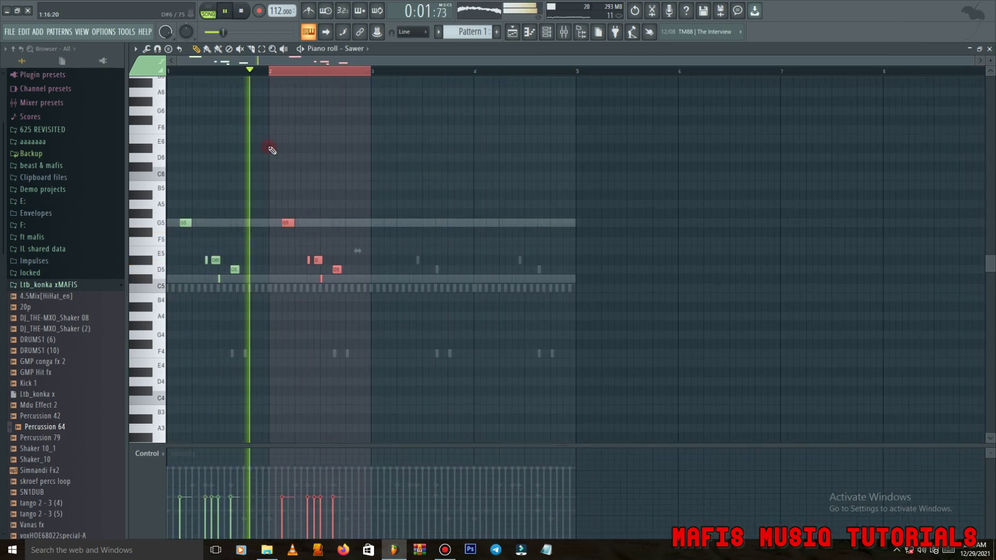
pyautogui.hotkey('ctrl', 'b')
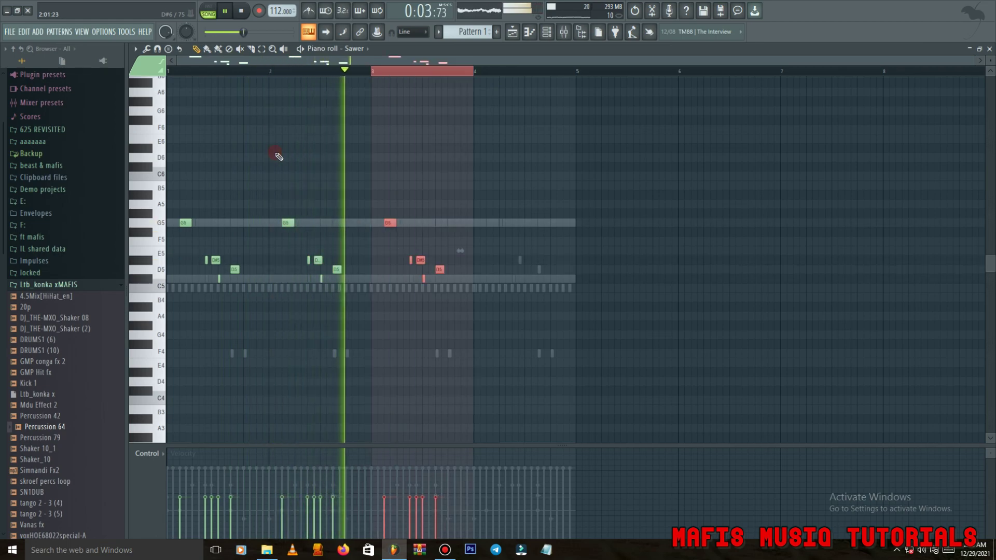
pyautogui.hotkey('ctrl', 'b')
# - Transpose all Sawer notes down one octave and raise their velocities to near maximum
pyautogui.hotkey('ctrl', 'a')
pyautogui.hotkey('ctrl', 'Down')
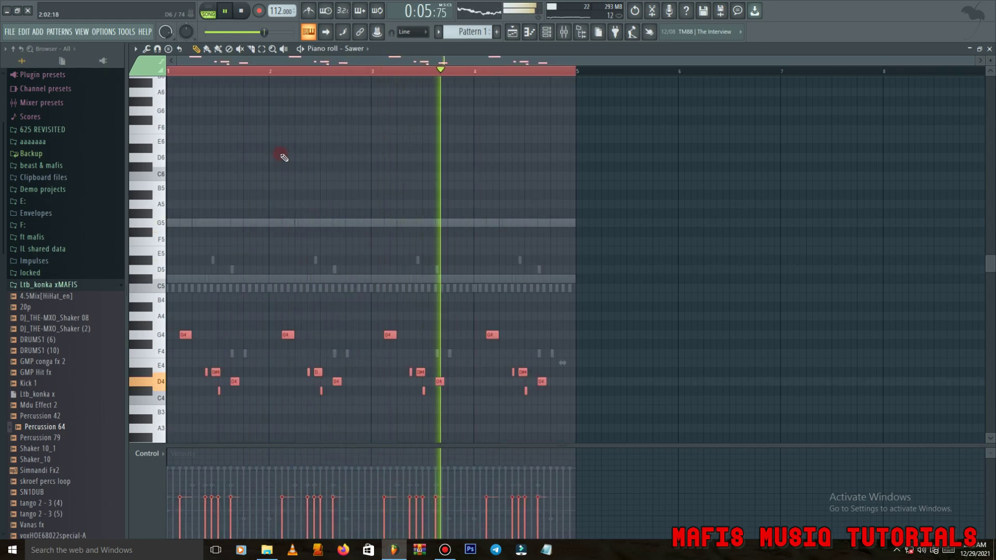
pyautogui.moveTo(176, 468); pyautogui.dragTo(550, 468)
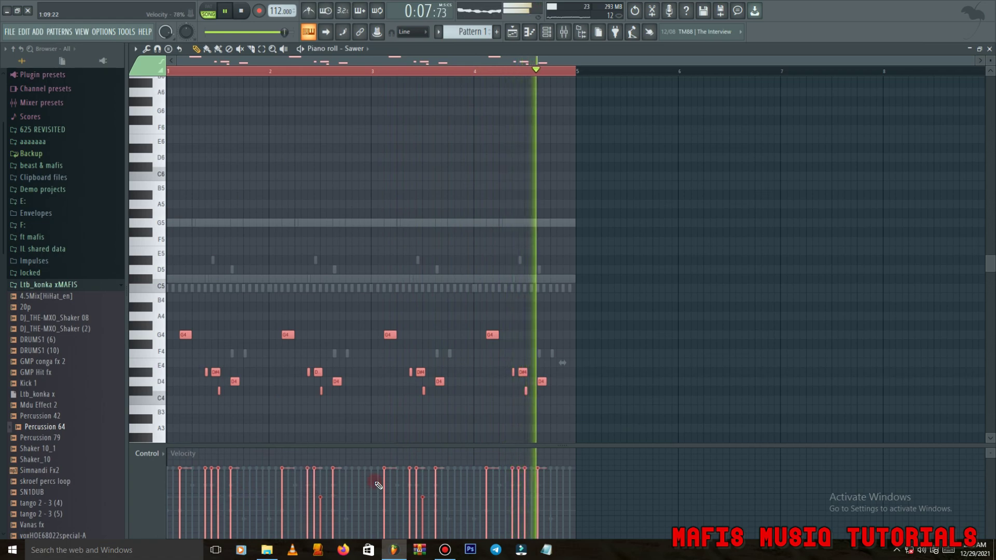
# - Insert a Sytrus channel above Sawer, load the Chasse preset from the Arp category and look at its channel settings
pyautogui.click(547, 31)
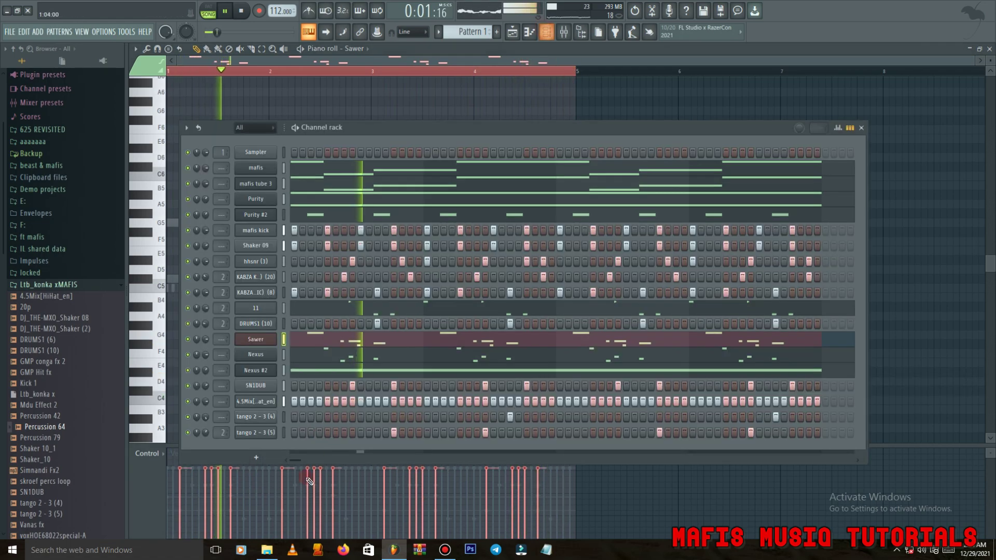
pyautogui.rightClick(258, 342)
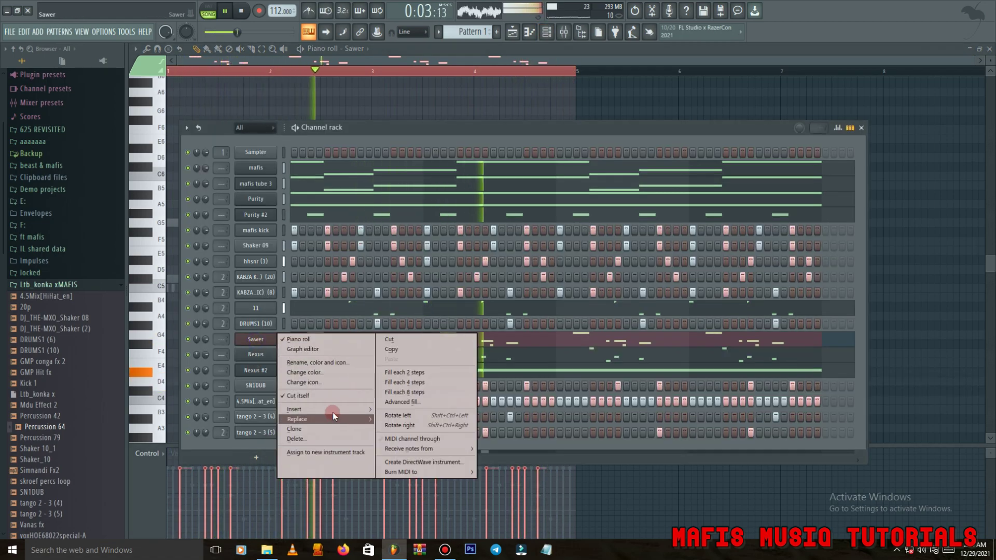
pyautogui.moveTo(332, 410)
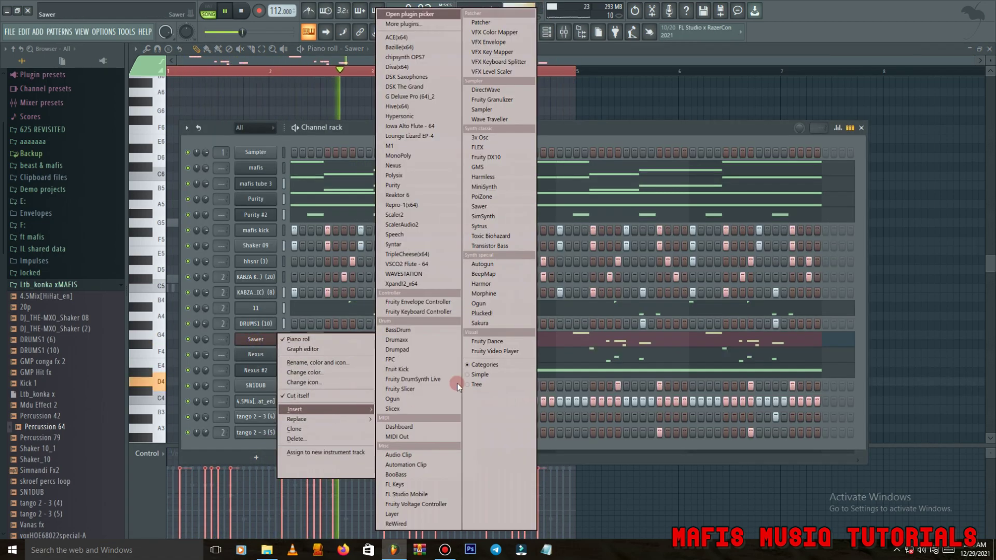
pyautogui.click(496, 227)
pyautogui.click(600, 166)
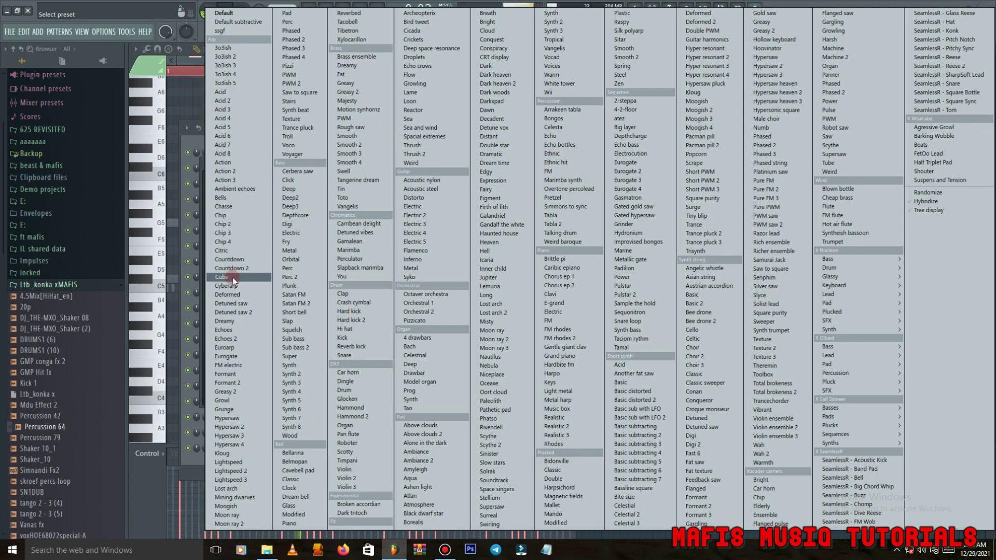
pyautogui.click(235, 210)
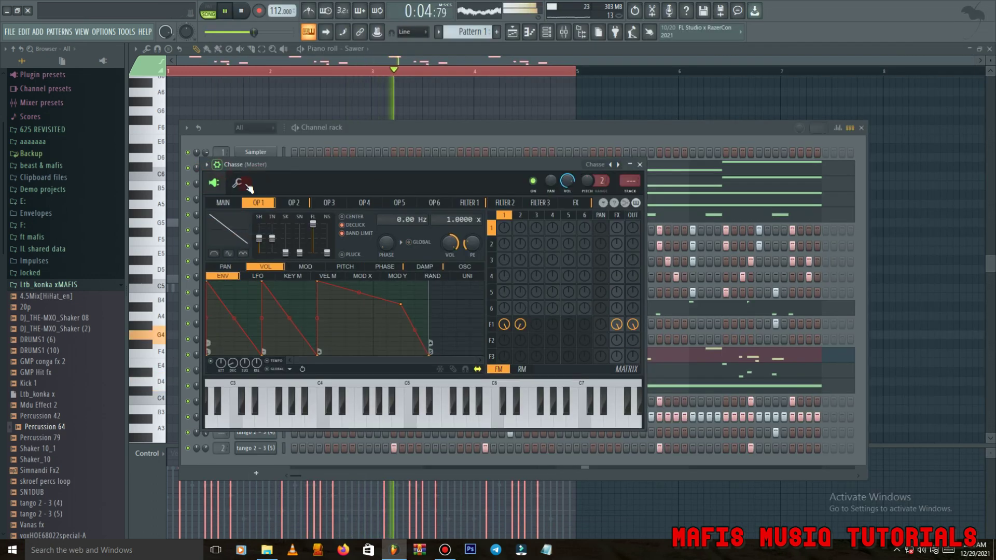
pyautogui.click(237, 183)
pyautogui.rightClick(360, 362)
pyautogui.click(285, 450)
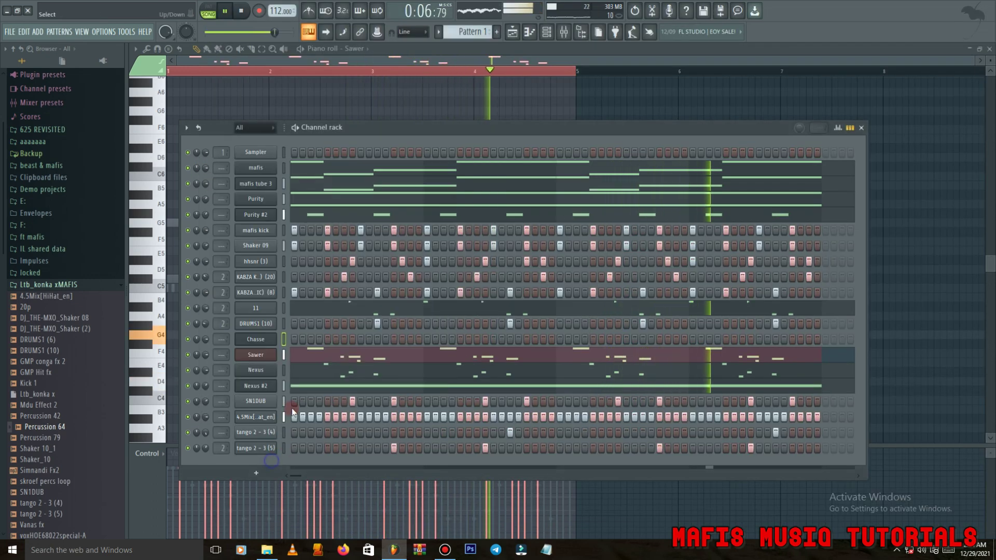
# - Copy the Purity #2 notes into the Chasse channel and open its piano roll
pyautogui.rightClick(279, 219)
pyautogui.click(229, 409)
pyautogui.press('space')
pyautogui.rightClick(273, 338)
pyautogui.click(374, 346)
pyautogui.press('space')
pyautogui.click(342, 344)
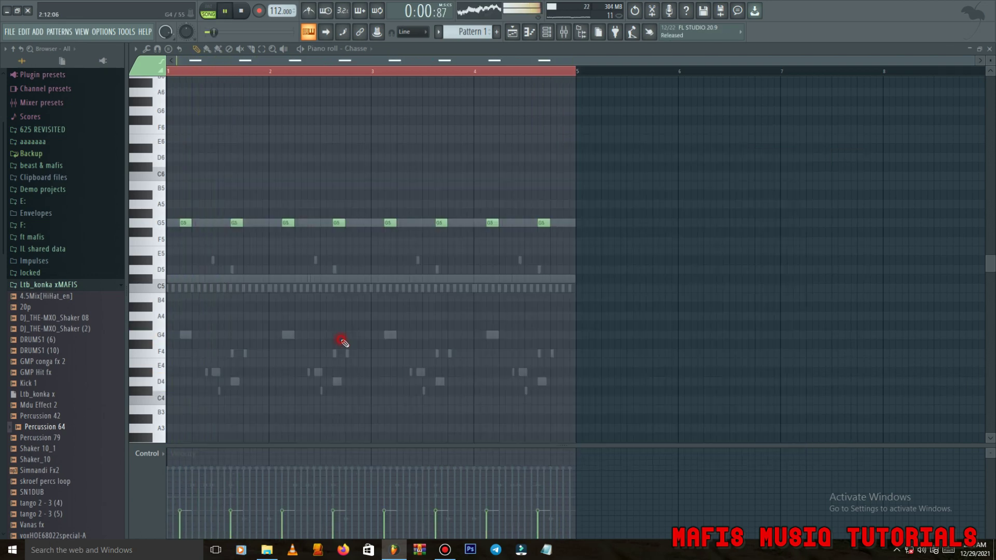
# - Duplicate the Chasse notes one beat over so G5 repeats every beat, and level all their velocities at a medium-high height
pyautogui.moveTo(179, 502); pyautogui.dragTo(656, 457)
pyautogui.hotkey('ctrl', 'a')
pyautogui.keyDown('shift'); pyautogui.moveTo(186, 226); pyautogui.dragTo(213, 229); pyautogui.keyUp('shift')
pyautogui.hotkey('ctrl', 'a')
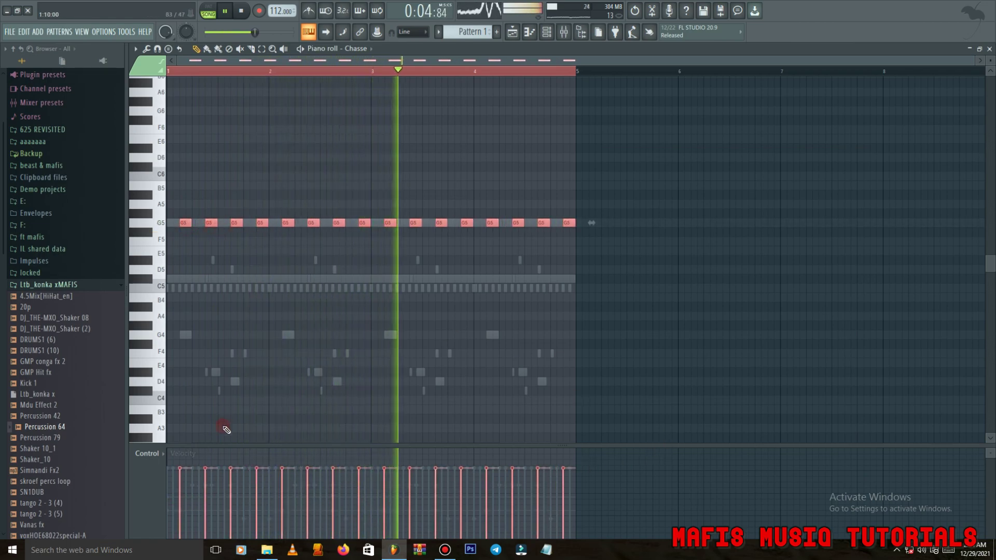
pyautogui.moveTo(181, 493); pyautogui.dragTo(655, 488)
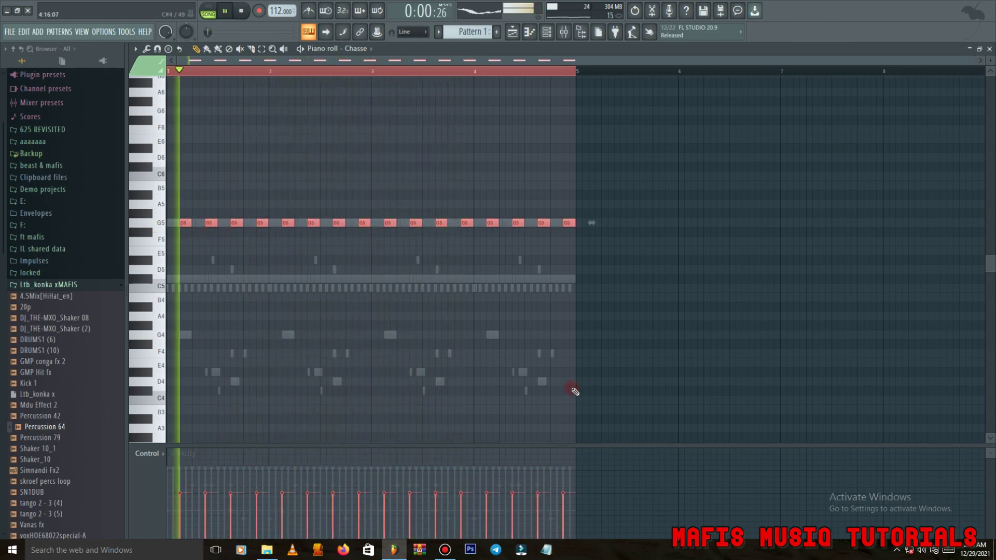
# - Try the Chasse notes an octave higher at G6, settling on G4
pyautogui.hotkey('ctrl', 'Up')
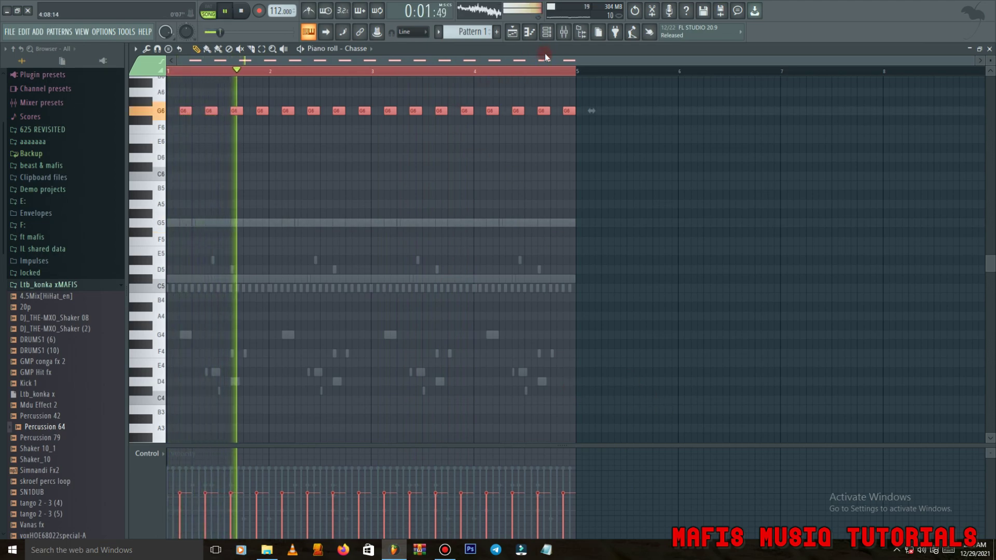
pyautogui.keyDown('ctrl'); pyautogui.click(454, 177); pyautogui.keyUp('ctrl')
pyautogui.hotkey('ctrl', 'Down')
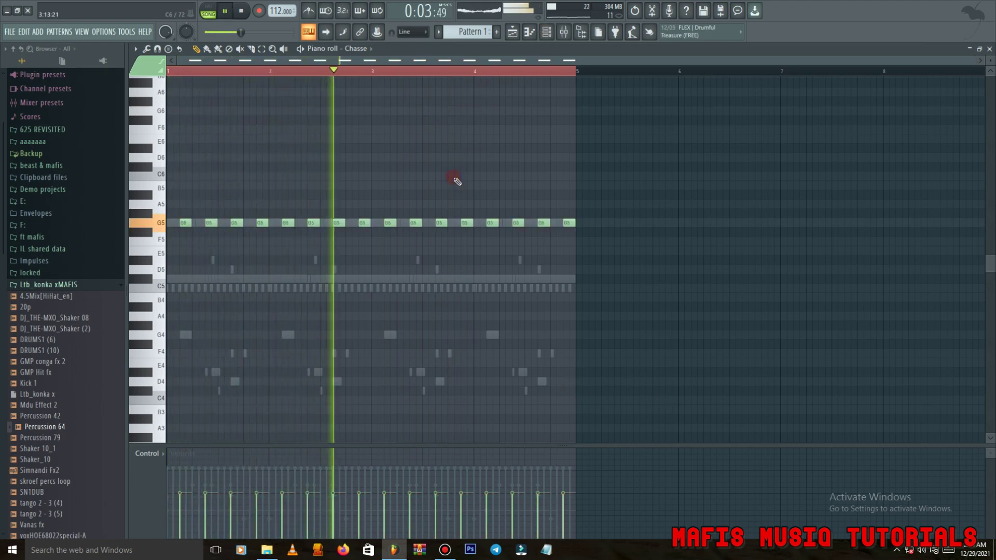
pyautogui.hotkey('ctrl', 'Down')
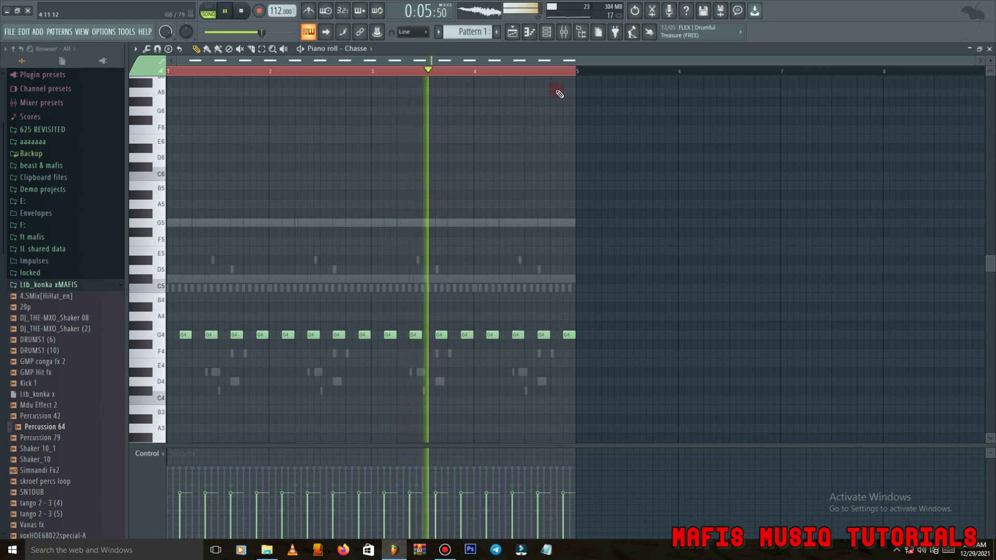
# - Browse the sample folders, checking mafis musiq christmas sample pack and the friday, 27 and 2 subfolders of aaaaaaa for samples
pyautogui.press('F6')
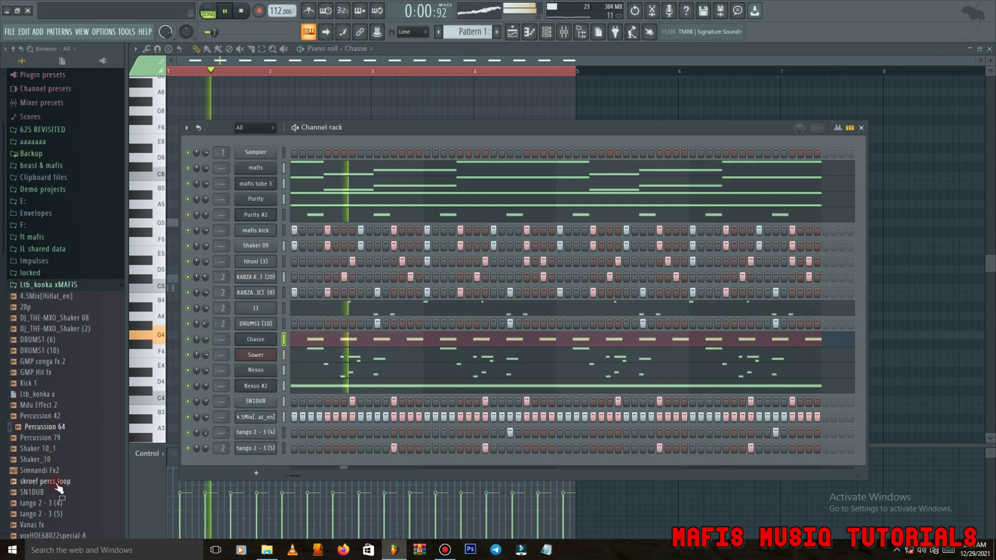
pyautogui.scroll(-5, 59, 487)
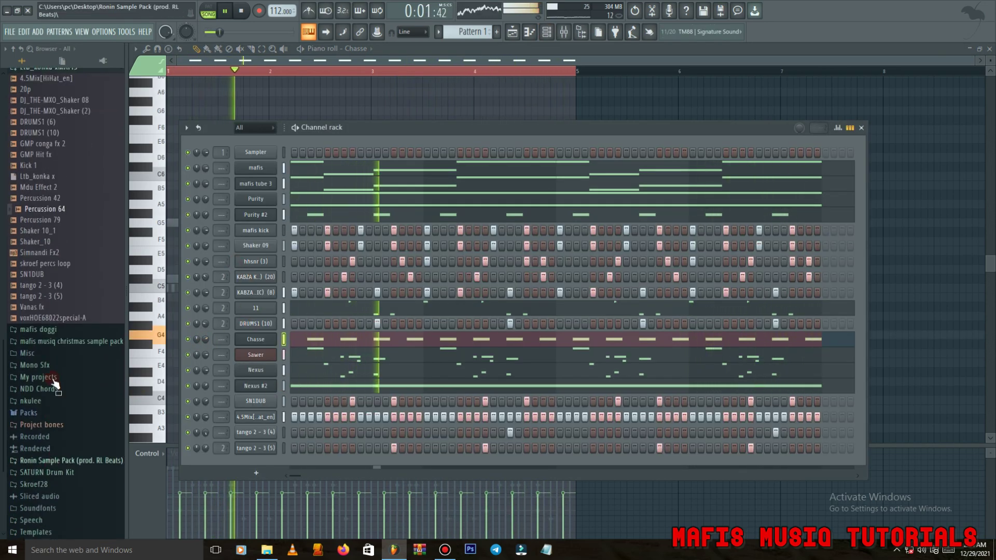
pyautogui.click(53, 340)
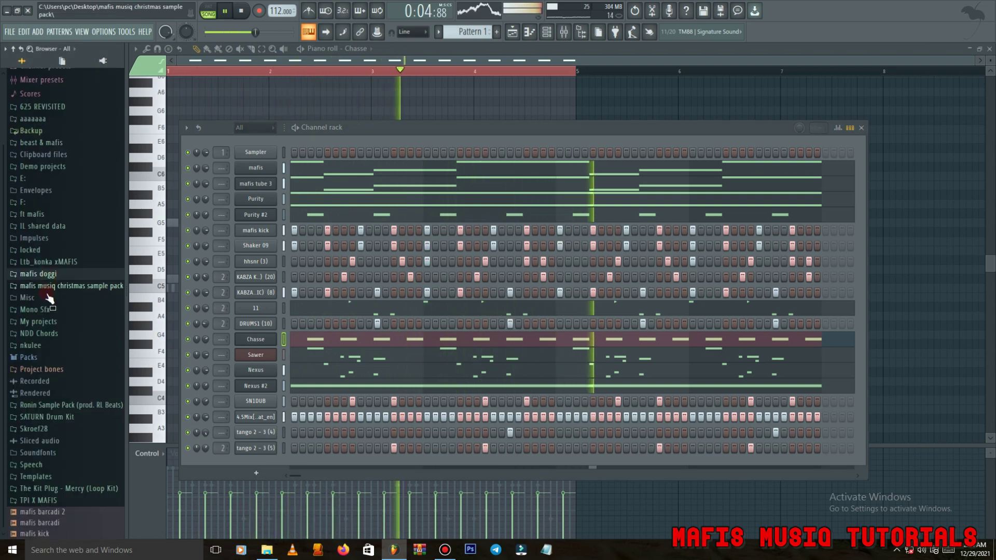
pyautogui.scroll(2, 49, 297)
pyautogui.click(50, 184)
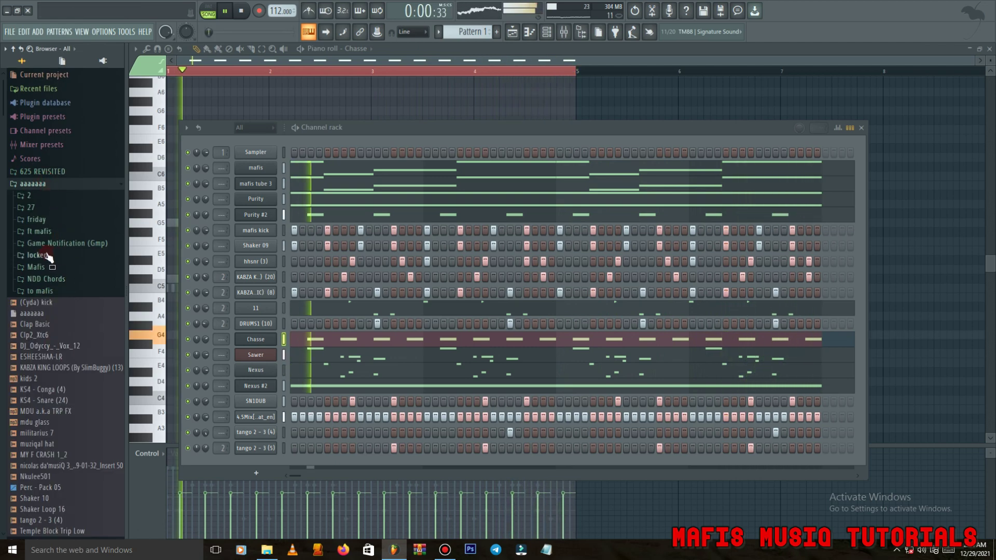
pyautogui.click(39, 222)
pyautogui.click(39, 220)
pyautogui.click(37, 209)
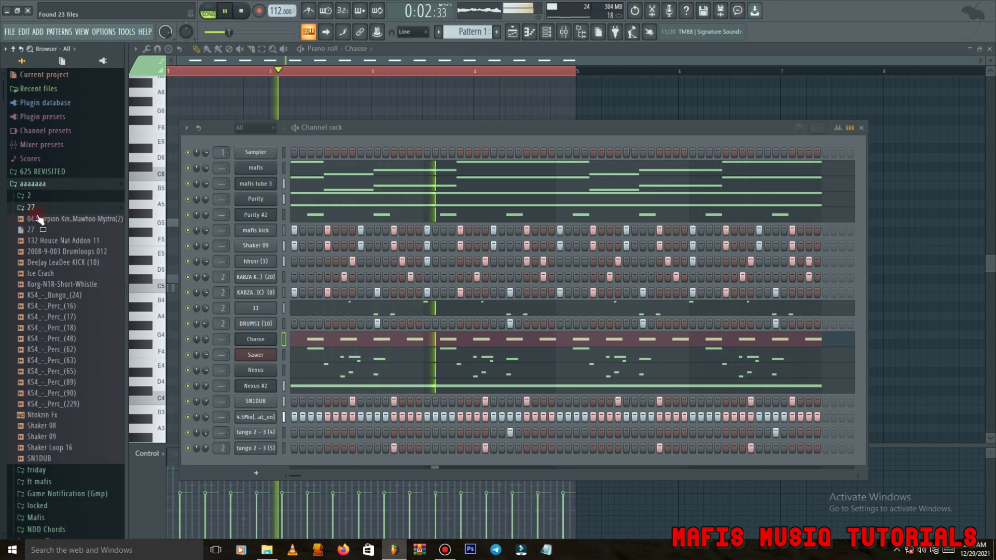
pyautogui.click(34, 208)
pyautogui.click(31, 196)
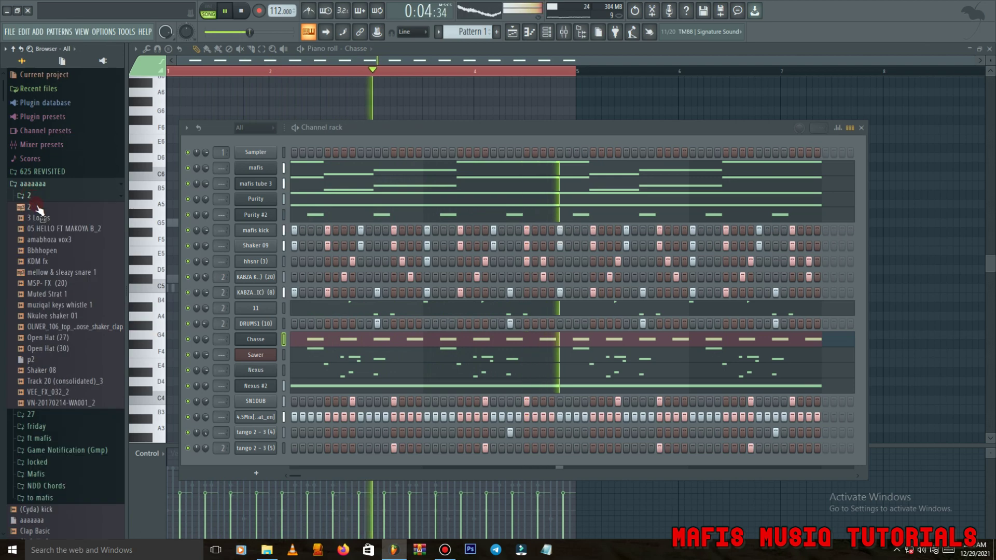
pyautogui.click(35, 197)
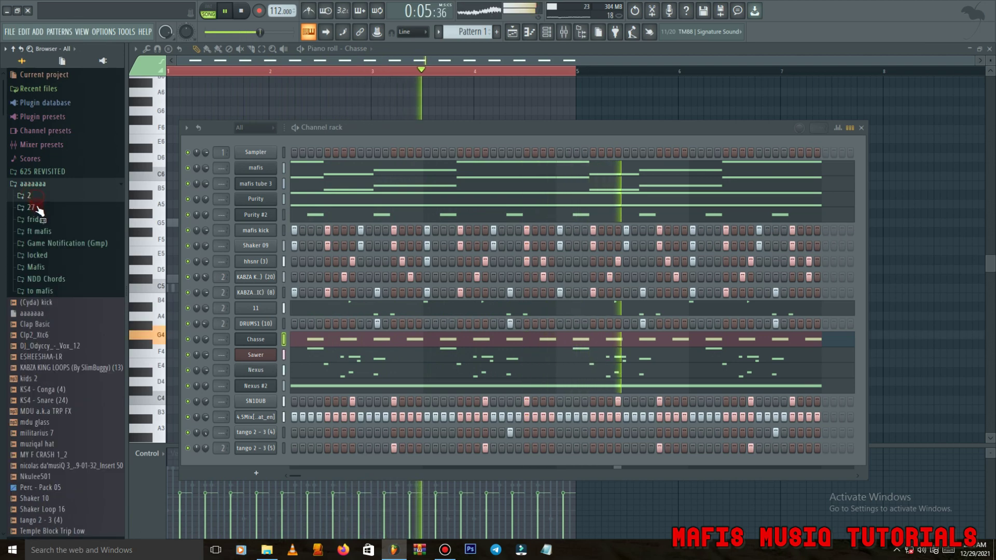
# - Check the NDD Chords, Mafis, locked and Game Notification (Gmp) subfolders for a usable sample
pyautogui.click(55, 280)
pyautogui.click(54, 281)
pyautogui.click(43, 268)
pyautogui.click(44, 268)
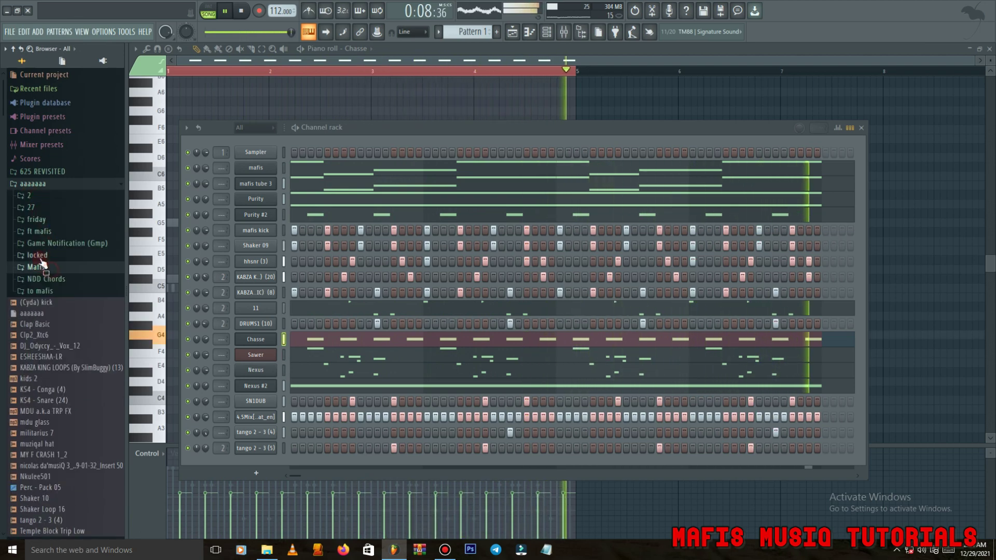
pyautogui.click(48, 258)
pyautogui.click(38, 256)
pyautogui.click(47, 243)
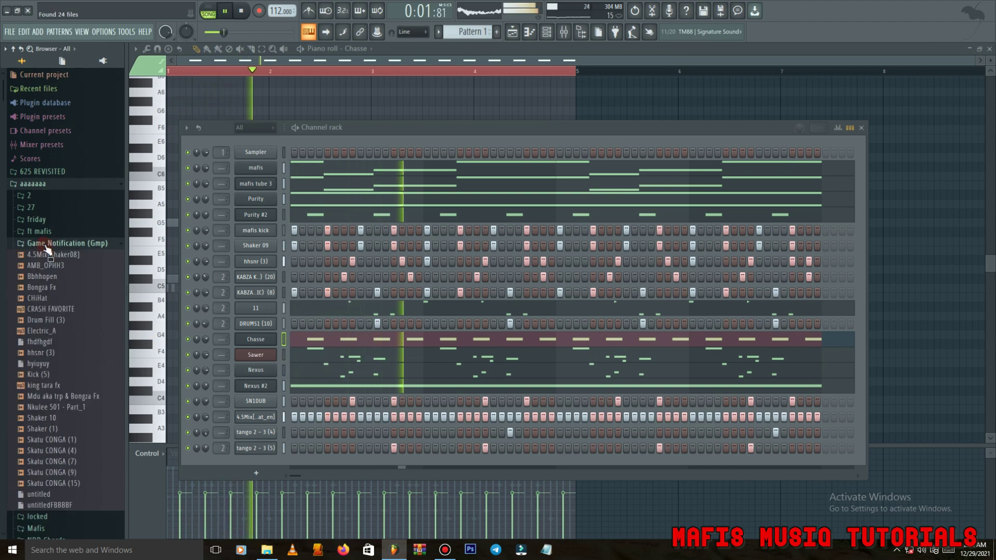
# - Place the Ice Crash sample from folder 27 on playlist Track 2 at bar 1 and select the Pattern 1 clip
pyautogui.click(31, 207)
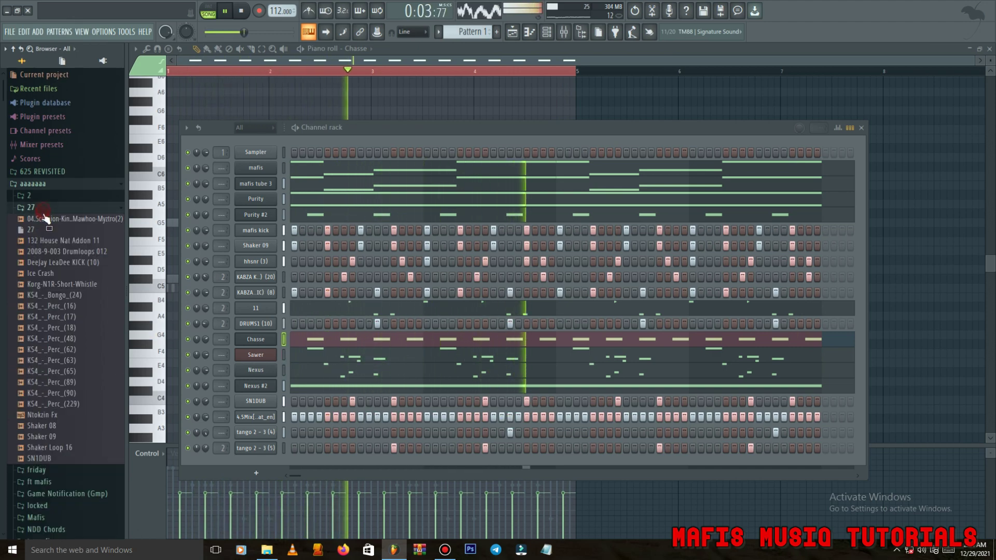
pyautogui.moveTo(57, 240); pyautogui.dragTo(268, 215)
pyautogui.click(513, 33)
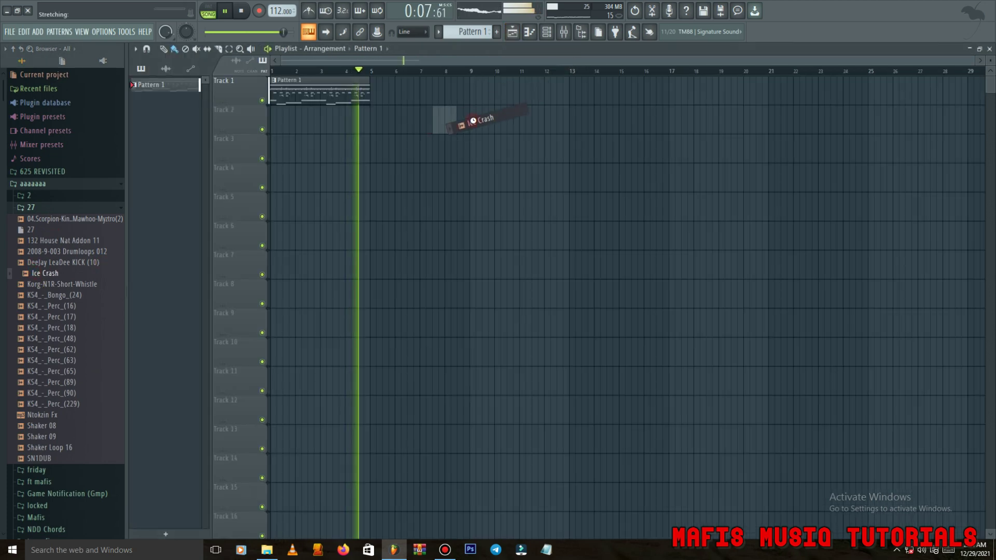
pyautogui.moveTo(483, 120); pyautogui.dragTo(310, 113)
pyautogui.keyDown('ctrl'); pyautogui.click(311, 93); pyautogui.keyUp('ctrl')
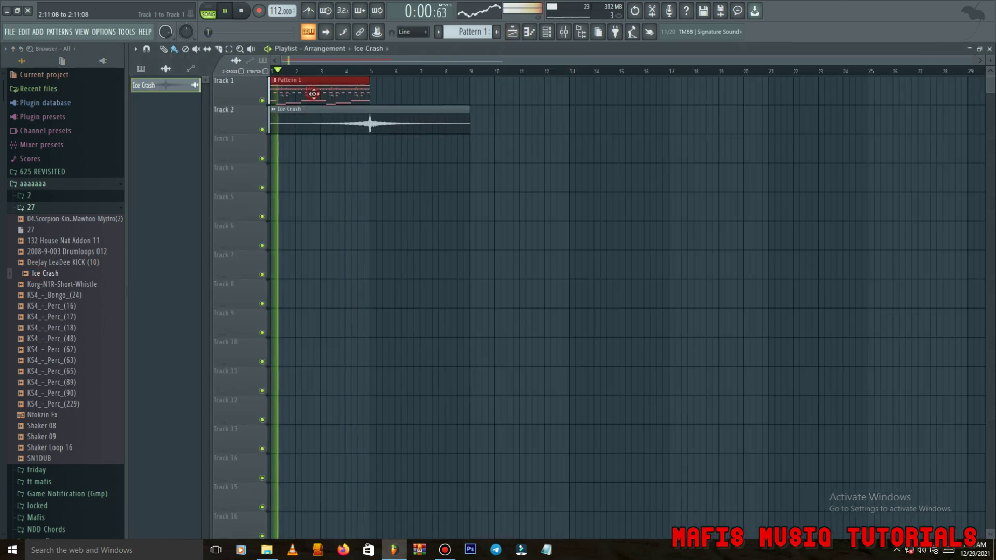
# - Duplicate the Pattern 1 clip to bar 5 on Track 1 and play it against the Ice Crash sample
pyautogui.hotkey('ctrl', 'b')
pyautogui.click(361, 71)
pyautogui.doubleClick(391, 129)
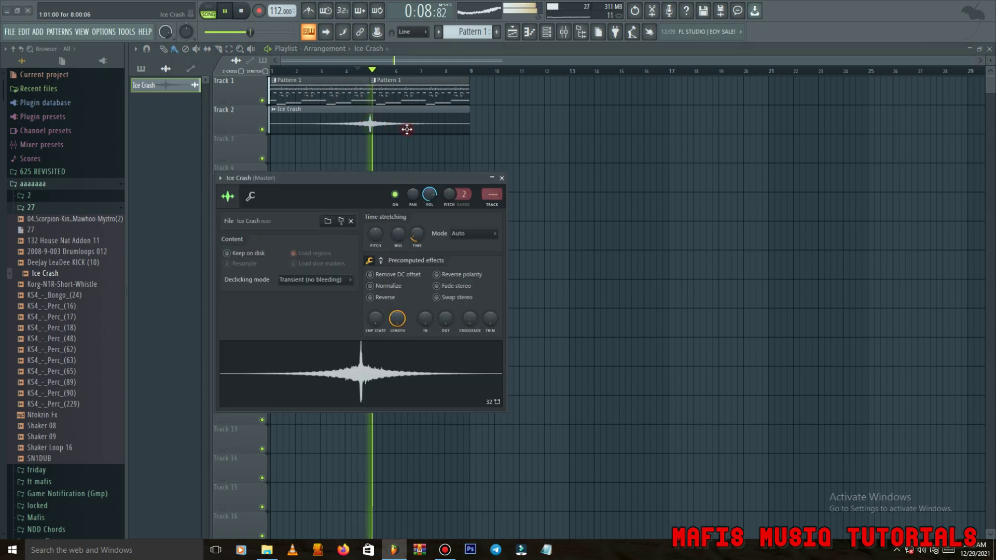
pyautogui.rightClick(435, 156)
pyautogui.click(400, 98)
pyautogui.press('space')
pyautogui.press('space')
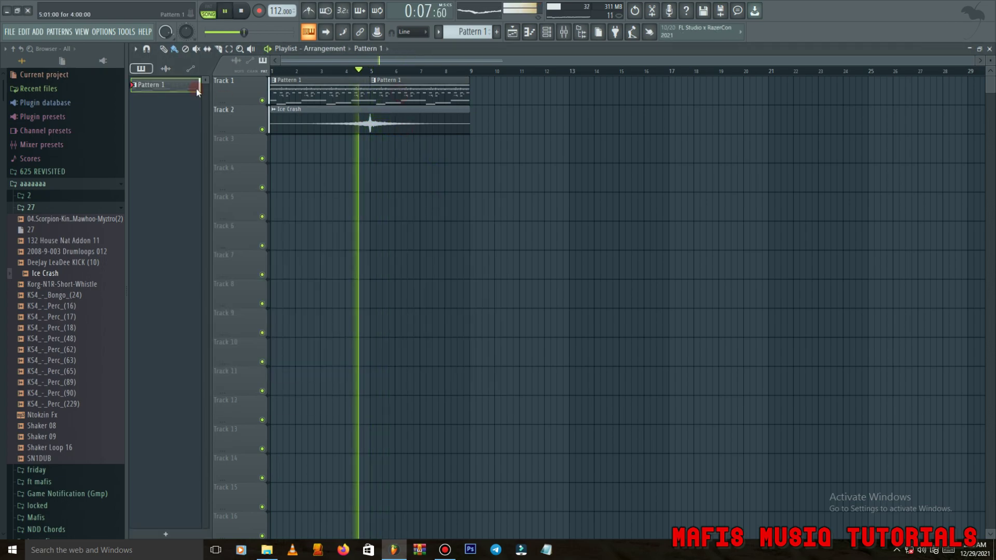
# - Split Pattern 1 by channel and set up the mafis pattern clips on Track 1 from bar 1
pyautogui.rightClick(163, 85)
pyautogui.click(200, 253)
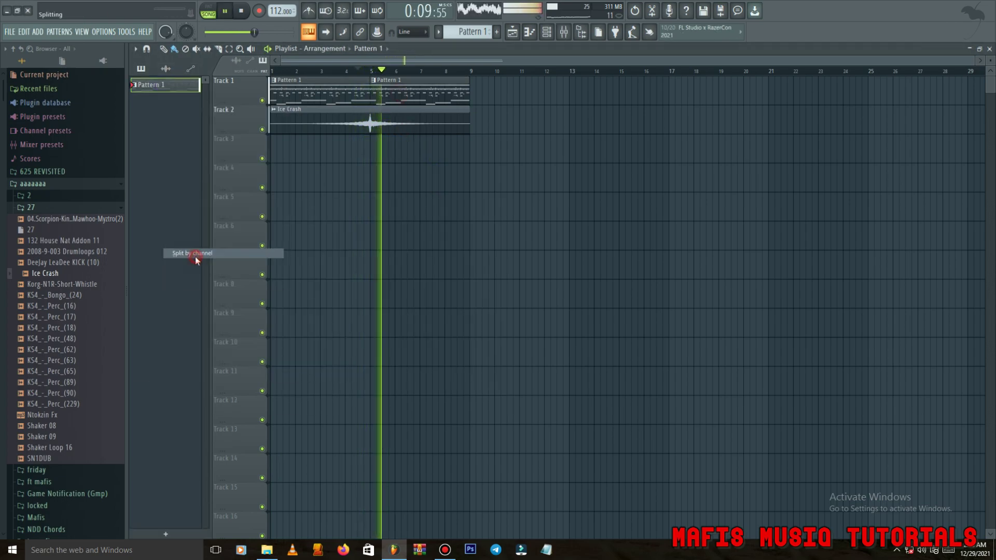
pyautogui.rightClick(420, 89)
pyautogui.rightClick(316, 86)
pyautogui.press('space')
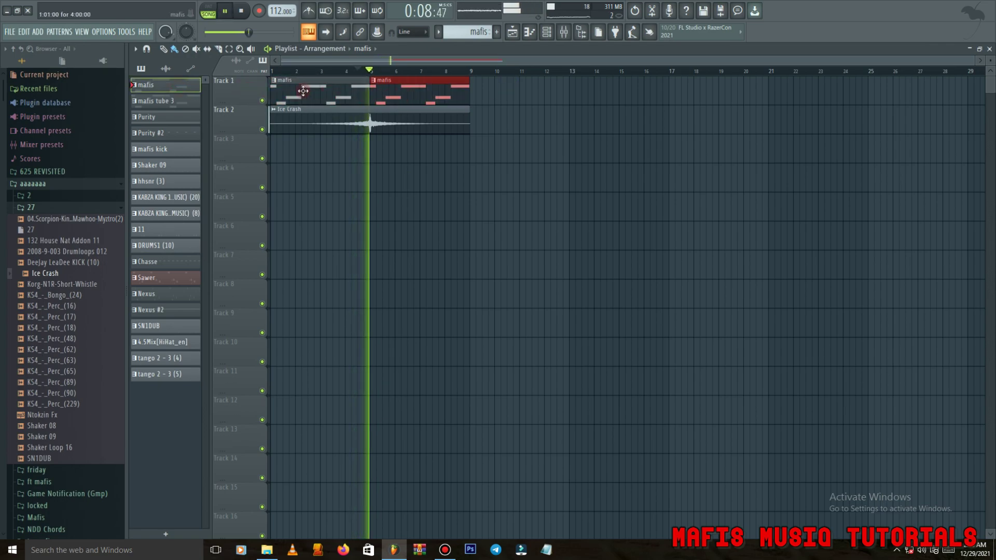
# - Place the mafis tube 3 pattern at bar 1 on Track 3 and repeat the drum clips on Tracks 4 to 11 through bar 16
pyautogui.click(269, 138)
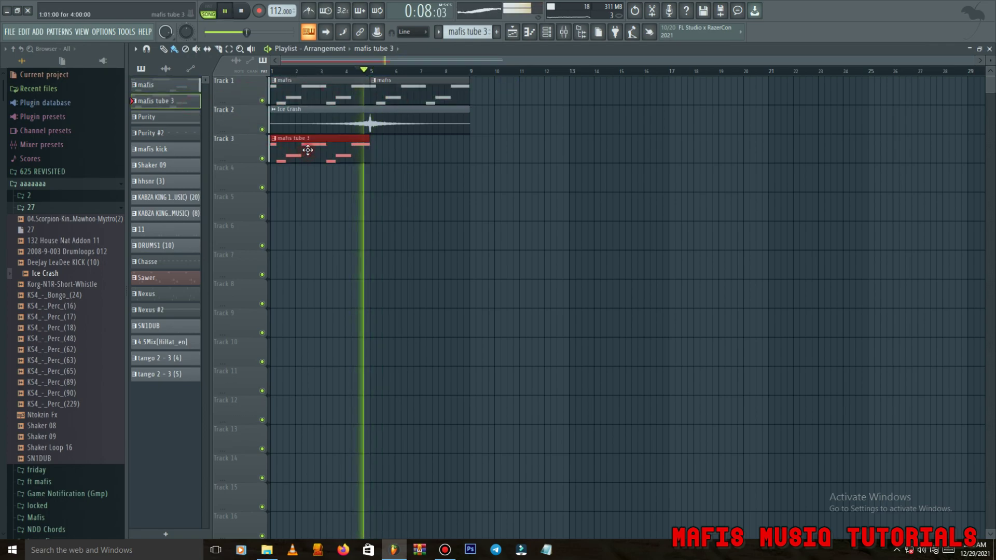
pyautogui.hotkey('ctrl', 'b')
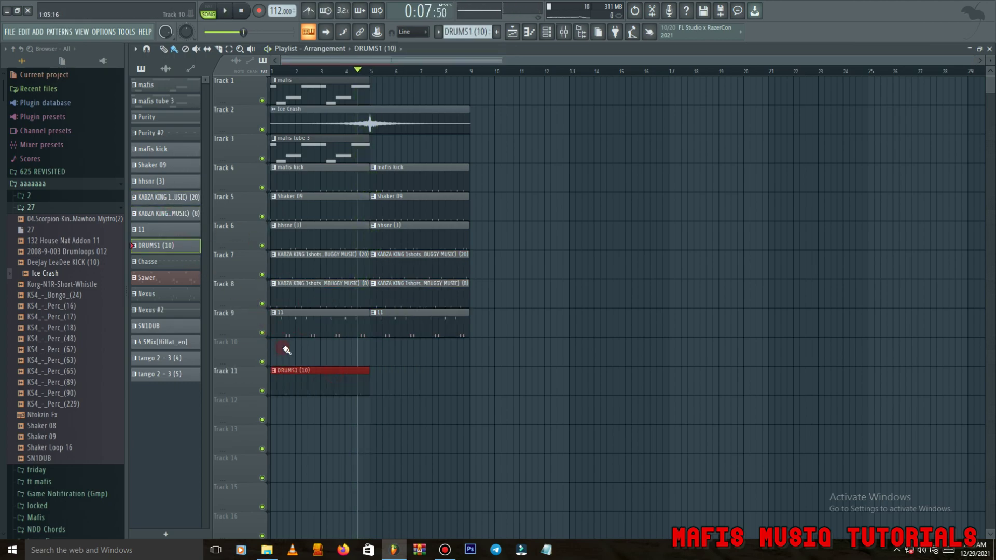
pyautogui.moveTo(296, 392); pyautogui.dragTo(508, 162)
pyautogui.hotkey('ctrl', 'b')
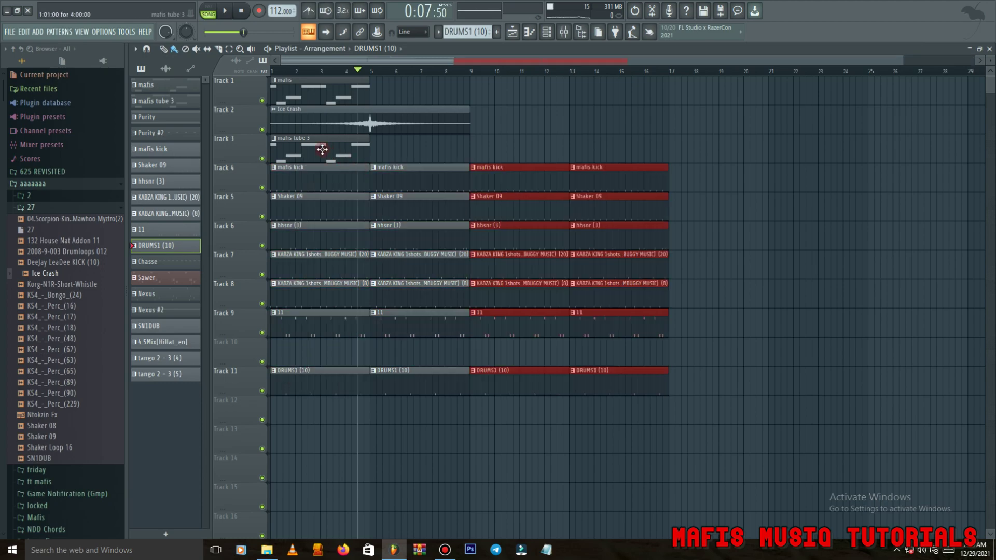
# - Repeat the mafis and mafis tube 3 clips through bar 12 and move the Ice Crash clip to bar 5
pyautogui.keyDown('ctrl'); pyautogui.click(322, 150); pyautogui.keyUp('ctrl')
pyautogui.hotkey('ctrl', 'b')
pyautogui.moveTo(355, 116); pyautogui.dragTo(464, 121)
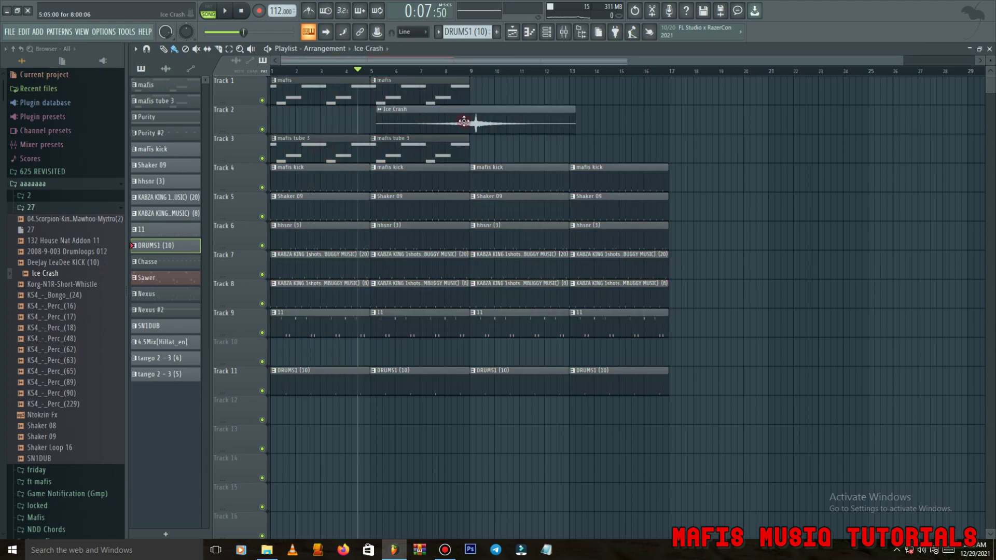
pyautogui.keyDown('ctrl'); pyautogui.click(426, 97); pyautogui.keyUp('ctrl')
pyautogui.hotkey('ctrl', 'b')
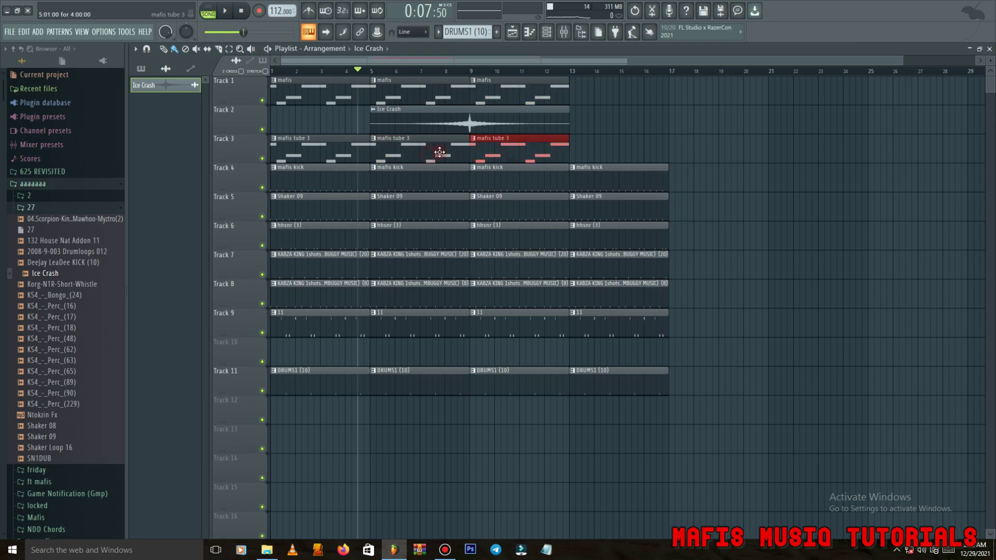
pyautogui.press('space')
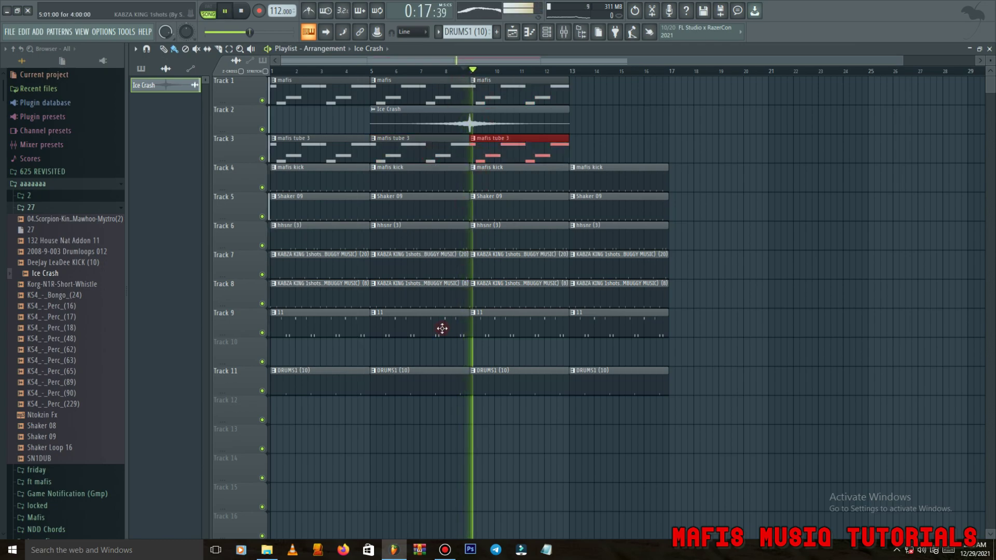
# - Place the Chasse pattern on Track 12 and repeat it across bars 1 to 16
pyautogui.scroll(-1, 451, 314)
pyautogui.click(141, 68)
pyautogui.click(166, 262)
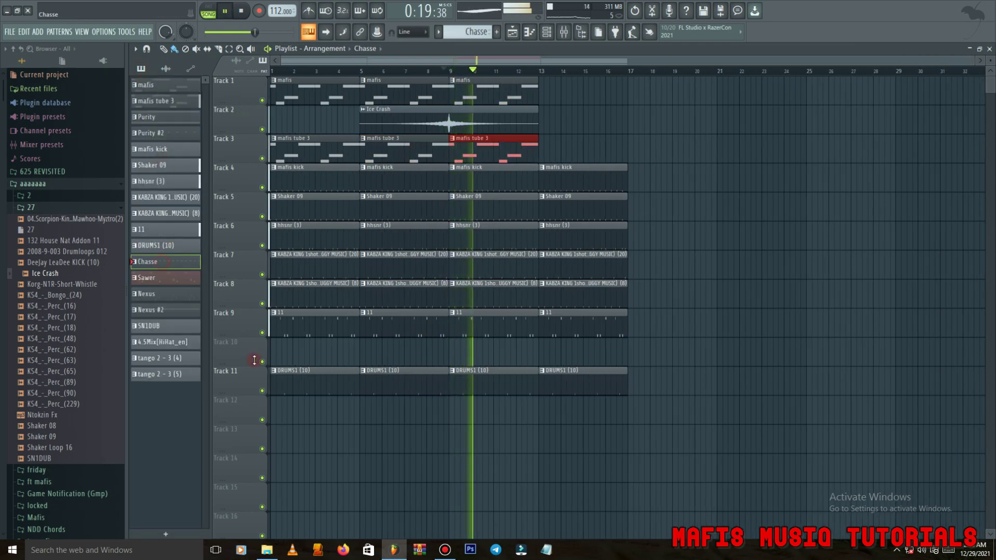
pyautogui.scroll(-3, 259, 337)
pyautogui.click(291, 320)
pyautogui.moveTo(321, 324); pyautogui.dragTo(299, 324)
pyautogui.hotkey('ctrl', 'b')
pyautogui.hotkey('ctrl', 'b')
pyautogui.hotkey('ctrl', 'b')
pyautogui.doubleClick(472, 328)
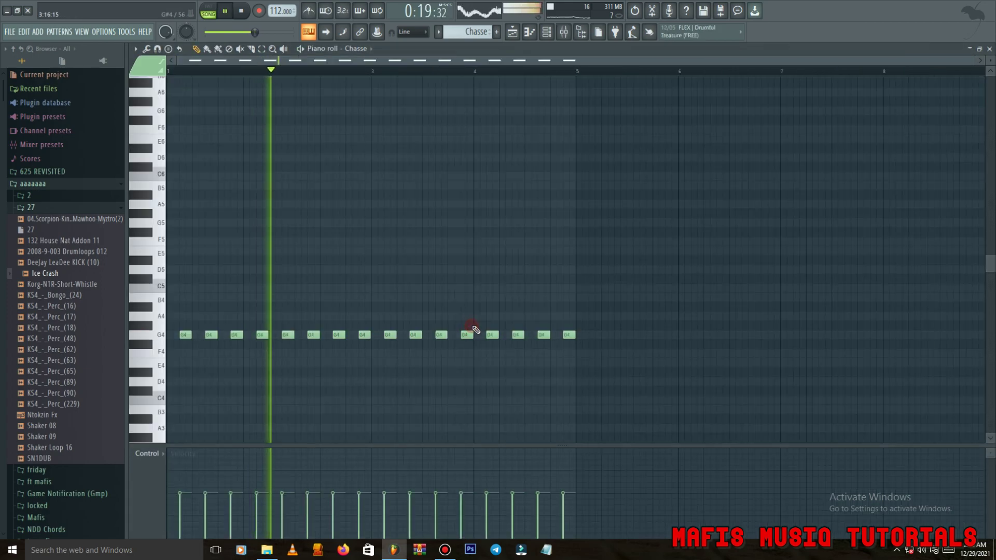
pyautogui.click(513, 33)
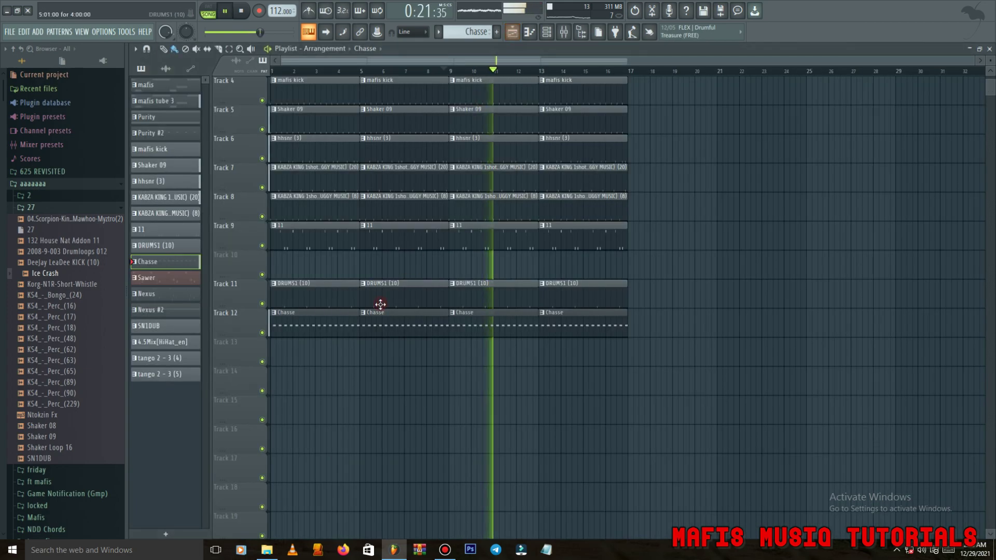
# - Place the Sawer pattern on Track 13 and repeat it across bars 1 to 16
pyautogui.click(188, 282)
pyautogui.click(276, 346)
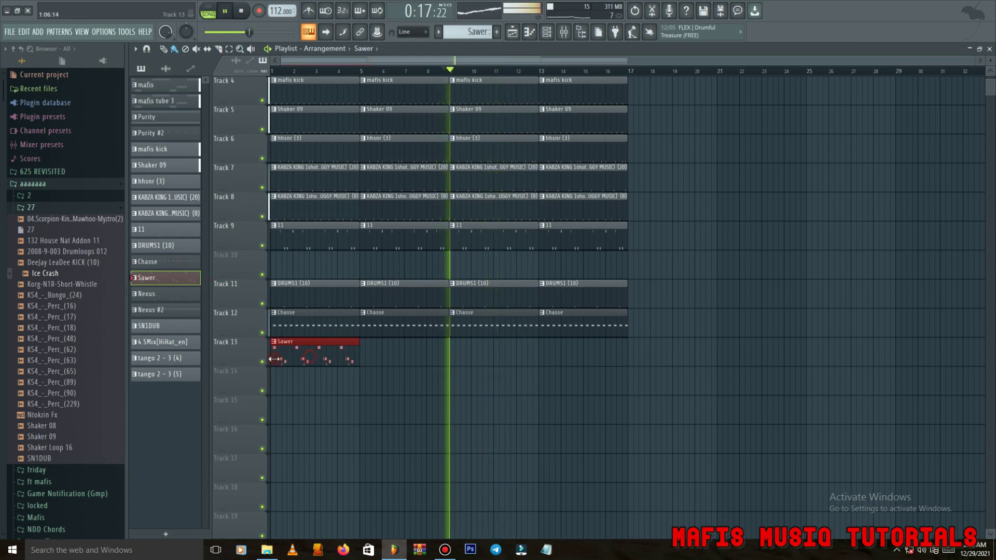
pyautogui.hotkey('ctrl', 'b')
pyautogui.hotkey('ctrl', 'b')
# - Place the Nexus pattern on Track 14 from bar 1, keeping it only in bars 1 to 8
pyautogui.click(301, 382)
pyautogui.hotkey('ctrl', 'b')
pyautogui.hotkey('ctrl', 'b')
pyautogui.hotkey('ctrl', 'b')
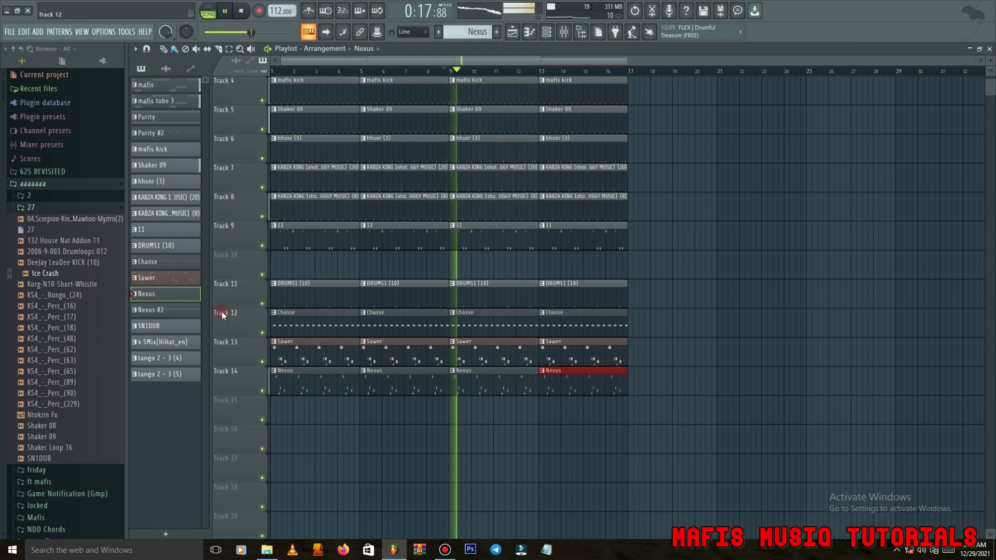
pyautogui.rightClick(458, 375)
pyautogui.rightClick(607, 394)
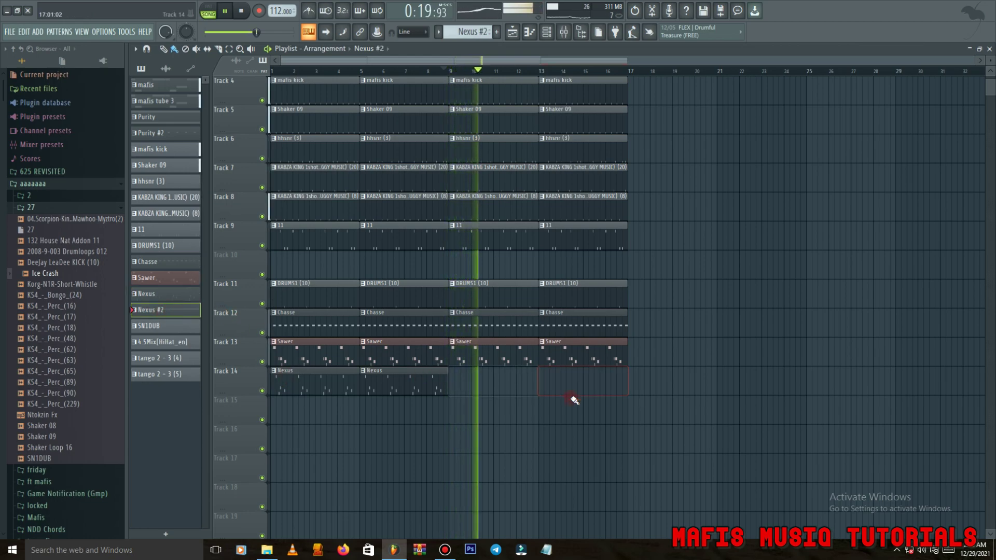
# - Place the Nexus #2 pattern on Track 15 at bar 9 and repeat it through bar 16
pyautogui.click(445, 411)
pyautogui.press('space')
pyautogui.hotkey('ctrl', 'b')
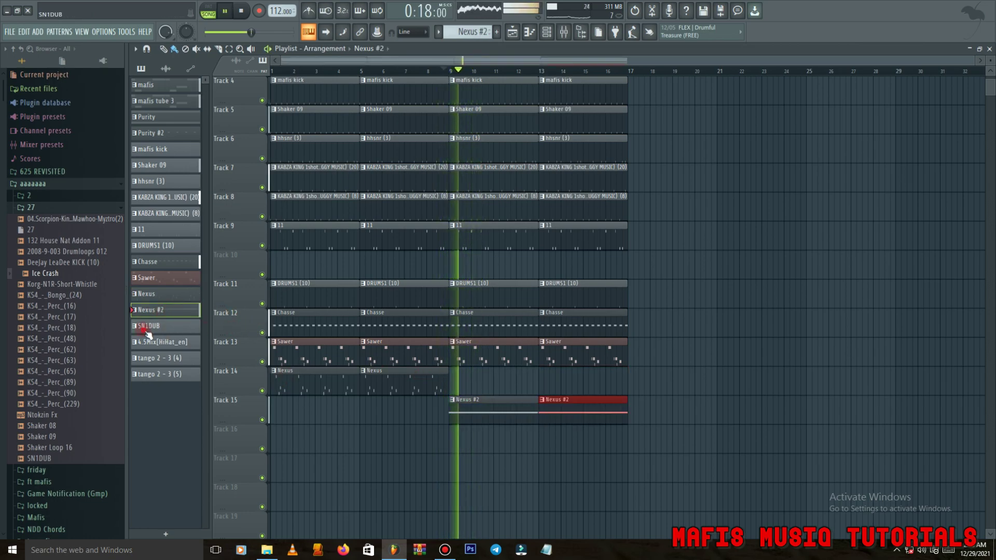
# - Fill bars 9 to 16 with SN1DUB on Track 16 and 4.5Mix[HiHat_en] on Track 17
pyautogui.click(451, 444)
pyautogui.hotkey('ctrl', 'b')
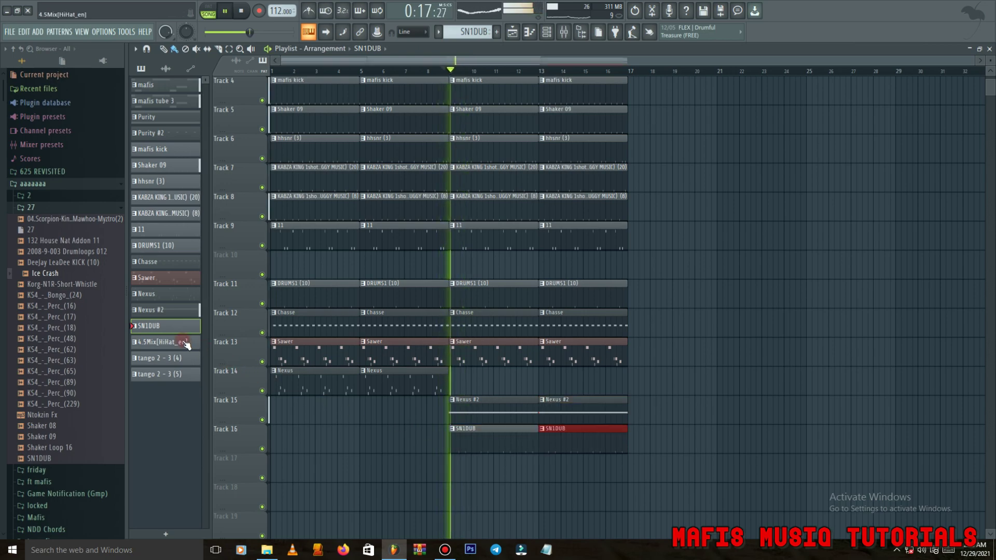
pyautogui.click(452, 472)
pyautogui.hotkey('ctrl', 'b')
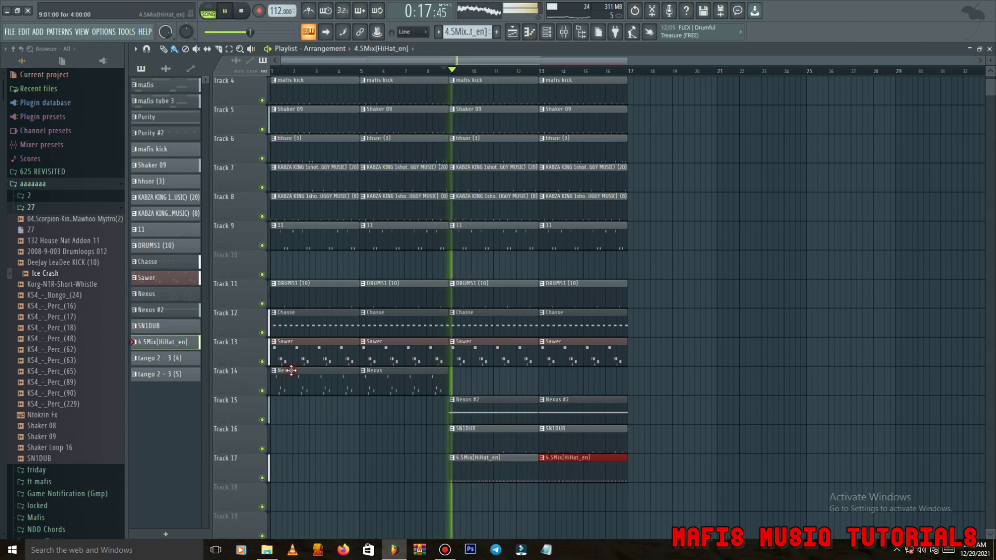
# - Fill bars 9 to 16 with tango 2 - 3 (4) on Track 18 and tango 2 - 3 (5) on Track 19
pyautogui.click(451, 498)
pyautogui.hotkey('ctrl', 'b')
pyautogui.scroll(-4, 254, 399)
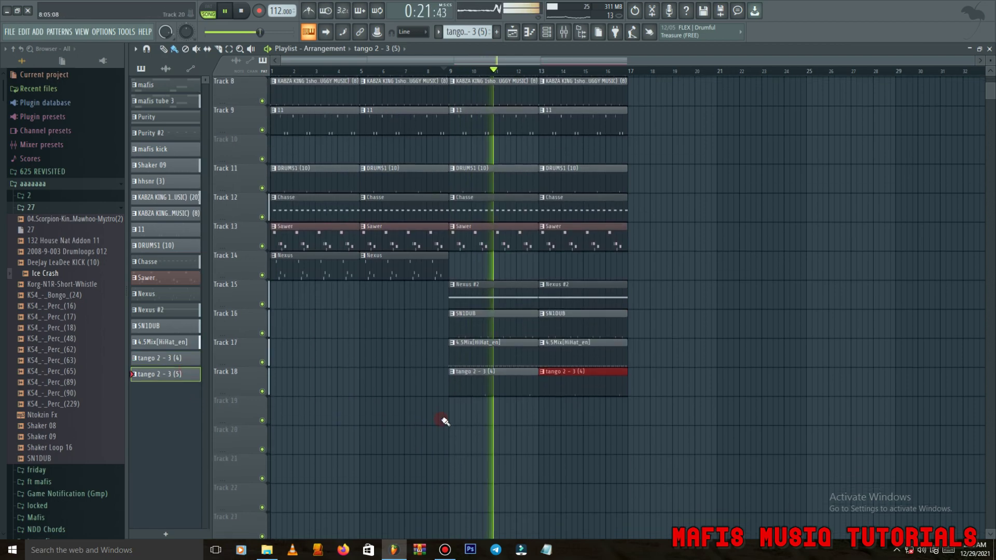
pyautogui.click(452, 410)
pyautogui.hotkey('ctrl', 'b')
pyautogui.scroll(7, 456, 363)
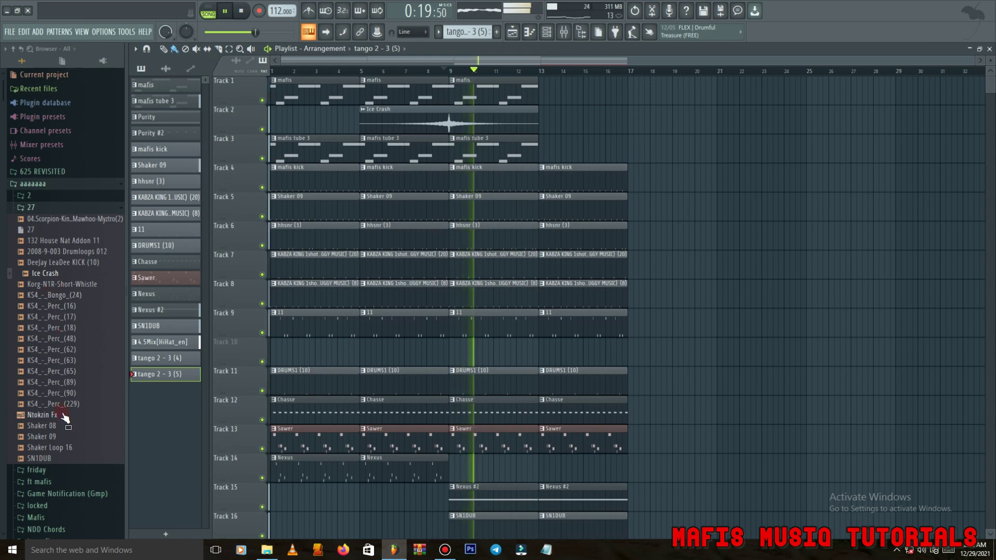
# - Fill bars 9 to 16 of Track 10 with the Shaker 08 sample and delete the mafis tube 3 clip at bar 9
pyautogui.moveTo(465, 366); pyautogui.dragTo(449, 351)
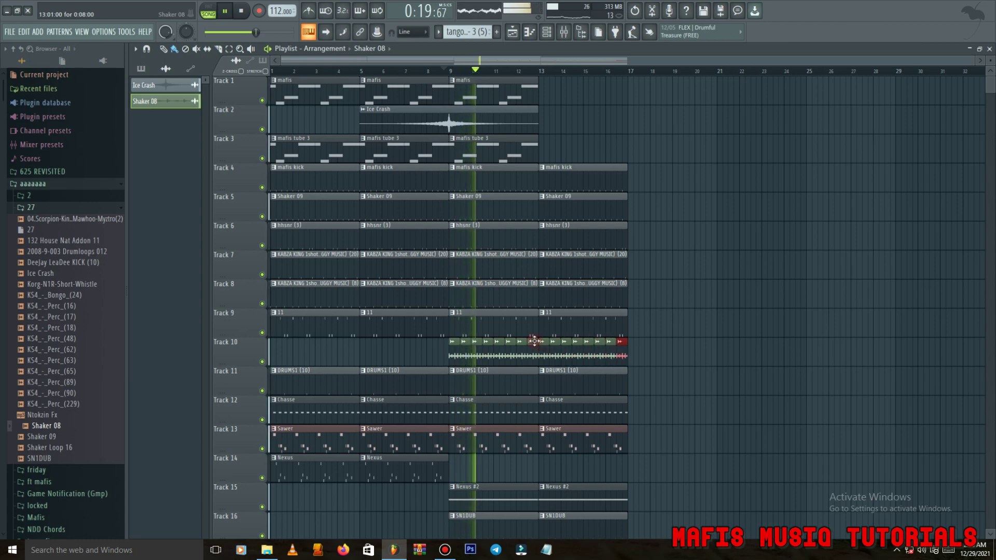
pyautogui.press('space')
pyautogui.rightClick(474, 140)
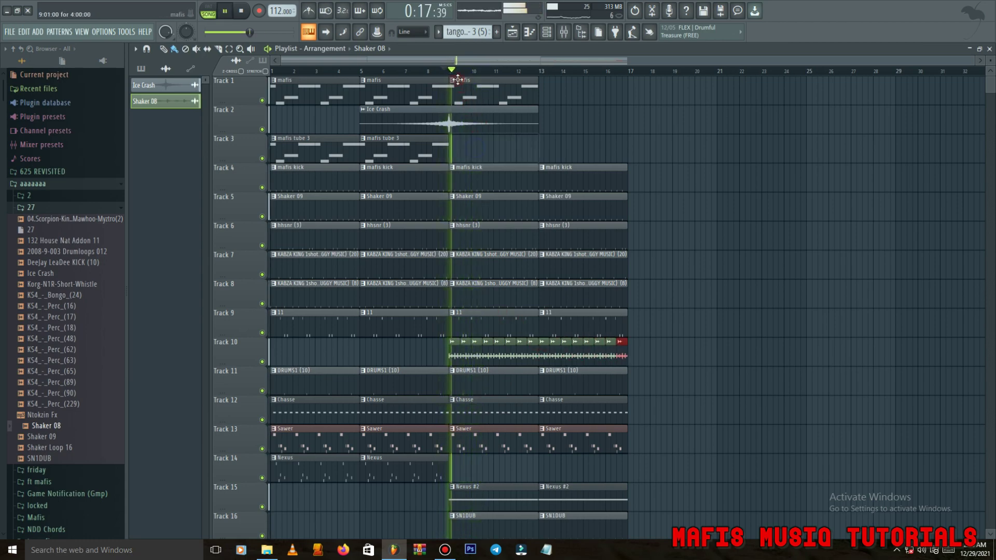
# - Make the mafis clip at bar 9 unique and open the resulting mafis #2 pattern in the piano roll
pyautogui.click(453, 80)
pyautogui.click(474, 138)
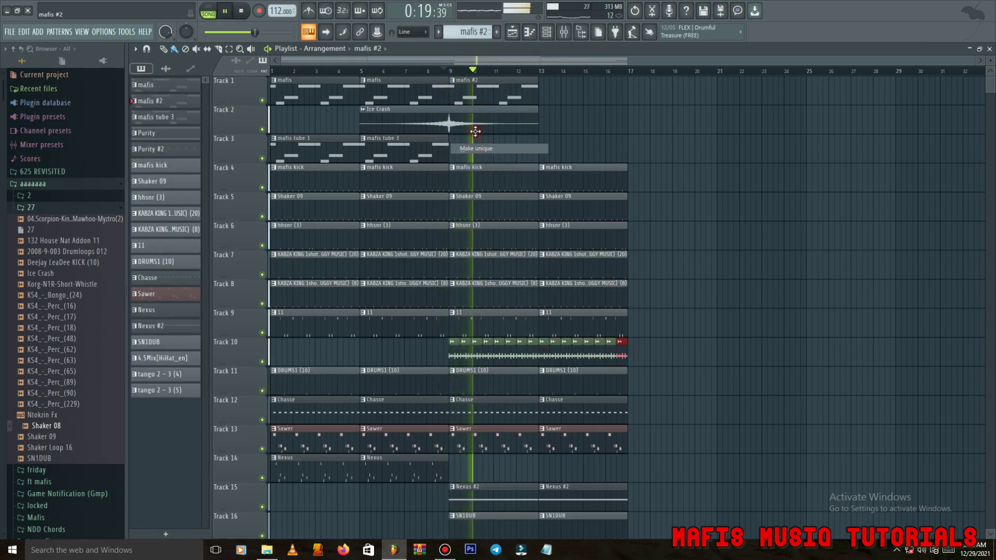
pyautogui.doubleClick(469, 95)
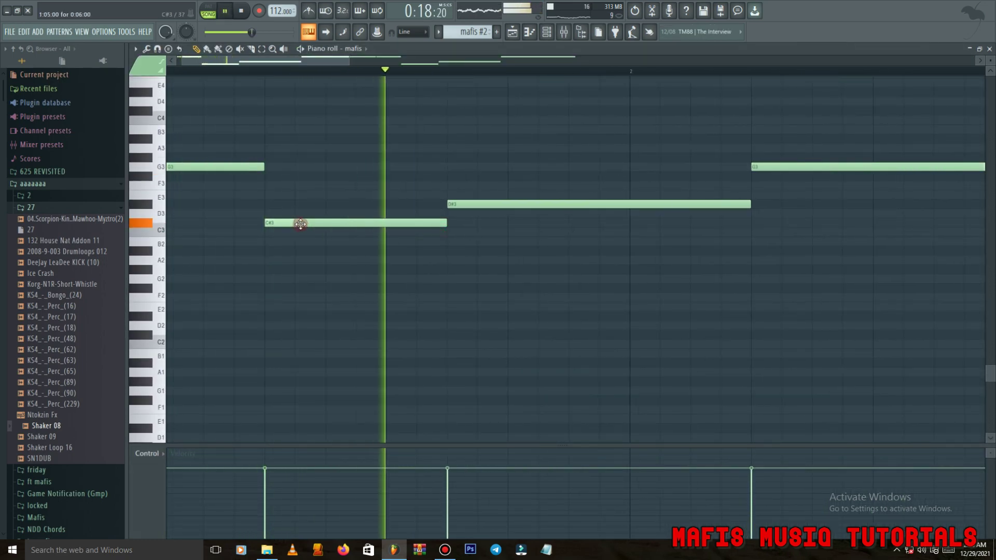
pyautogui.press('space')
# - Shorten the first C#3 note to one step and add a very short C#3 note on beat 3 of bar 1
pyautogui.moveTo(415, 223); pyautogui.dragTo(294, 223)
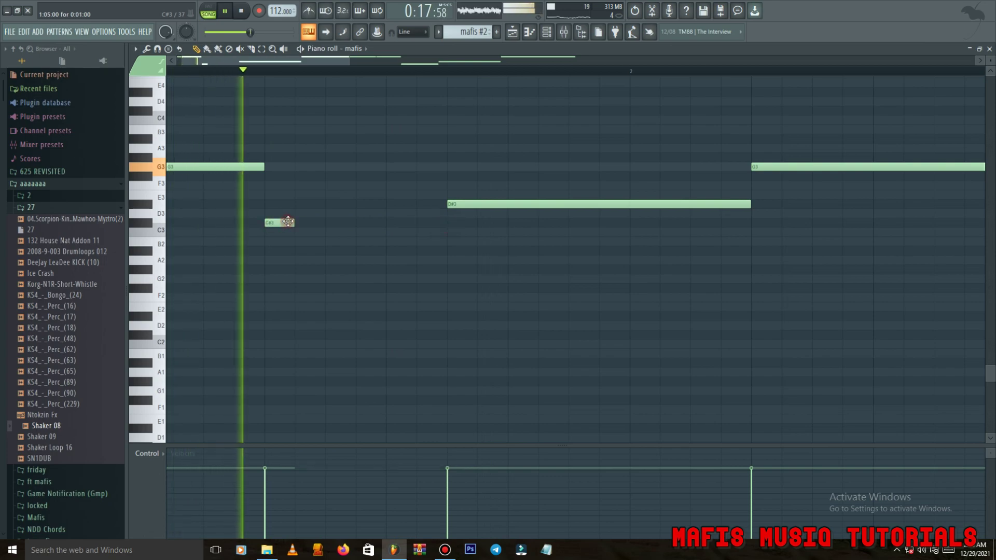
pyautogui.click(402, 223)
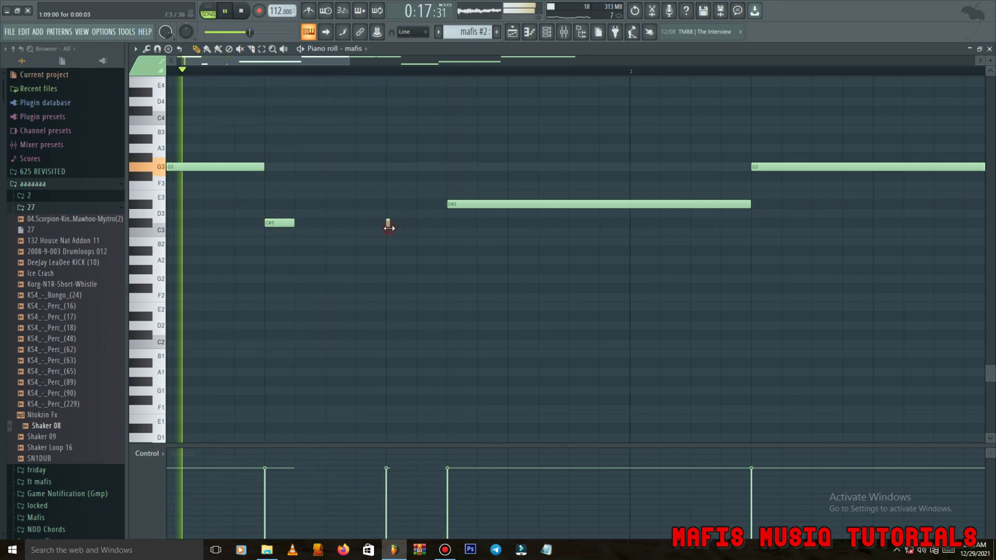
pyautogui.scroll(-5, 273, 384)
# - Raise the velocities of the mafis #2 notes to maximum and trim the short C#3 note on beat 3 to one tick
pyautogui.press('space')
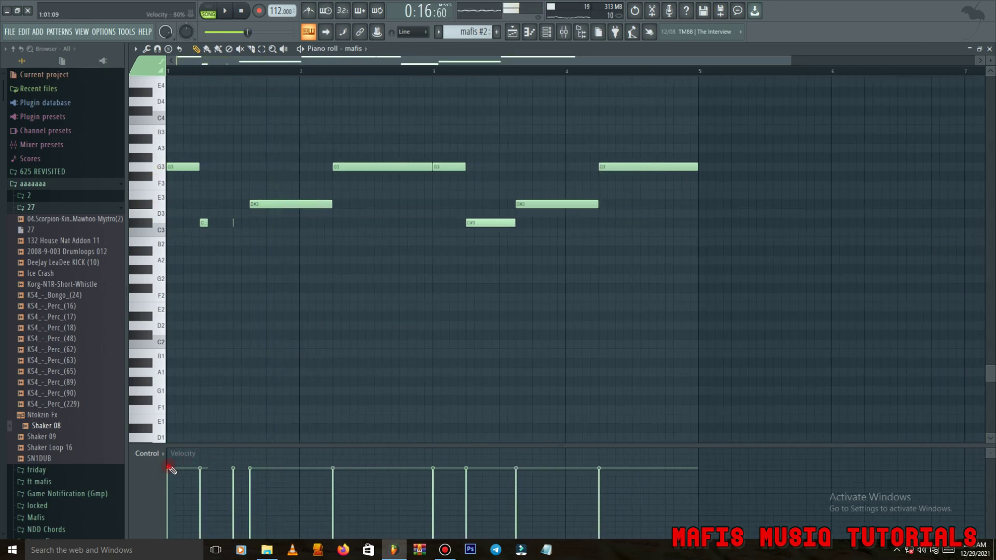
pyautogui.press('space')
pyautogui.scroll(5, 291, 225)
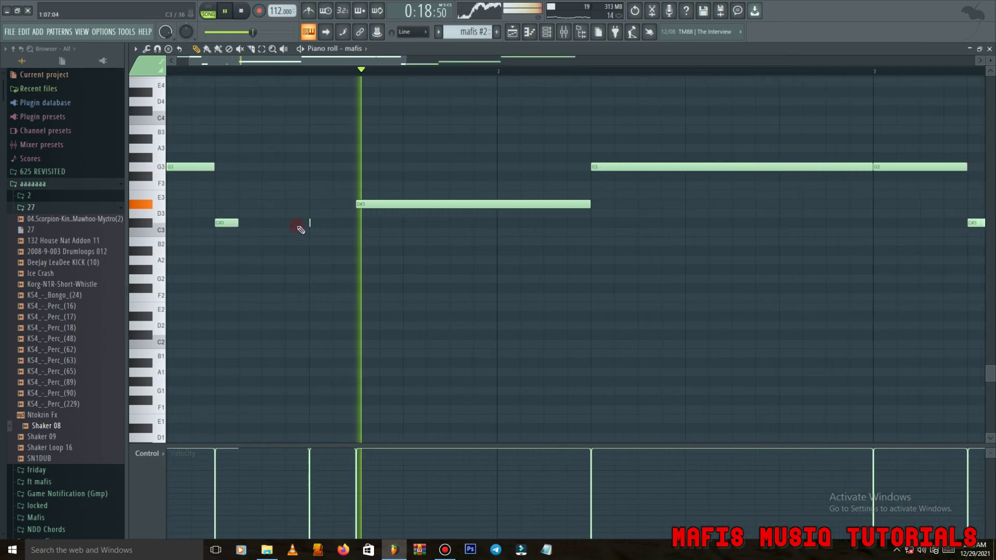
pyautogui.scroll(1, 314, 234)
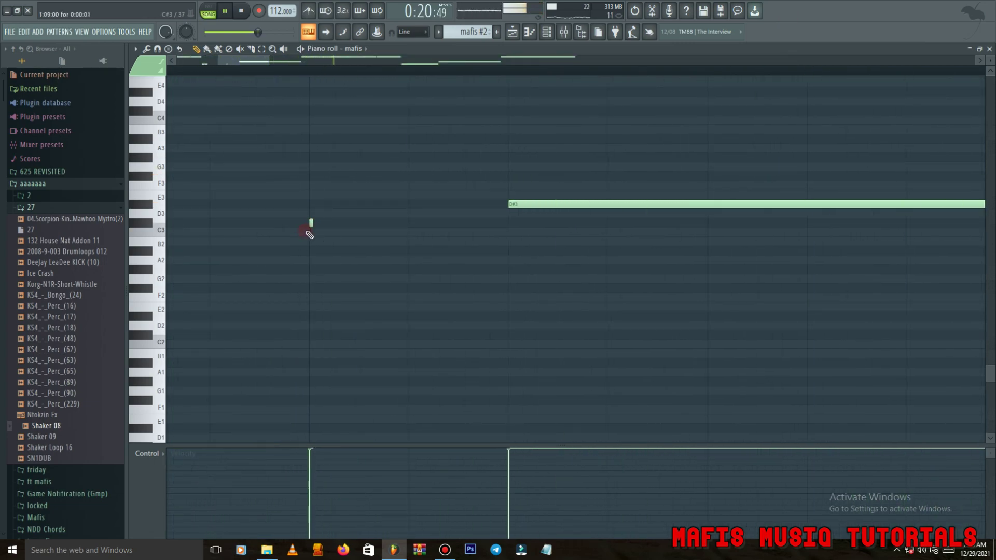
pyautogui.scroll(-6, 311, 229)
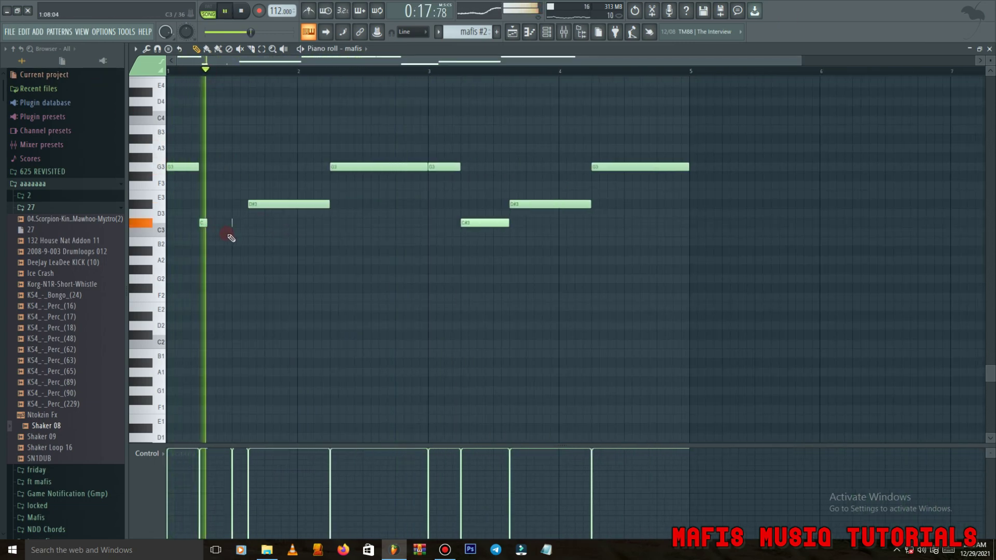
# - Shorten the first D#3 note to two steps and add two matching D#3 notes after it, the last at the start of bar 2
pyautogui.moveTo(328, 204); pyautogui.dragTo(259, 206)
pyautogui.click(275, 207)
pyautogui.press('space')
pyautogui.press('space')
pyautogui.click(300, 205)
pyautogui.press('space')
# - Shorten the bar 2 G3 note to two steps and follow it with another two-step G3 and very short G3 notes
pyautogui.moveTo(427, 167); pyautogui.dragTo(345, 178)
pyautogui.press('space')
pyautogui.click(358, 168)
pyautogui.click(381, 168)
pyautogui.scroll(3, 394, 169)
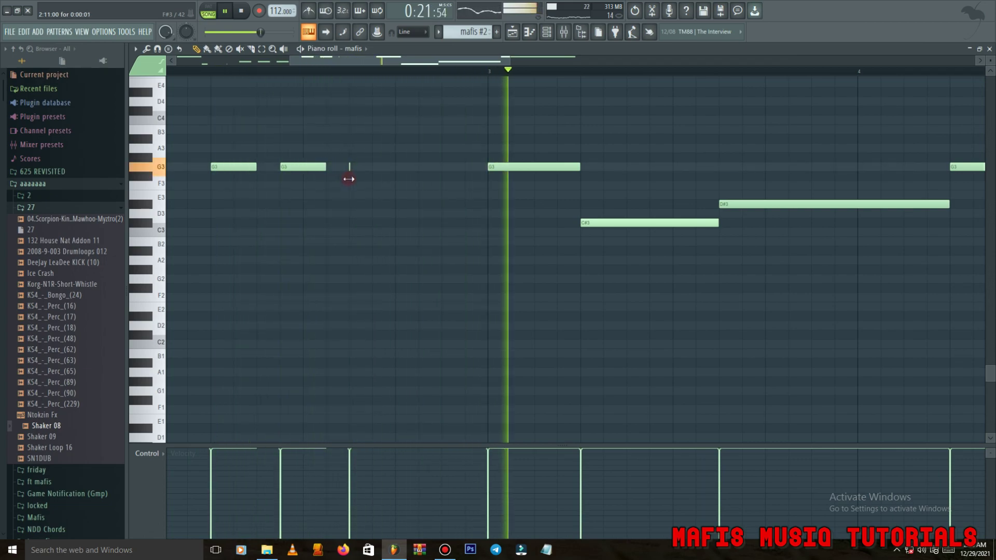
pyautogui.click(404, 172)
# - Set the snap to 1/3 beat, try extra short G3 notes just before bar 3, and delete those trial notes
pyautogui.click(412, 32)
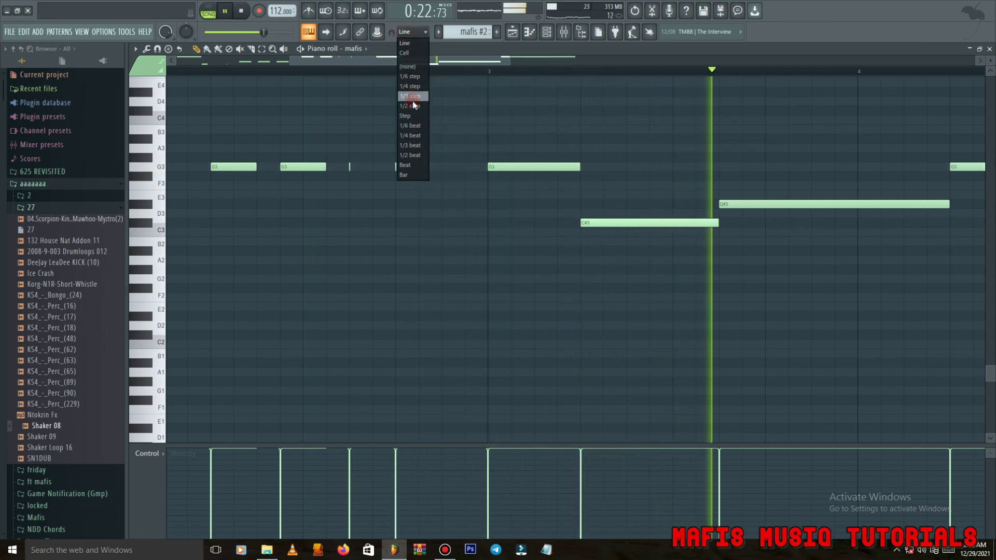
pyautogui.click(414, 145)
pyautogui.rightClick(396, 167)
pyautogui.click(426, 167)
pyautogui.click(460, 168)
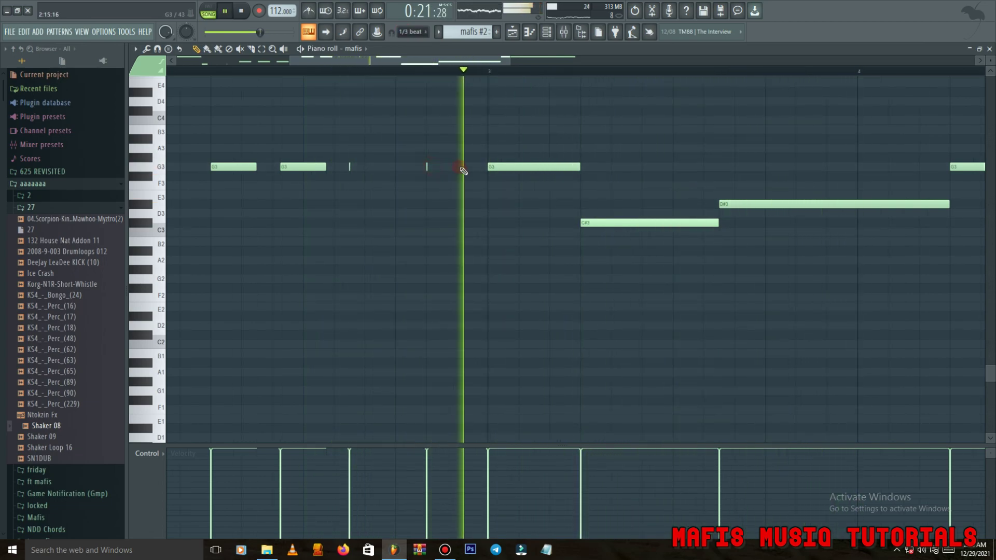
pyautogui.click(416, 171)
pyautogui.rightClick(396, 166)
pyautogui.rightClick(428, 167)
pyautogui.rightClick(459, 166)
pyautogui.scroll(-3, 528, 218)
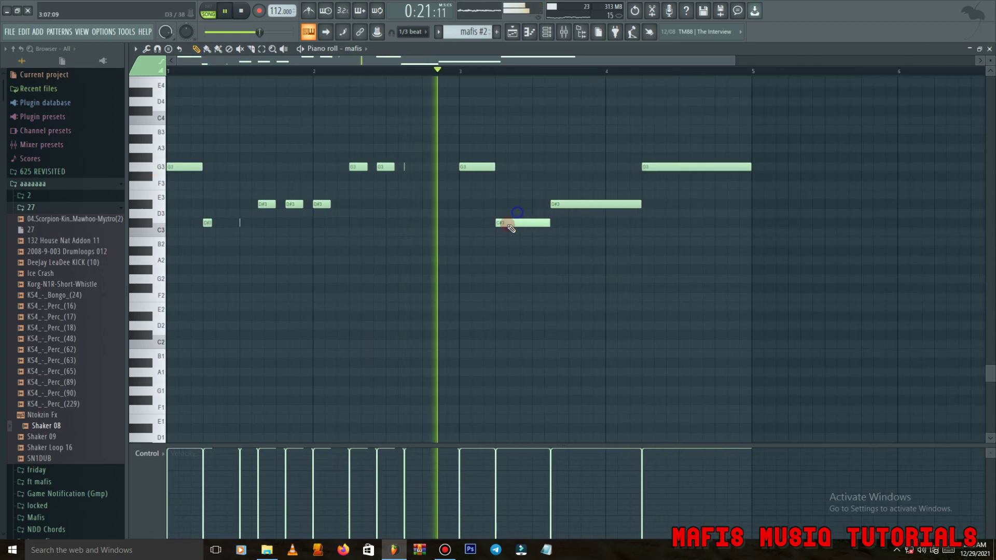
# - Replace the long C#3 and D#3 notes in bar 3 with very short notes at the same pitches
pyautogui.rightClick(507, 226)
pyautogui.click(497, 222)
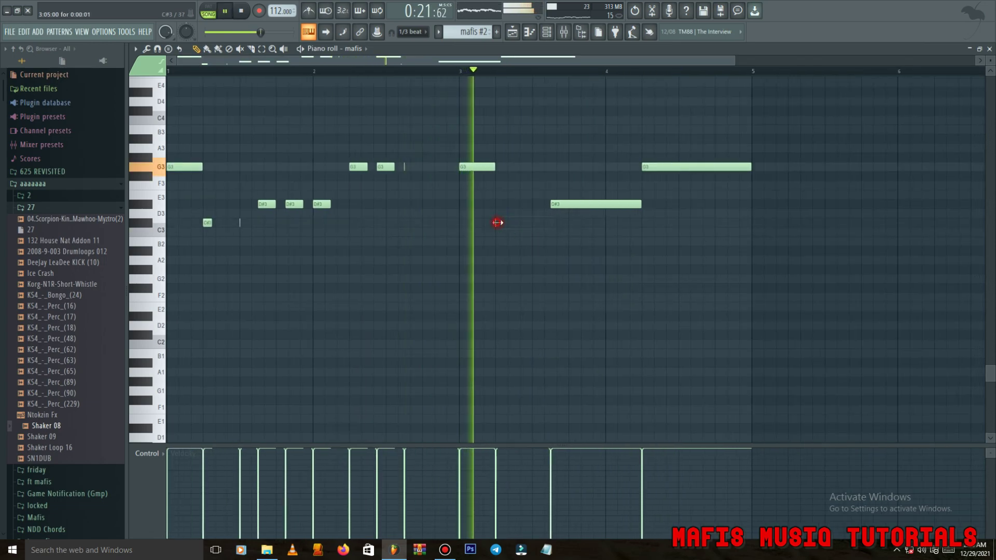
pyautogui.rightClick(552, 207)
pyautogui.scroll(3, 552, 210)
pyautogui.click(545, 204)
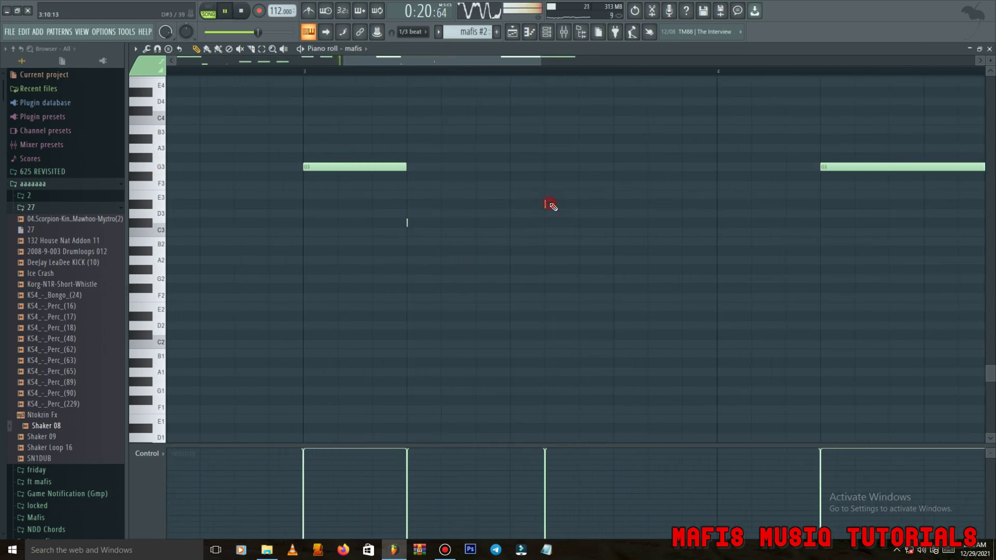
pyautogui.scroll(-3, 545, 204)
# - Set the snap to Line and re-place the very short D#3 note on step 11 of bar 3
pyautogui.click(414, 32)
pyautogui.click(407, 42)
pyautogui.scroll(2, 561, 210)
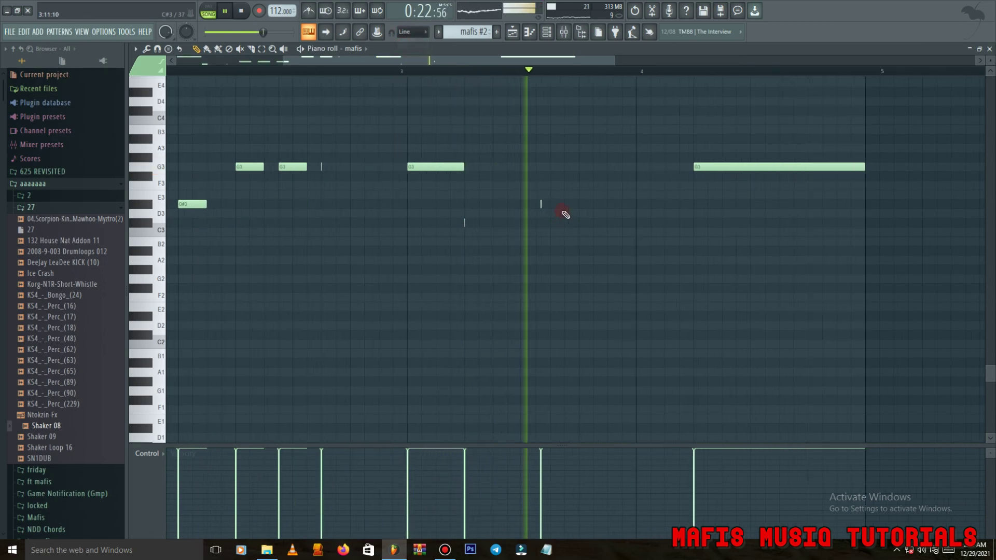
pyautogui.rightClick(546, 204)
pyautogui.press('space')
pyautogui.click(550, 205)
pyautogui.press('space')
# - Add very short D#3 notes on step 13 of bar 3 and on the first two steps of bar 4
pyautogui.scroll(-2, 552, 207)
pyautogui.scroll(4, 561, 210)
pyautogui.click(583, 204)
pyautogui.scroll(-3, 577, 206)
pyautogui.keyDown('ctrl'); pyautogui.scroll(-2, 569, 211); pyautogui.keyUp('ctrl')
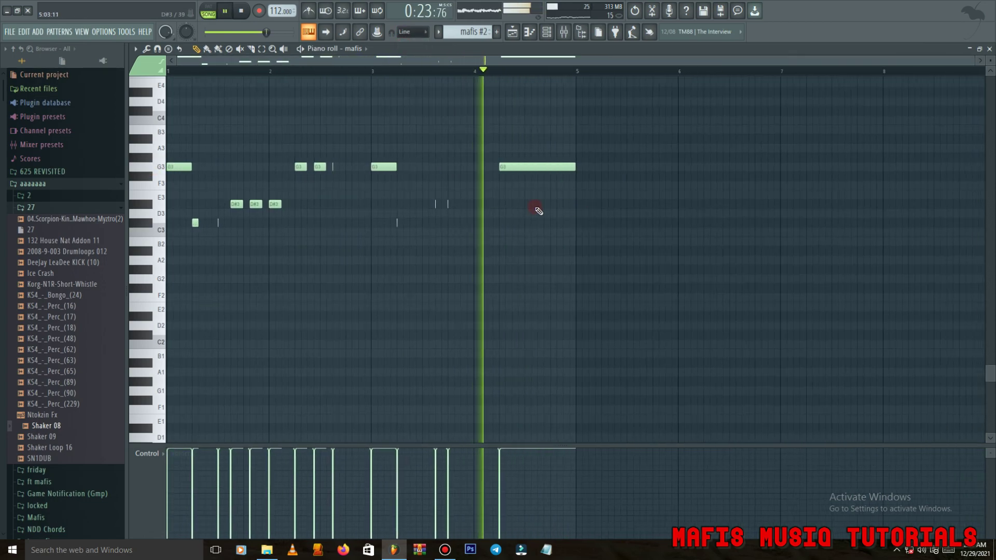
pyautogui.keyDown('ctrl'); pyautogui.scroll(3, 519, 213); pyautogui.keyUp('ctrl')
pyautogui.press('space')
pyautogui.keyDown('ctrl'); pyautogui.scroll(-3, 410, 207); pyautogui.keyUp('ctrl')
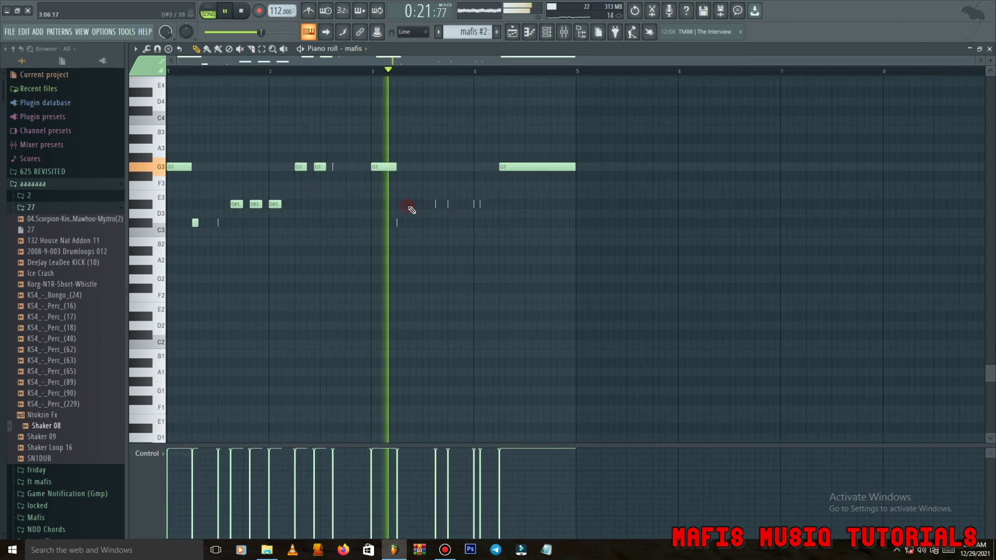
# - Replace bar 4's long G3 note with three consecutive three-step G3 notes followed by a three-step D4 note
pyautogui.hotkey('ctrl', 'a')
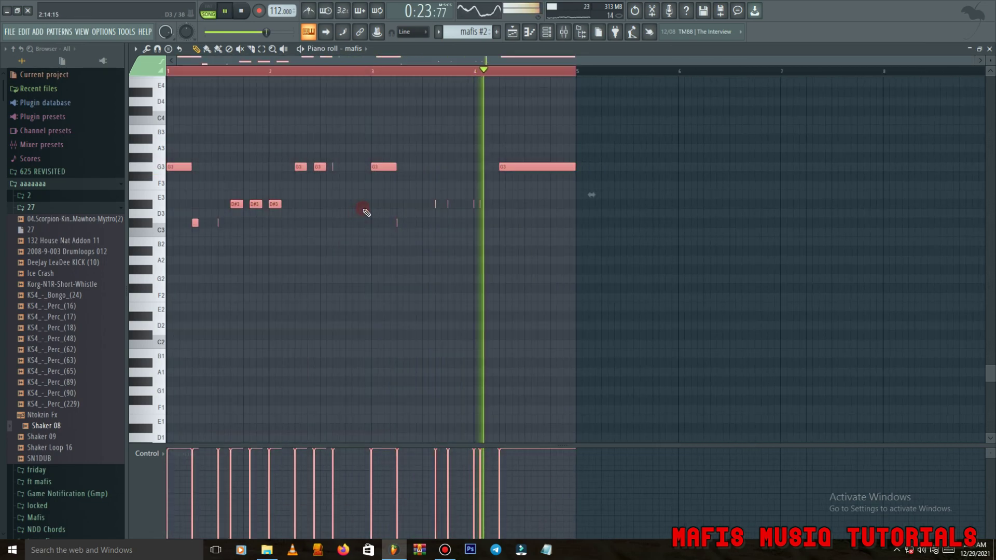
pyautogui.keyDown('ctrl'); pyautogui.click(561, 207); pyautogui.keyUp('ctrl')
pyautogui.keyDown('ctrl'); pyautogui.scroll(2, 546, 187); pyautogui.keyUp('ctrl')
pyautogui.keyDown('ctrl'); pyautogui.click(570, 149); pyautogui.keyUp('ctrl')
pyautogui.moveTo(580, 201); pyautogui.dragTo(583, 204)
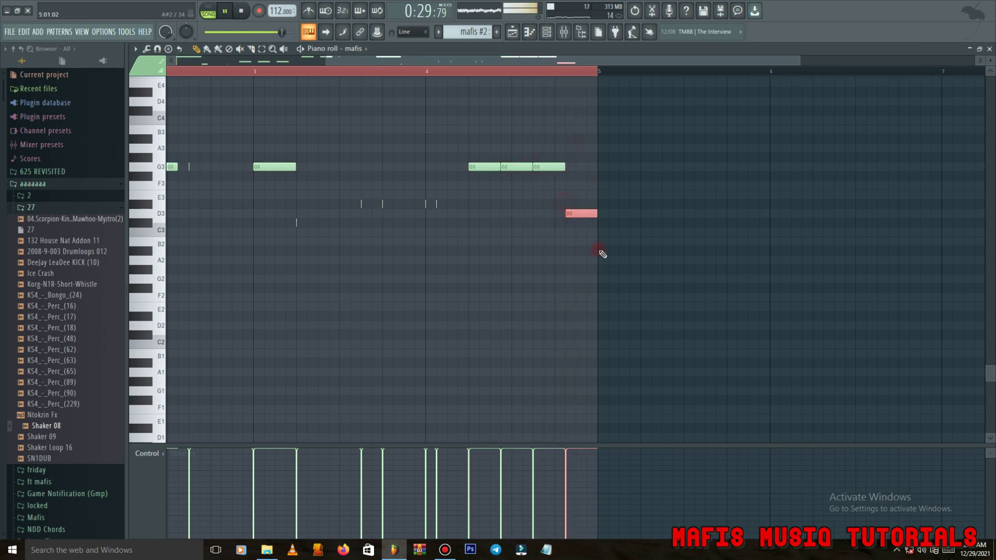
pyautogui.keyDown('ctrl'); pyautogui.scroll(2, 568, 140); pyautogui.keyUp('ctrl')
pyautogui.scroll(1, 637, 123)
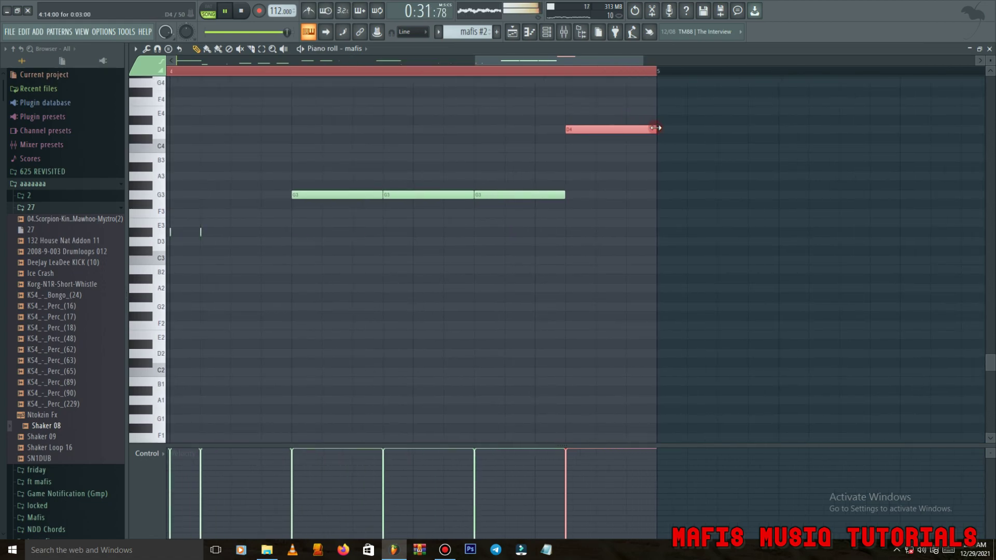
# - Rework the ending of bar 4 into a single two-step D4 note starting on step 15
pyautogui.click(517, 73)
pyautogui.press('space')
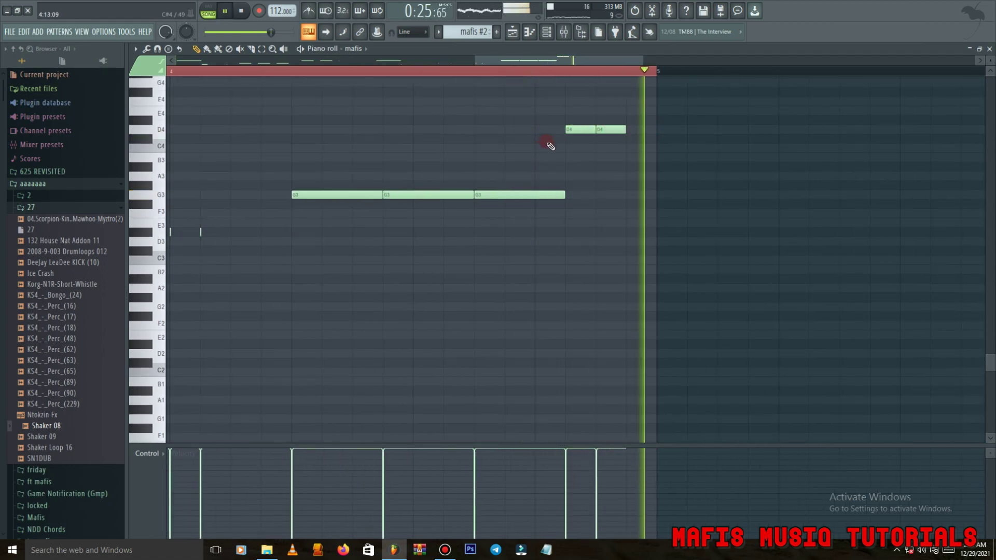
pyautogui.press('space')
pyautogui.scroll(-2, 549, 145)
pyautogui.press('space')
pyautogui.rightClick(566, 129)
pyautogui.click(578, 129)
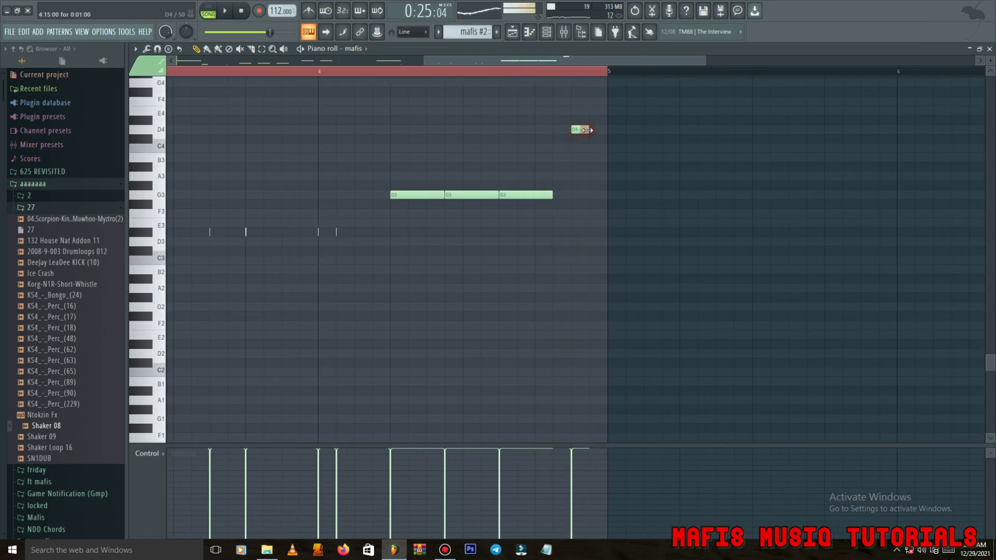
pyautogui.keyDown('ctrl'); pyautogui.scroll(-2, 585, 146); pyautogui.keyUp('ctrl')
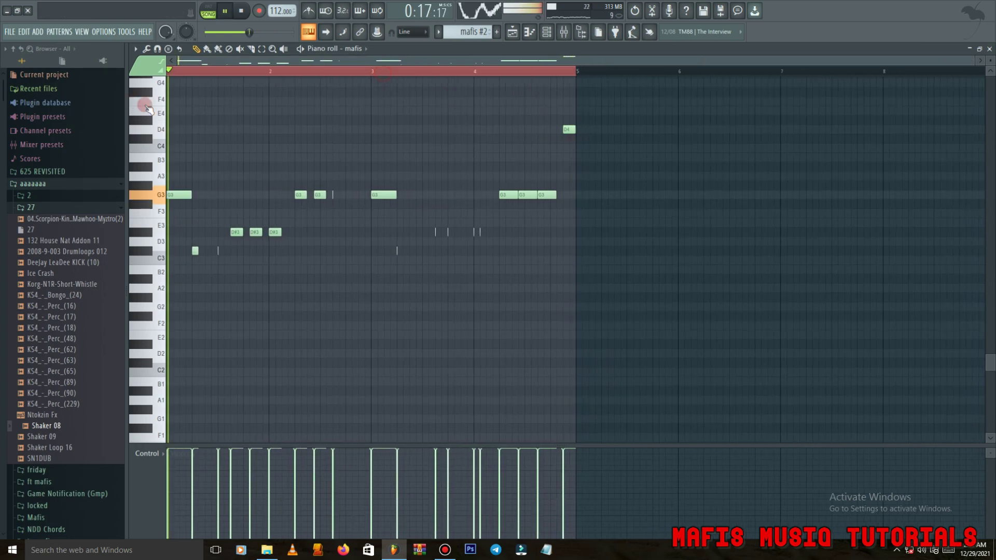
# - Copy the mafis channel's notes in the mafis #2 pattern and paste them into the mafis tube 3 channel
pyautogui.press('F6')
pyautogui.rightClick(272, 169)
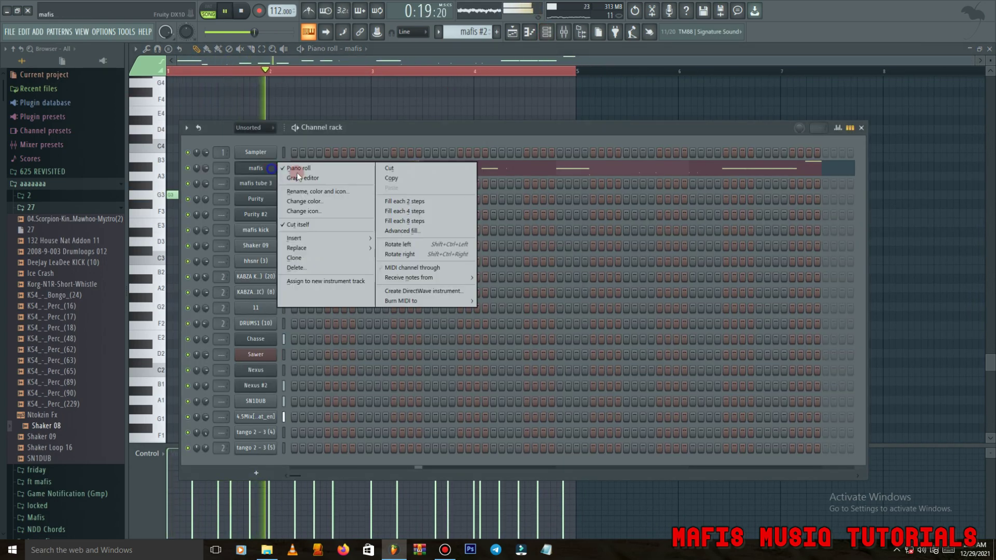
pyautogui.click(394, 179)
pyautogui.rightClick(268, 184)
pyautogui.click(402, 205)
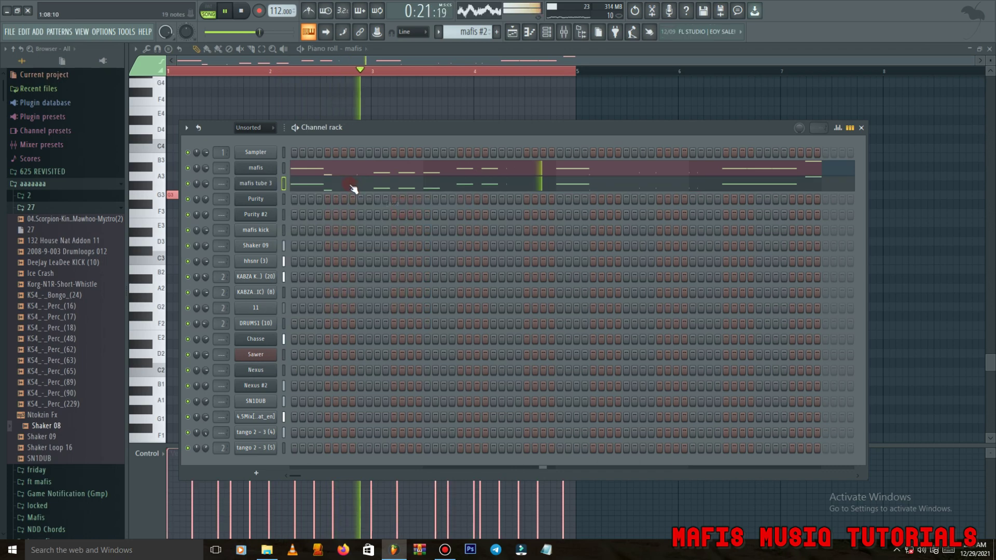
pyautogui.click(346, 184)
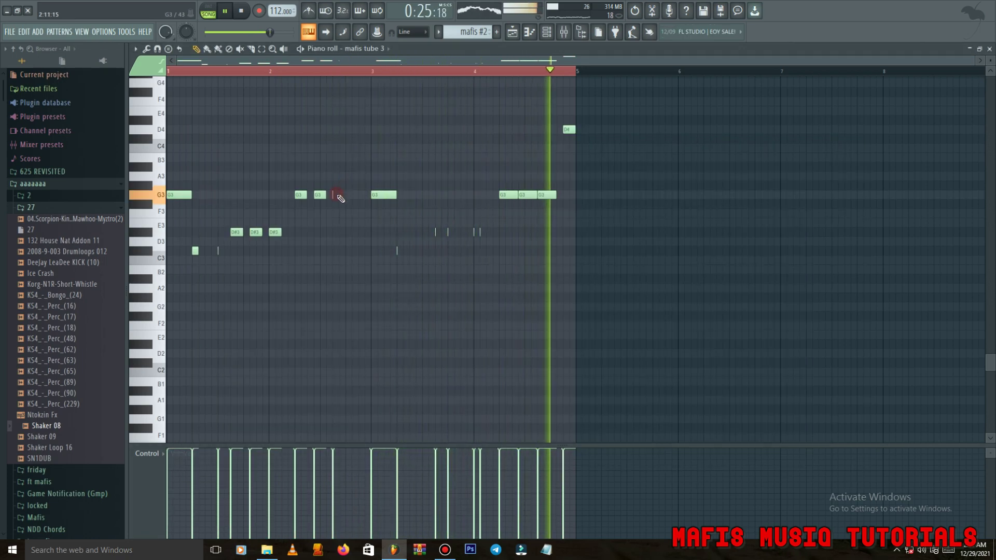
# - Extend the mafis notes in mafis #2 to meet the next note and repeat the pattern's clip at bar 13
pyautogui.click(517, 31)
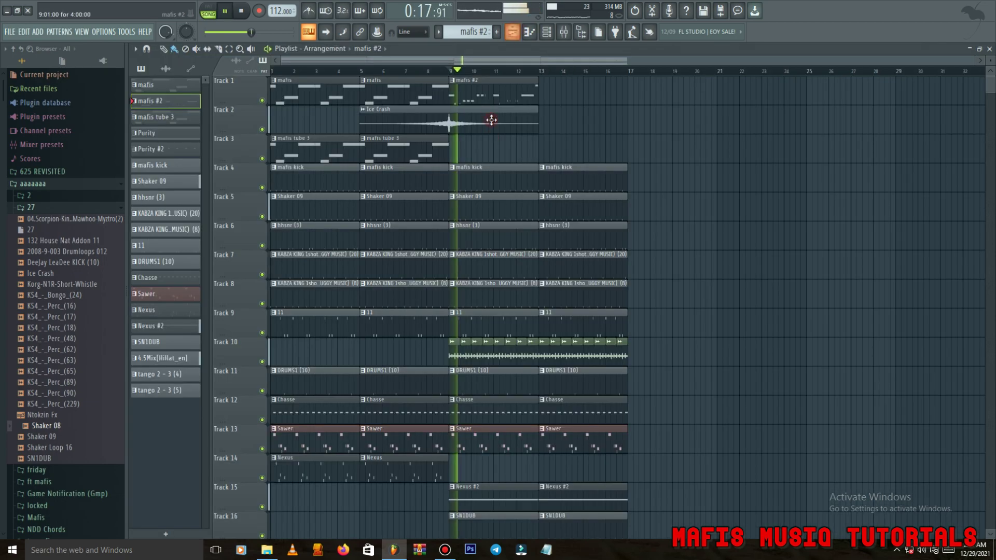
pyautogui.doubleClick(455, 95)
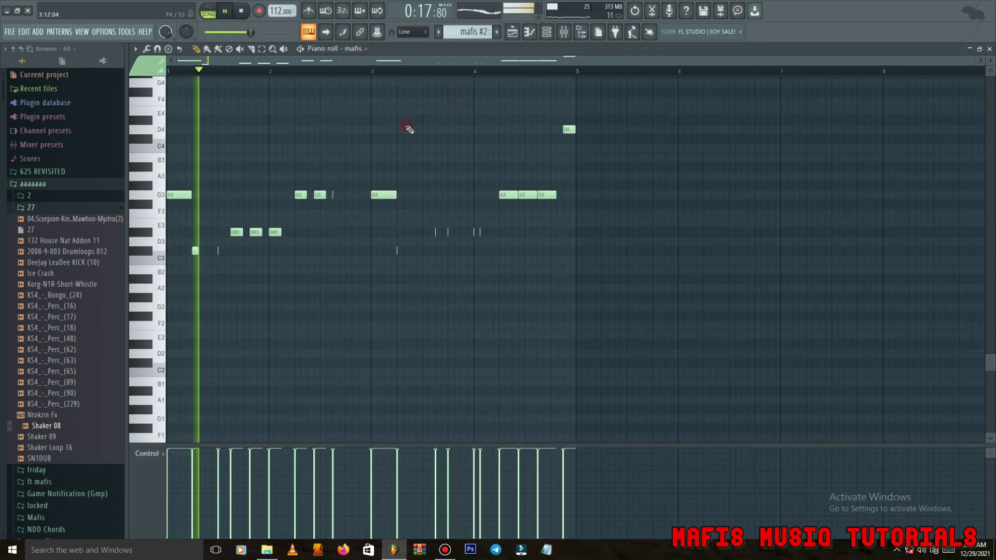
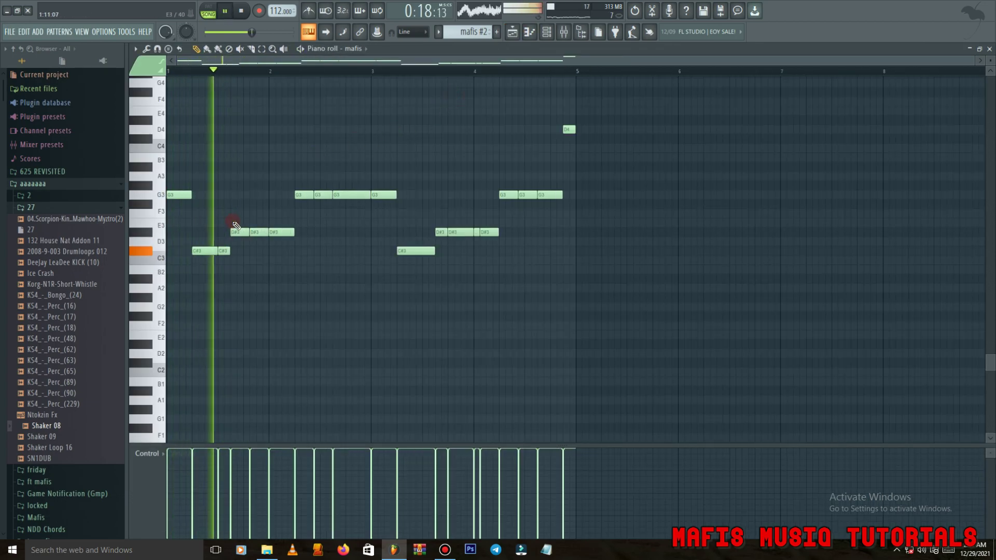
pyautogui.click(516, 37)
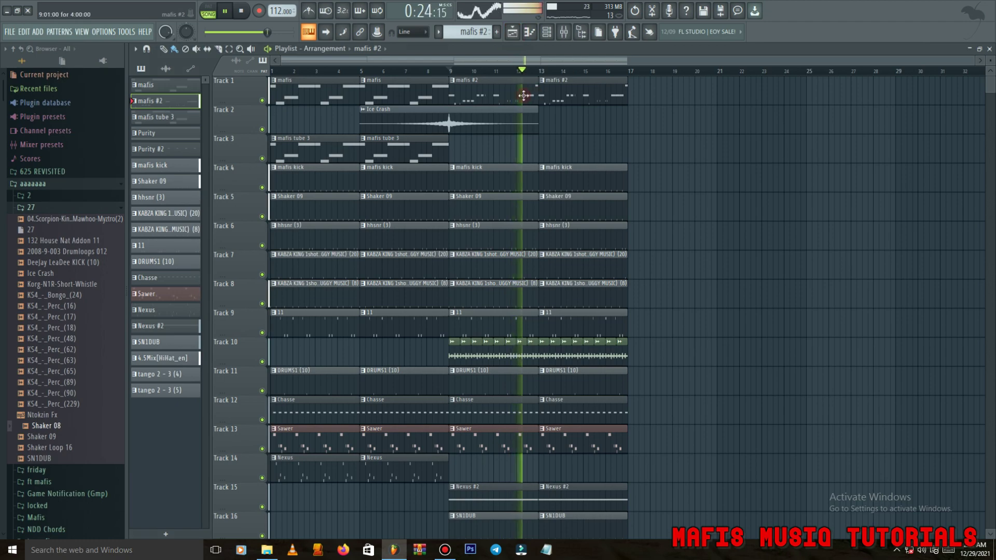
# - Extend the mafis tube 3 notes in the mafis #2 pattern so each one reaches the next note
pyautogui.click(546, 32)
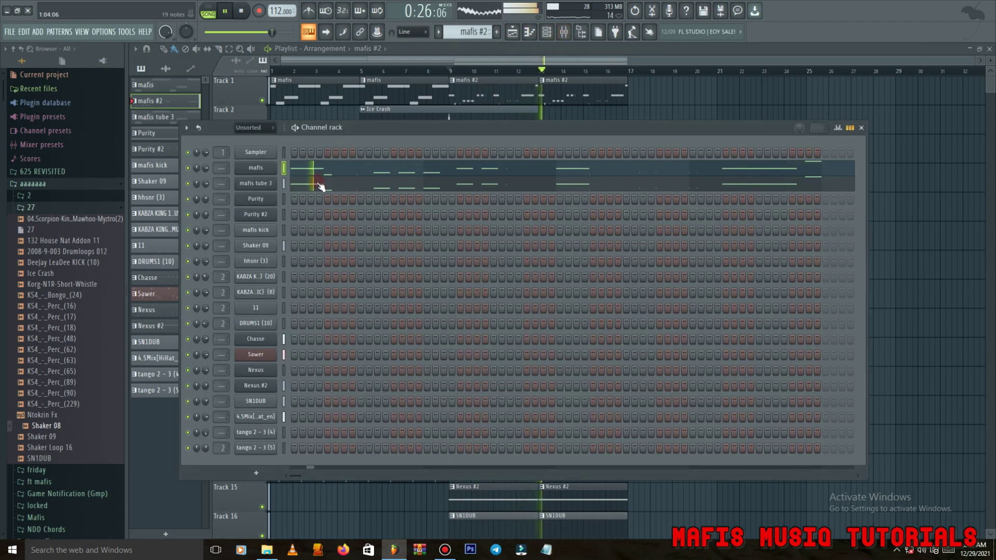
pyautogui.click(320, 187)
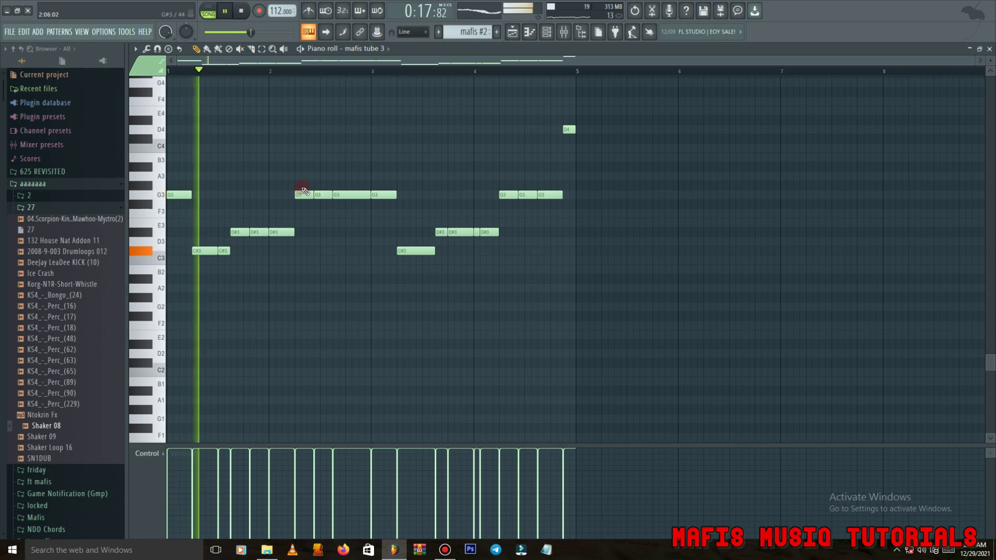
pyautogui.click(513, 32)
# - Relocate the two Nexus #2 clips on track 15 from bars 9 and 13 to bars 1 and 5
pyautogui.scroll(-8, 501, 253)
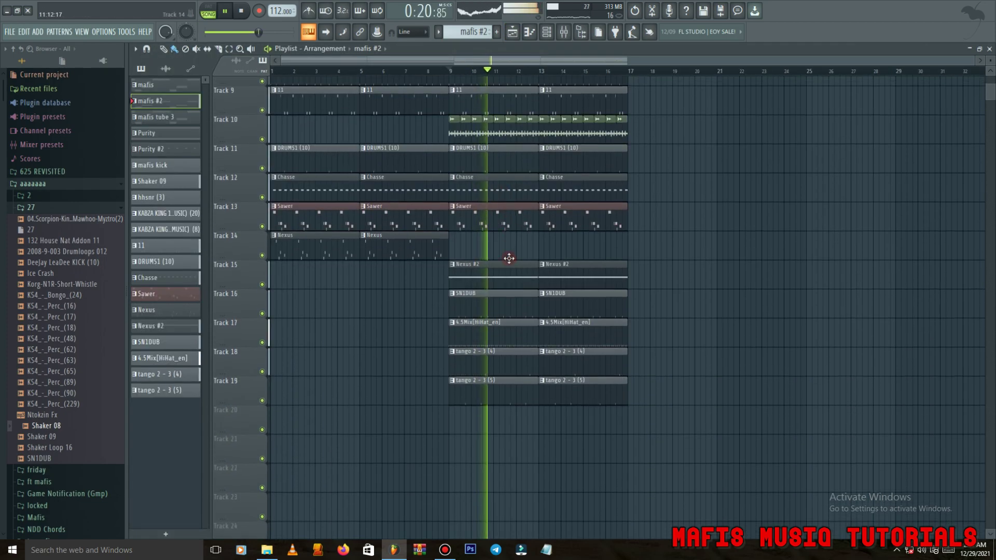
pyautogui.moveTo(429, 269); pyautogui.dragTo(291, 267)
pyautogui.press('space')
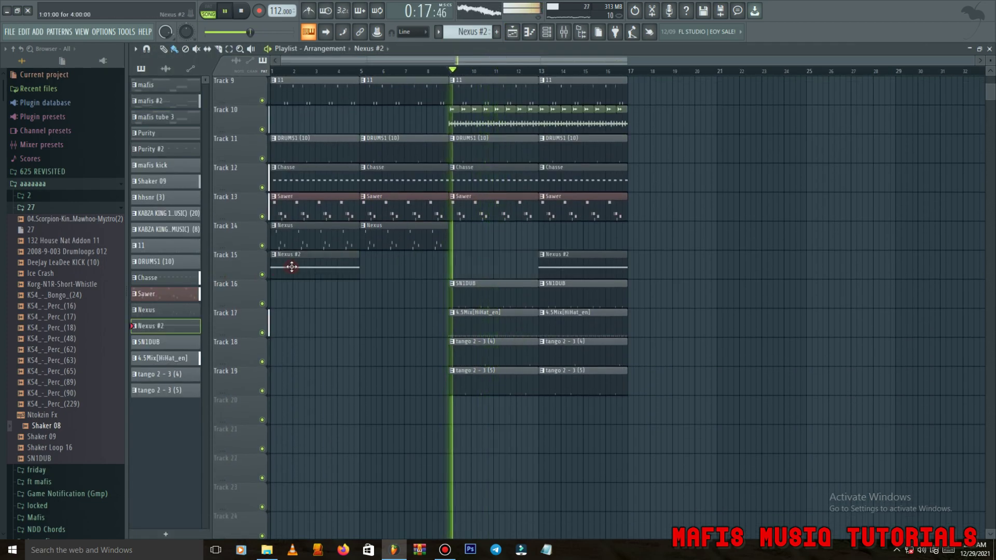
pyautogui.click(422, 267)
pyautogui.rightClick(609, 265)
pyautogui.scroll(3, 505, 267)
pyautogui.scroll(6, 505, 267)
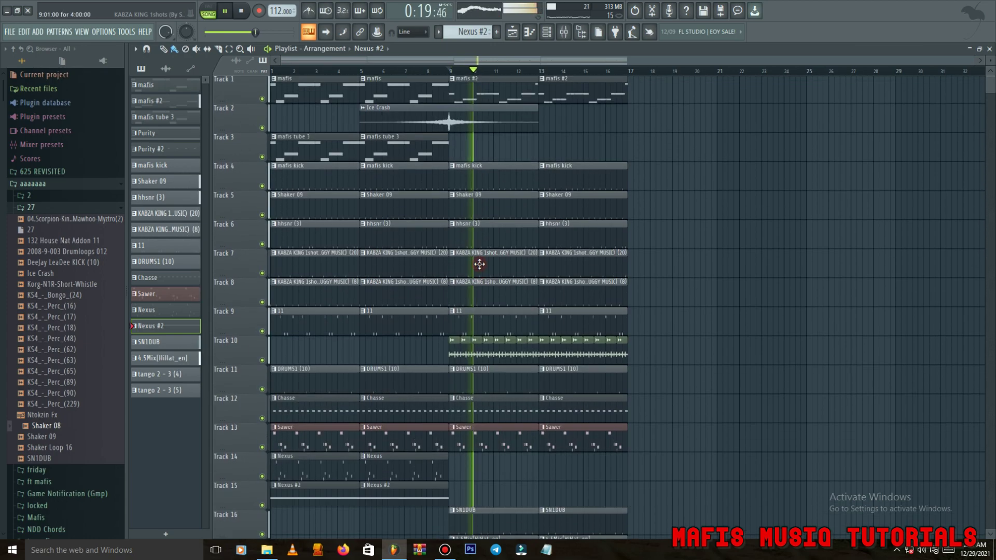
# - Place four consecutive Purity pattern clips on track 20, covering bars 1 to 16
pyautogui.click(165, 134)
pyautogui.scroll(-7, 410, 415)
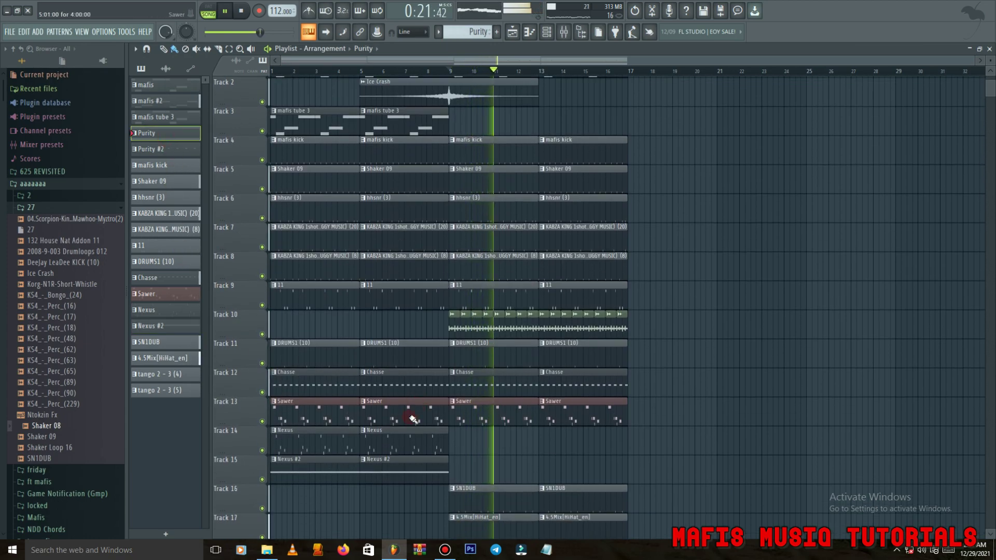
pyautogui.press('space')
pyautogui.moveTo(407, 440); pyautogui.dragTo(296, 434)
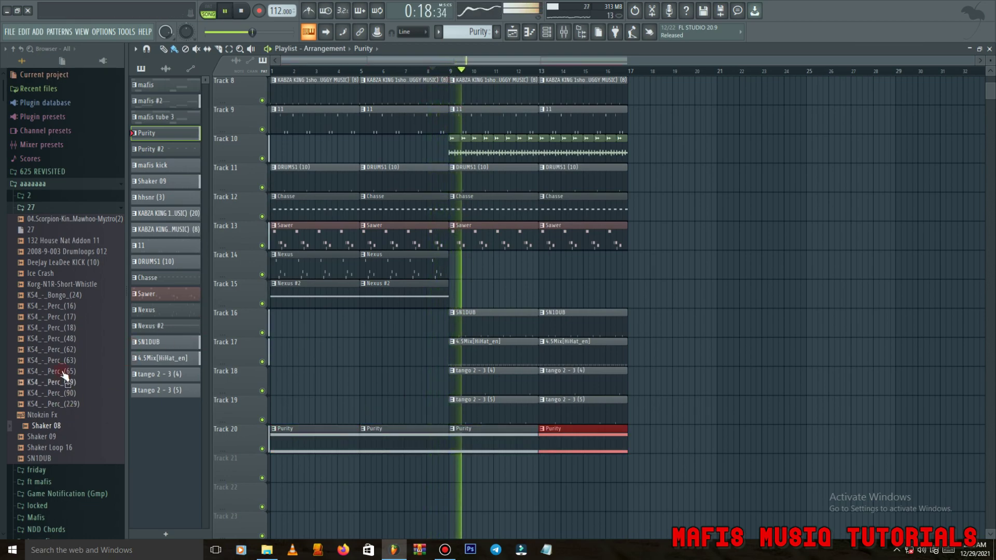
# - Load the Korg-N1R-Short-Whistle sample into a new sampler channel
pyautogui.rightClick(61, 284)
pyautogui.click(95, 295)
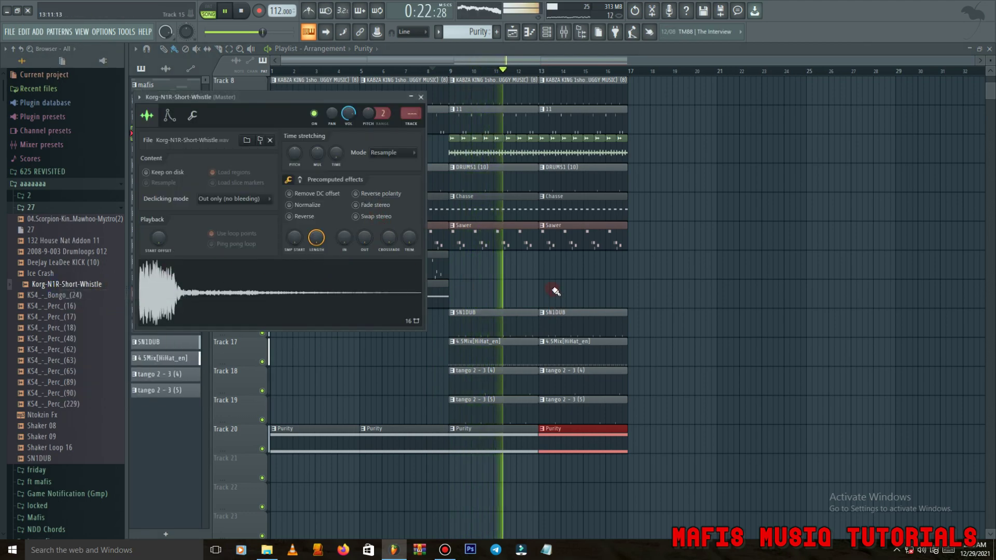
pyautogui.press('Escape')
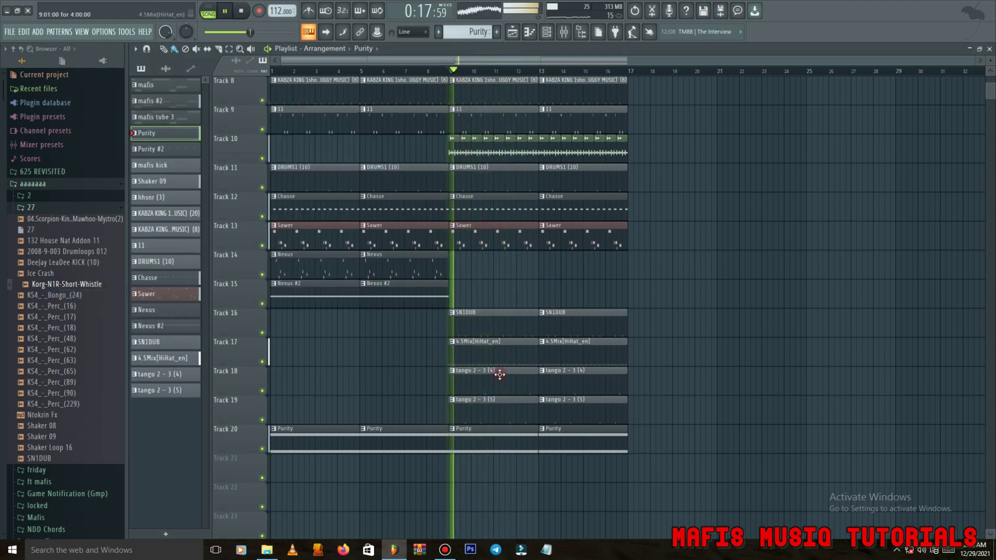
# - Remove the Purity clips on track 20 and the Chasse clips on track 12 from bars 9 to 16
pyautogui.rightClick(484, 438)
pyautogui.rightClick(577, 436)
pyautogui.press('space')
pyautogui.rightClick(477, 269)
pyautogui.rightClick(551, 267)
pyautogui.press('space')
pyautogui.press('space')
pyautogui.scroll(-2, 460, 196)
# - Create a new pattern, place its clip on track 21 at bar 9, and play from just before it
pyautogui.click(498, 32)
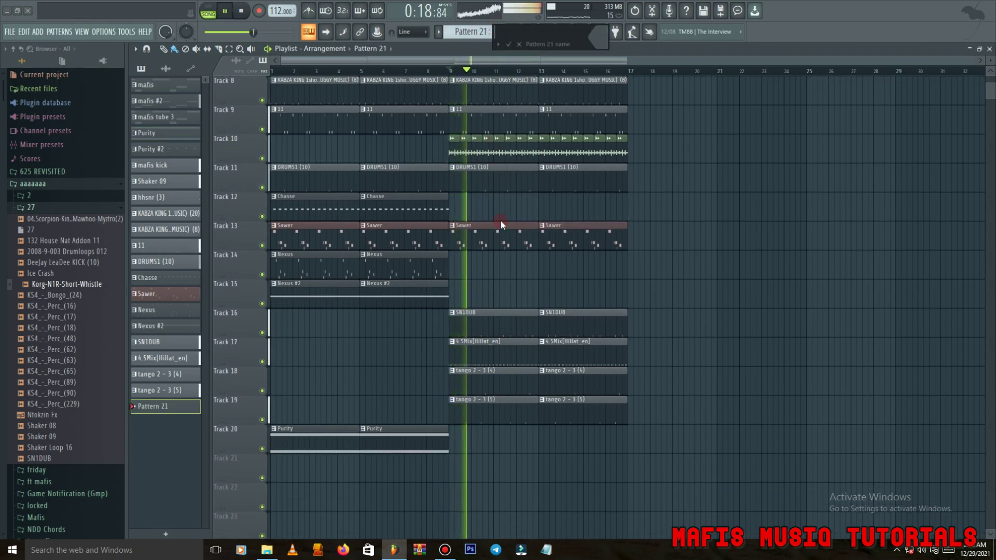
pyautogui.scroll(-3, 449, 394)
pyautogui.click(451, 388)
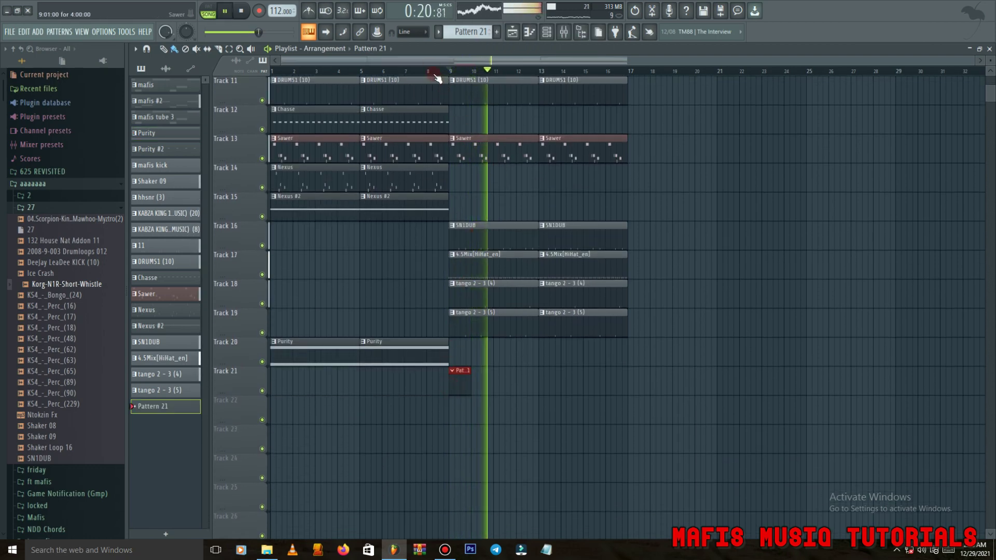
pyautogui.click(439, 71)
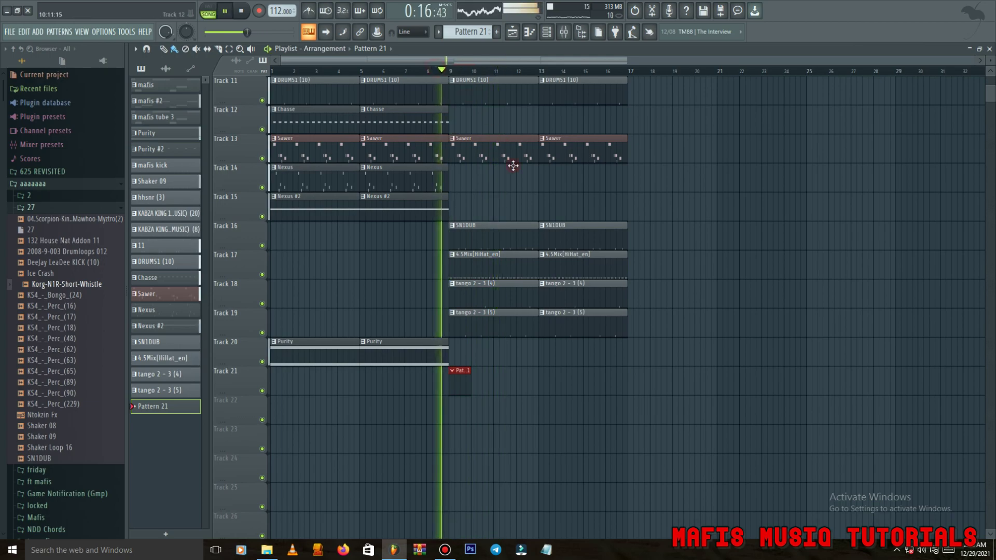
# - Open the Korg-N1R-Short-Whistle channel and examine its sample and volume envelope settings
pyautogui.click(549, 32)
pyautogui.click(265, 465)
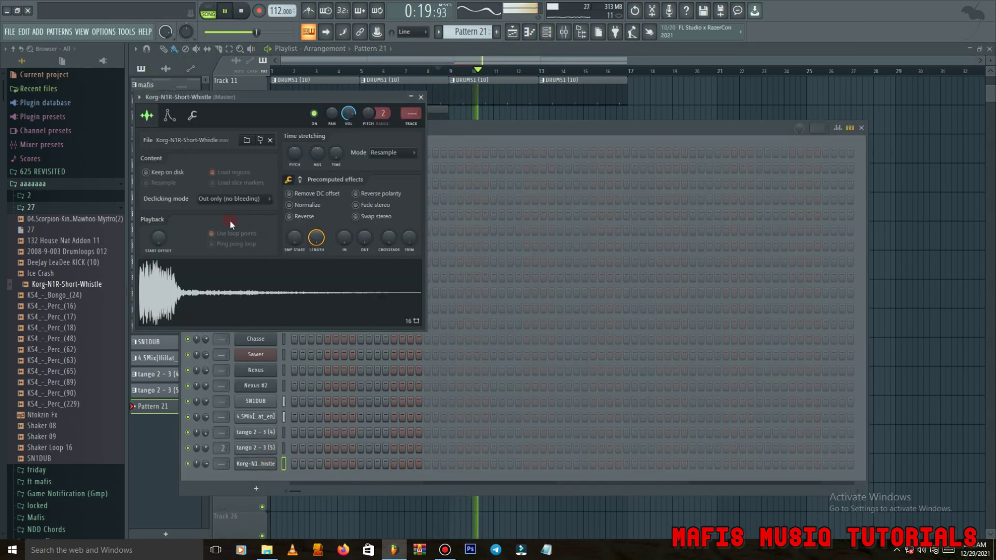
pyautogui.click(170, 115)
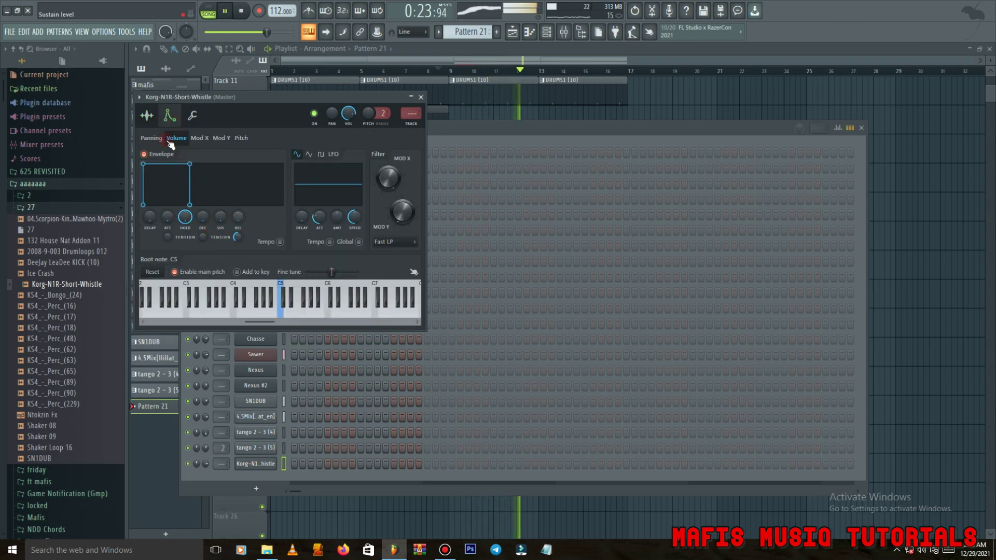
pyautogui.click(148, 115)
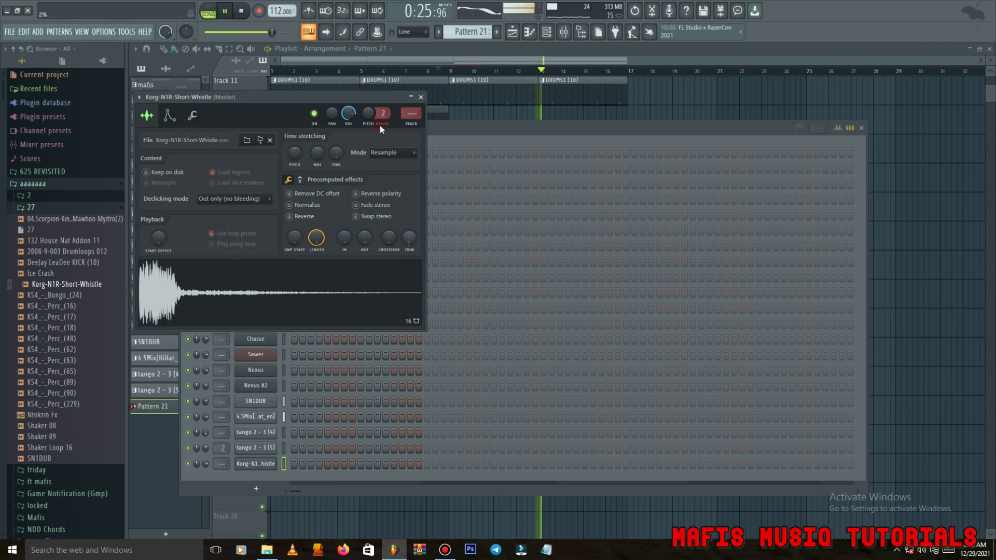
pyautogui.click(171, 116)
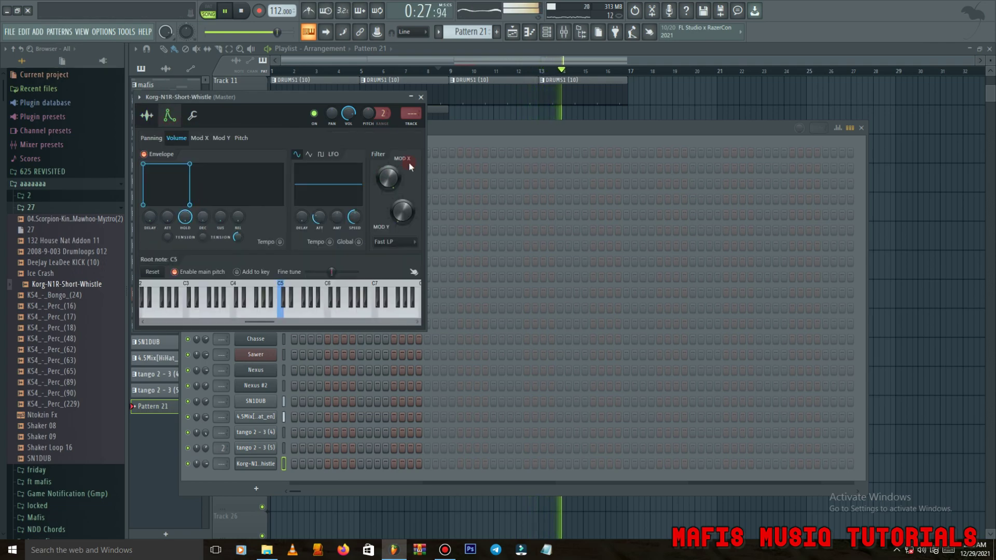
# - Open the piano roll of the Korg-N1R-Short-Whistle channel and place a C#3 note in bar 1
pyautogui.click(436, 142)
pyautogui.rightClick(270, 463)
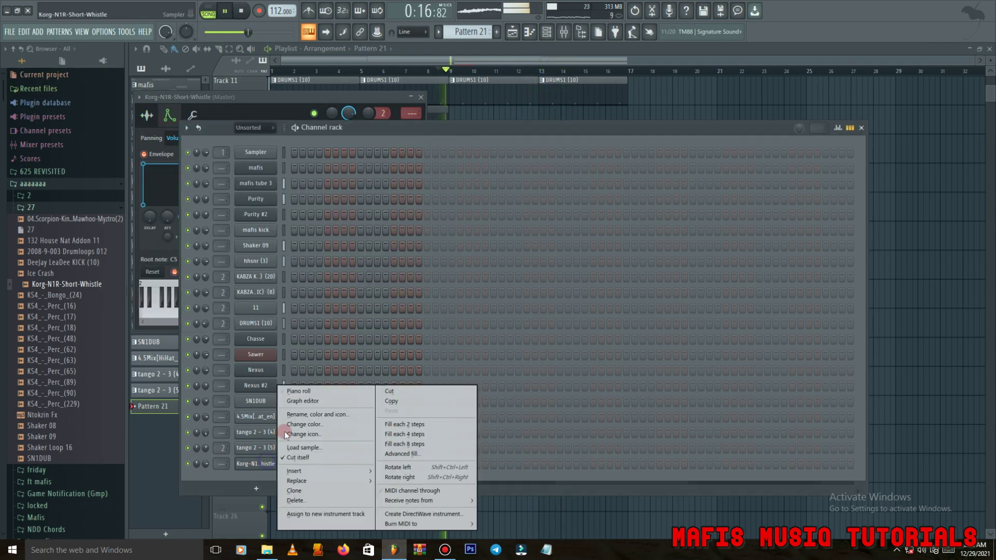
pyautogui.click(291, 393)
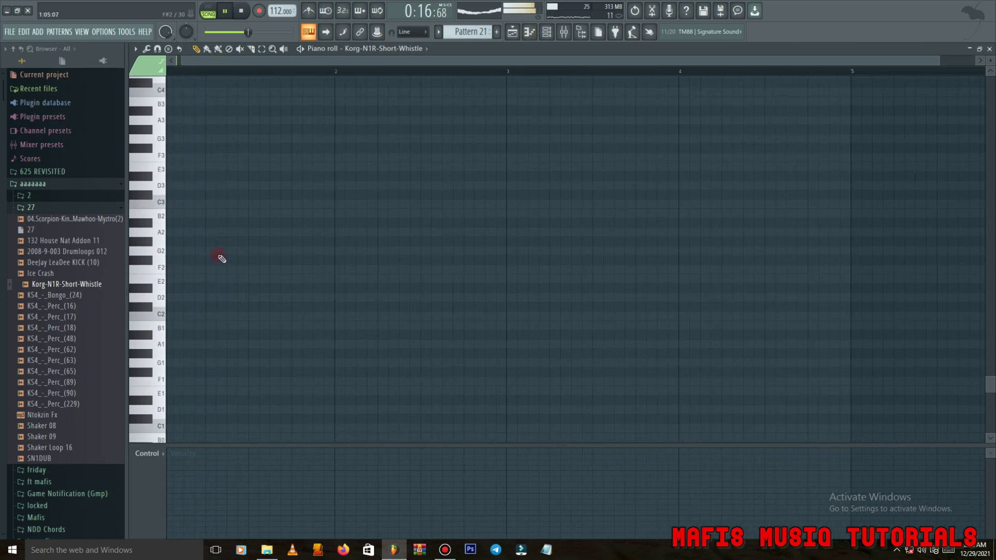
pyautogui.click(231, 195)
pyautogui.press('space')
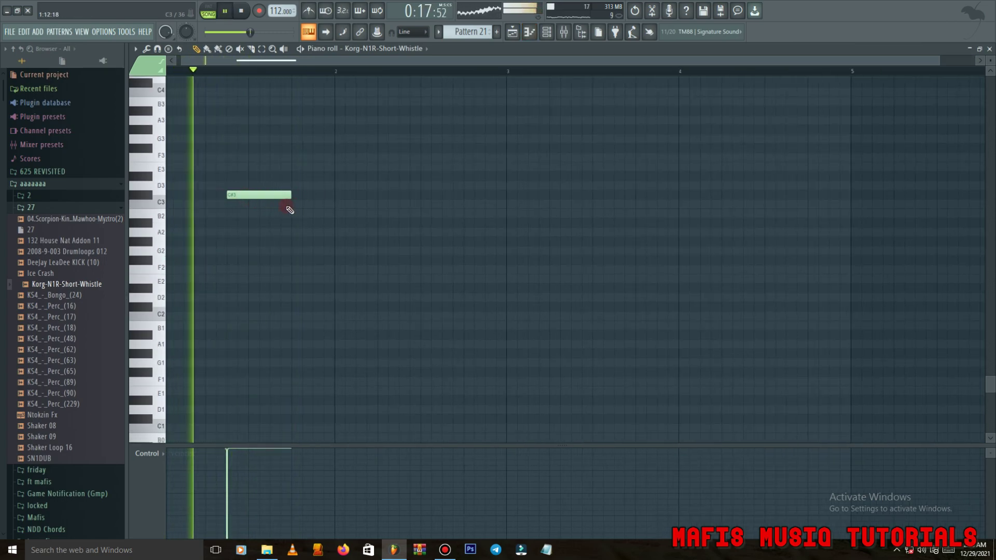
pyautogui.moveTo(334, 71); pyautogui.dragTo(229, 182)
pyautogui.hotkey('ctrl', 'b')
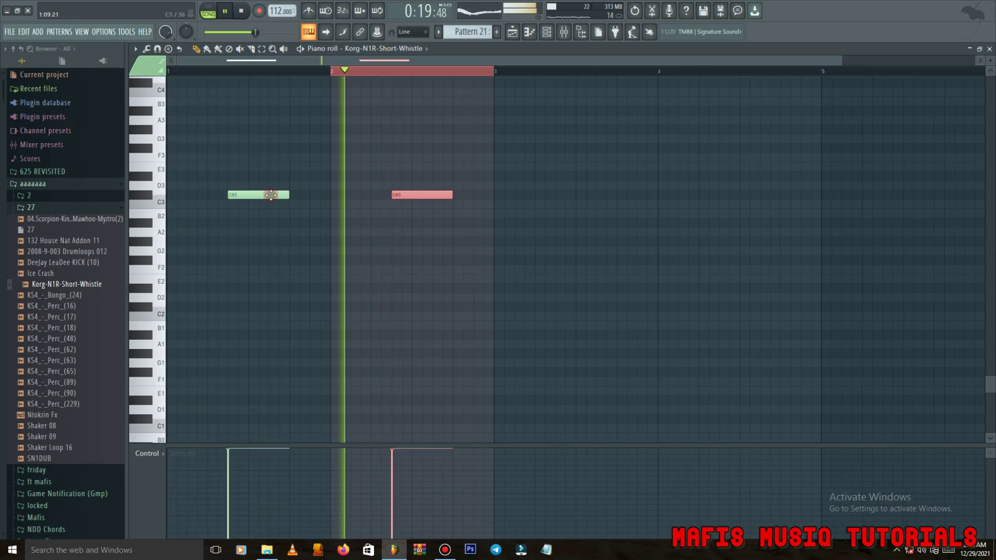
pyautogui.scroll(-1, 302, 166)
pyautogui.hotkey('ctrl', 'a')
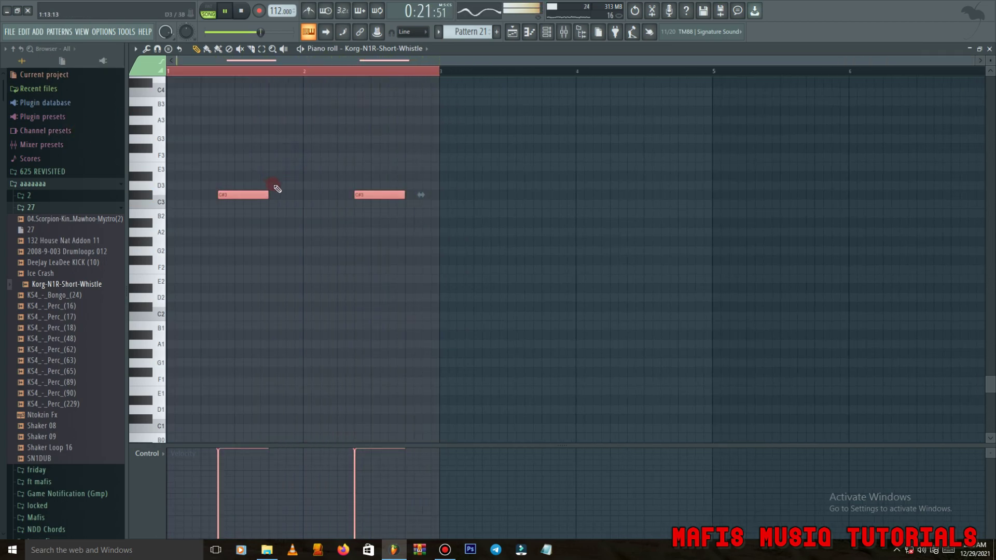
pyautogui.rightClick(358, 195)
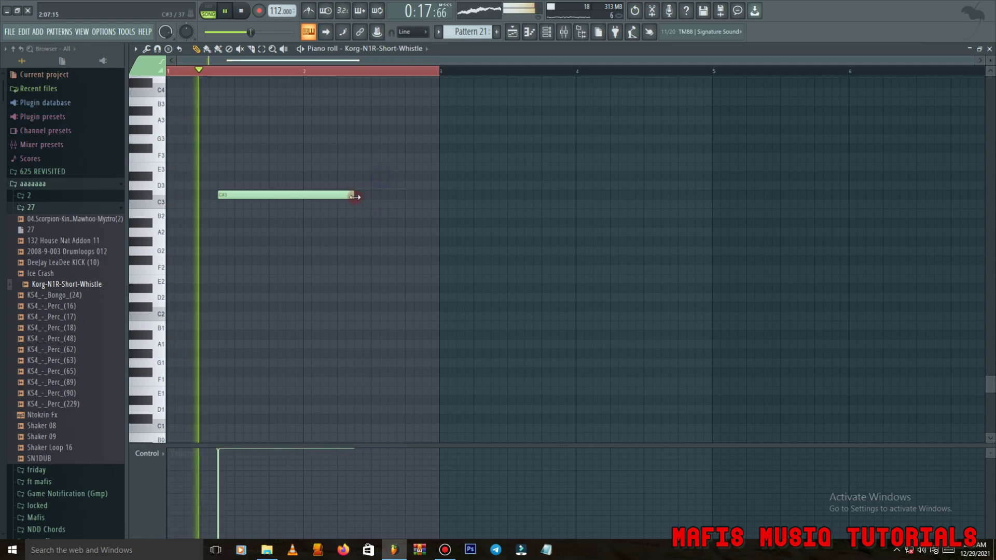
# - Add a second C#3 note half a bar after the first and make both half a bar long
pyautogui.click(357, 195)
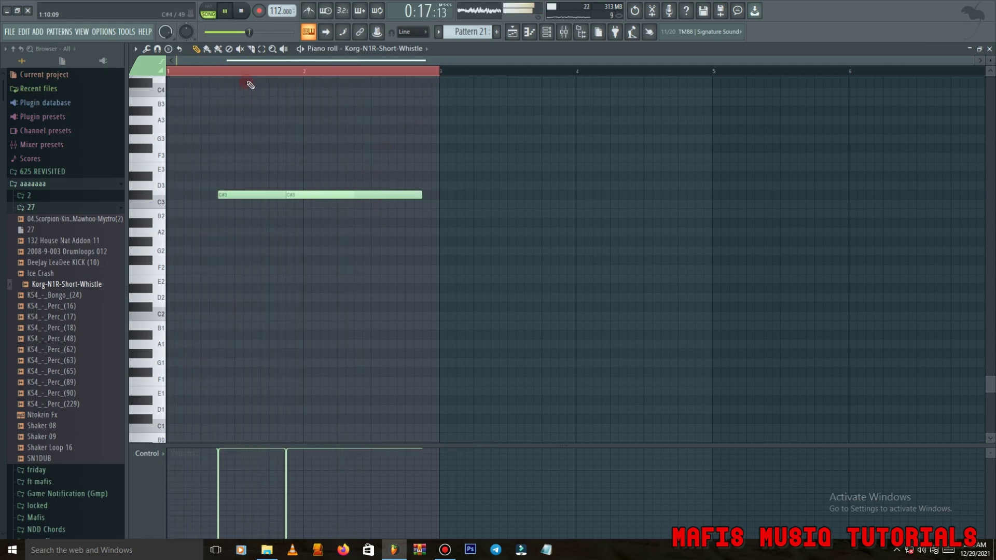
pyautogui.hotkey('ctrl', 'a')
pyautogui.moveTo(409, 196); pyautogui.dragTo(356, 196)
pyautogui.click(334, 129)
# - Repeat the half-bar C#3 notes through bar 4 and trim the last one at the start of bar 5
pyautogui.moveTo(418, 80); pyautogui.dragTo(304, 145)
pyautogui.hotkey('ctrl', 'b')
pyautogui.hotkey('ctrl', 'b')
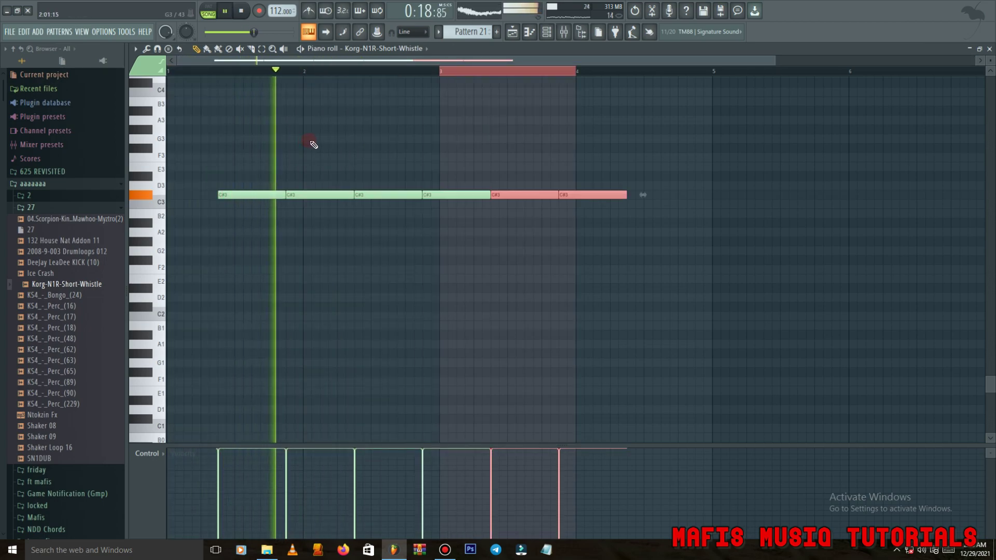
pyautogui.hotkey('ctrl', 'b')
pyautogui.click(713, 248)
pyautogui.moveTo(763, 195); pyautogui.dragTo(713, 203)
pyautogui.hotkey('ctrl', 'a')
# - Route the whistle channel to mixer insert 3, load Fruity Reeverb 2 into slot 3 and reduce its mix level
pyautogui.click(548, 33)
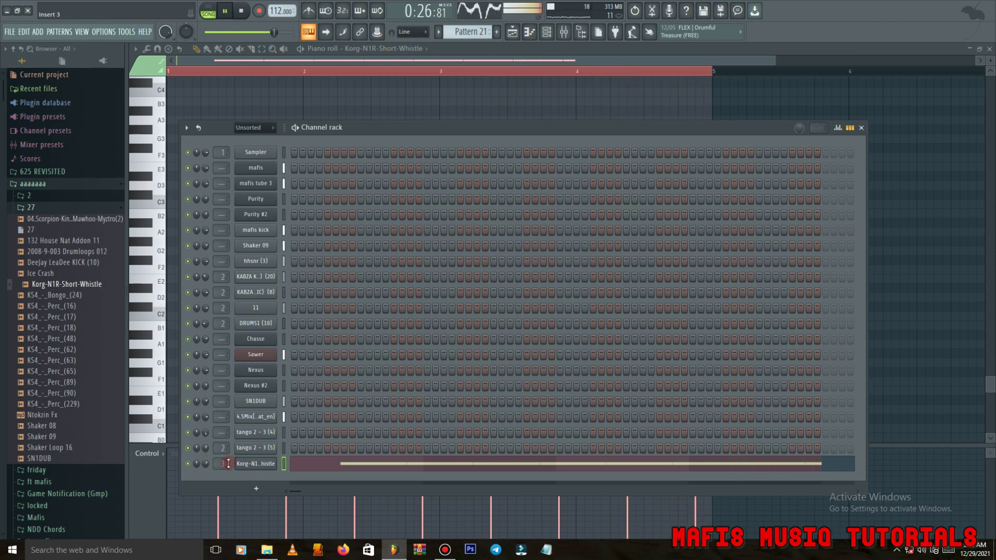
pyautogui.click(571, 33)
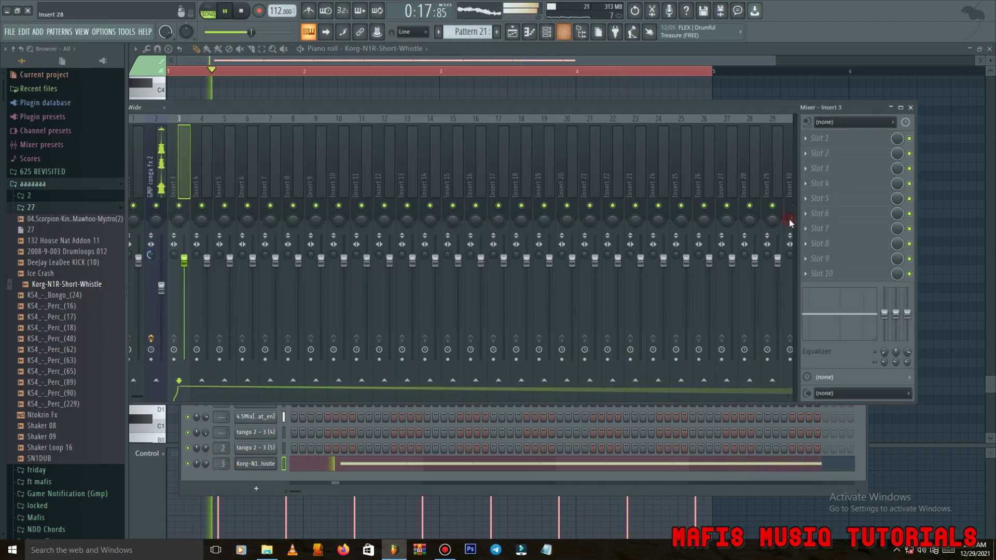
pyautogui.click(820, 168)
pyautogui.click(698, 188)
pyautogui.moveTo(897, 168); pyautogui.dragTo(897, 182)
# - Load Gross Beat into slot 4 of insert 3, set its volume preset to Trance Gt 4, and return to the whistle notes
pyautogui.click(830, 188)
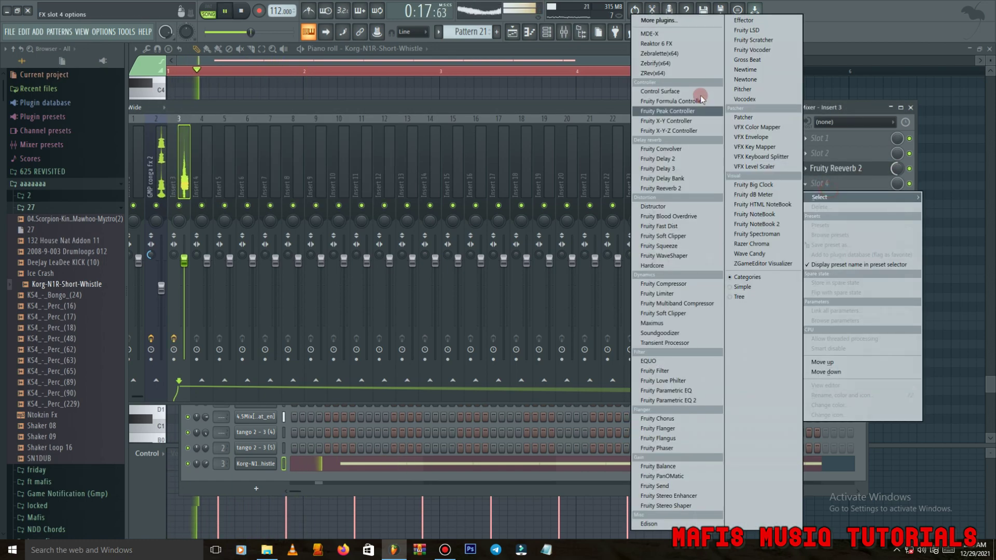
pyautogui.click(748, 60)
pyautogui.click(227, 311)
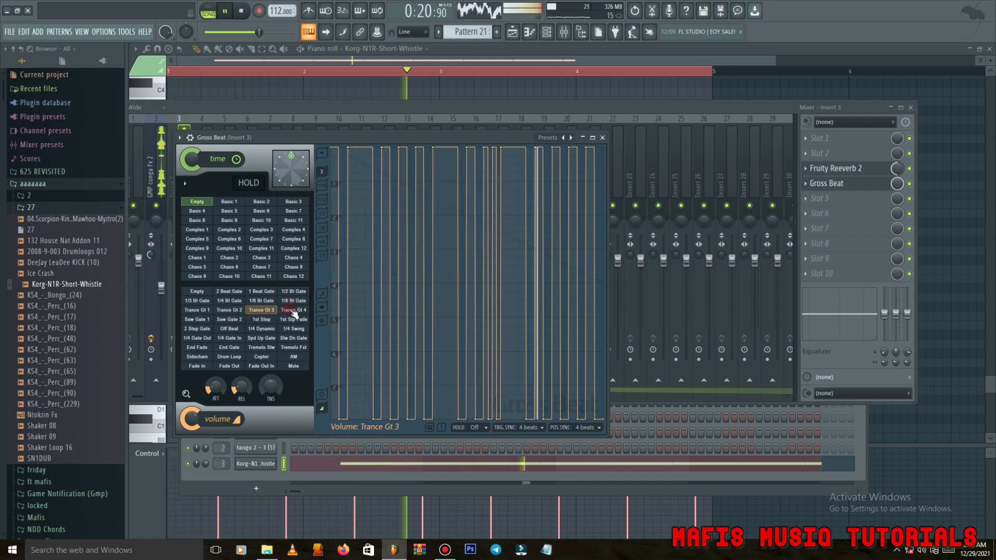
pyautogui.click(293, 311)
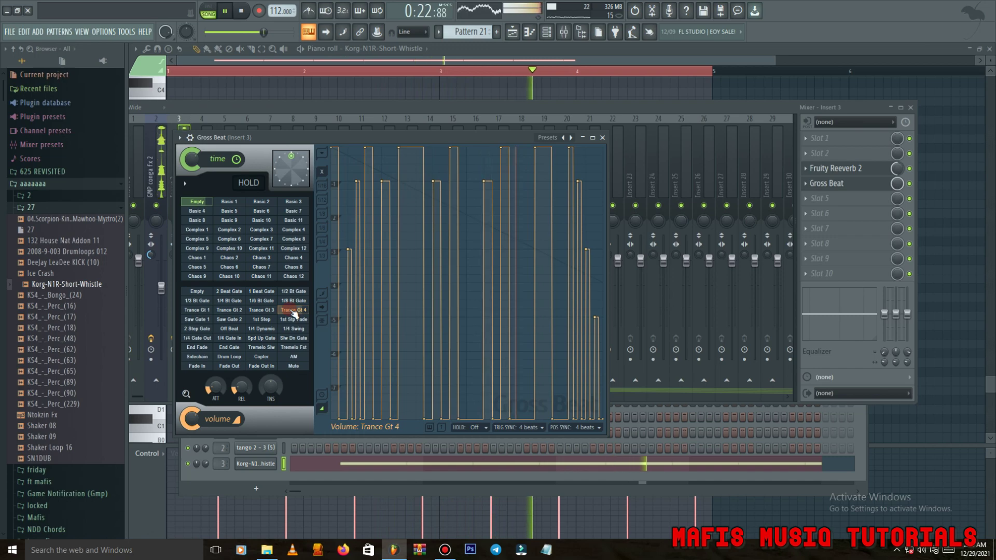
pyautogui.click(403, 97)
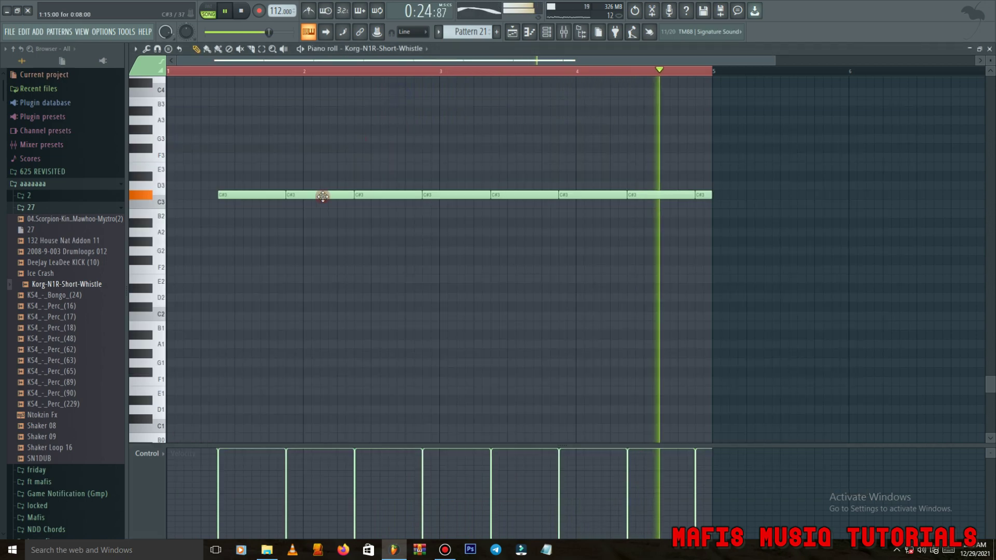
pyautogui.press('space')
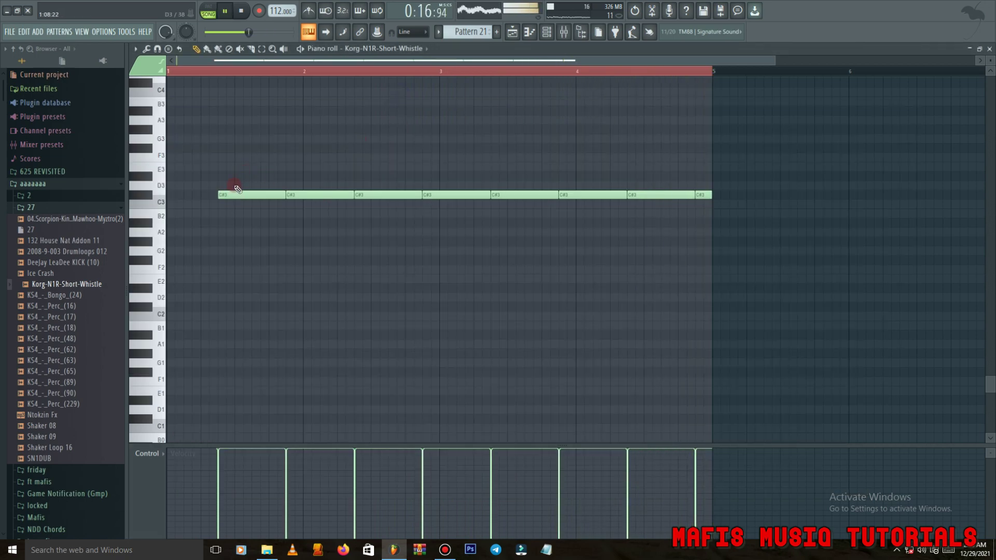
# - Raise the whistle notes one octave to C#4 and add a short C#4 note at the start of bar 1
pyautogui.hotkey('ctrl', 'Up')
pyautogui.scroll(5, 229, 208)
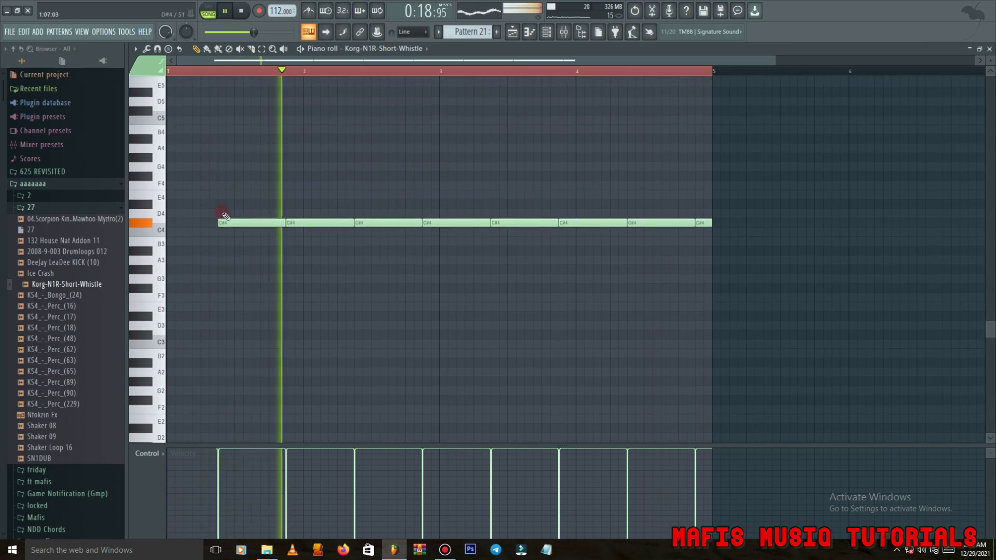
pyautogui.click(182, 224)
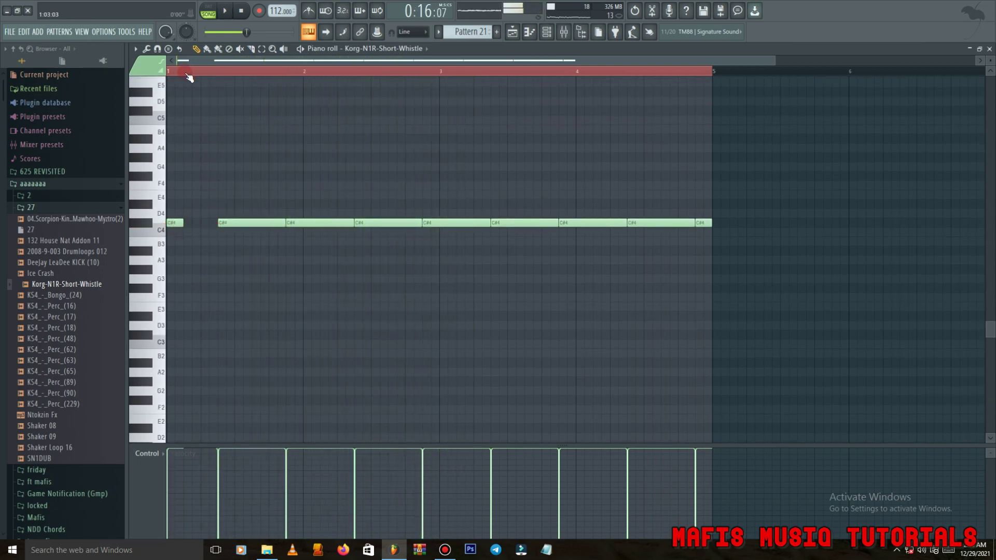
pyautogui.scroll(3, 178, 233)
# - Transpose the long half-bar whistle notes down one octave to C#3, leaving out the short opening note
pyautogui.moveTo(216, 222); pyautogui.dragTo(754, 269)
pyautogui.press('space')
pyautogui.press('space')
pyautogui.rightClick(203, 223)
pyautogui.scroll(-3, 173, 224)
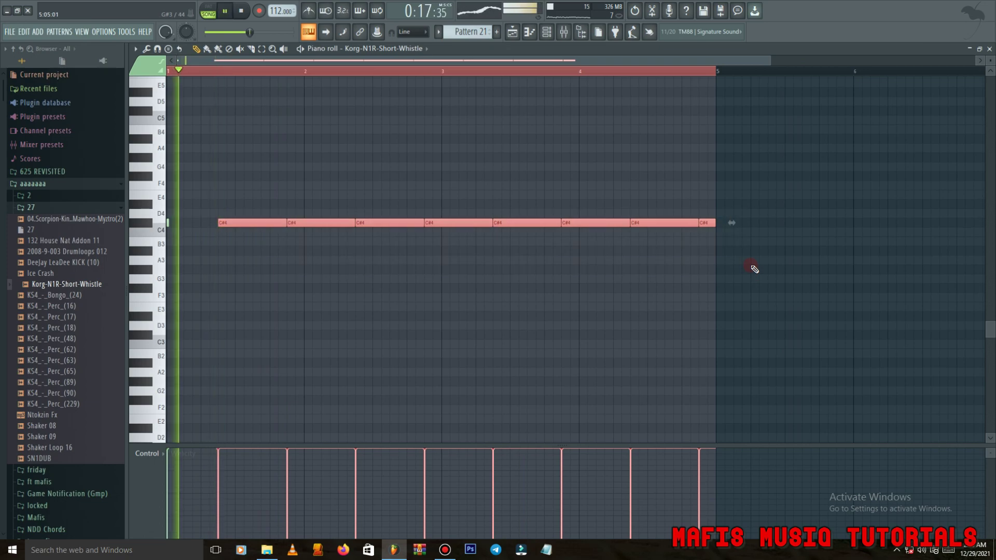
pyautogui.hotkey('ctrl', 'Down')
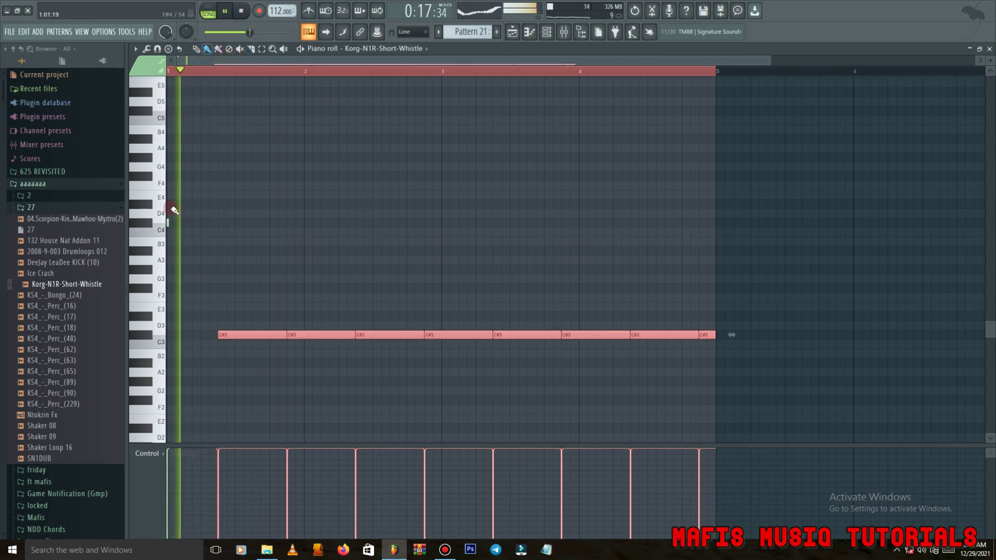
# - Paint a continuous row of evenly spaced short C#4 notes from bar 1 to the end of bar 4
pyautogui.scroll(3, 177, 197)
pyautogui.moveTo(185, 225)
pyautogui.mouseDown()
pyautogui.moveTo(661, 229)
pyautogui.moveTo(418, 227)
pyautogui.mouseUp()
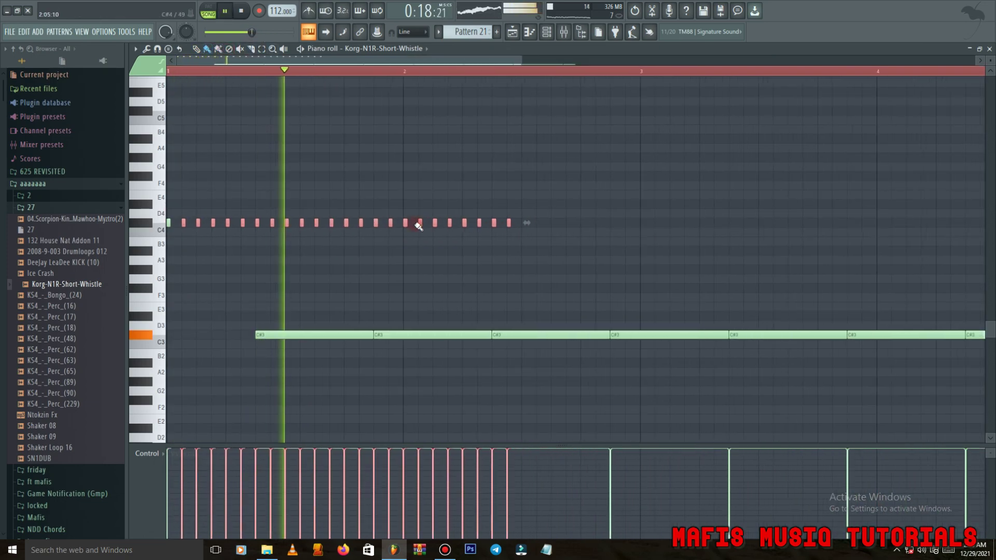
pyautogui.scroll(-3, 334, 228)
pyautogui.scroll(4, 331, 224)
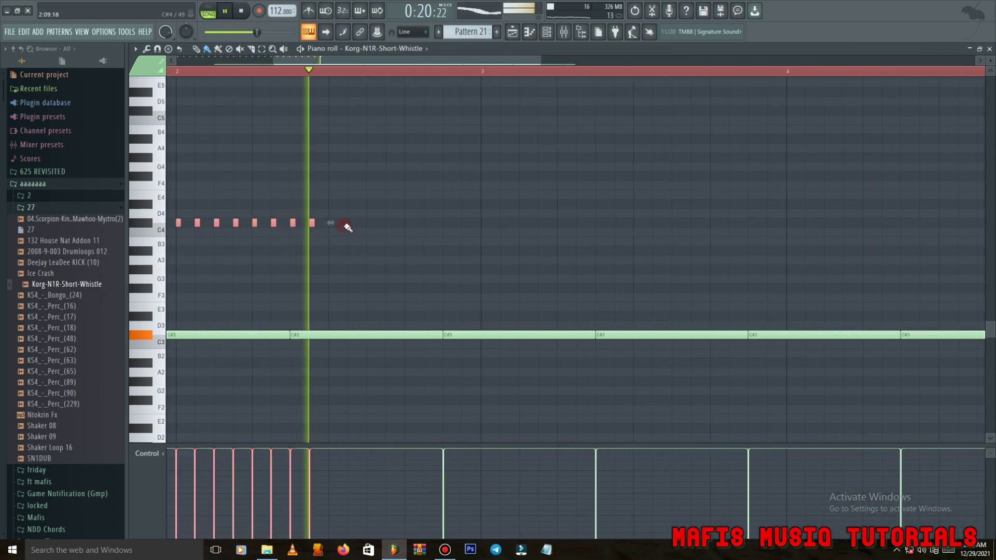
pyautogui.moveTo(368, 226); pyautogui.dragTo(886, 206)
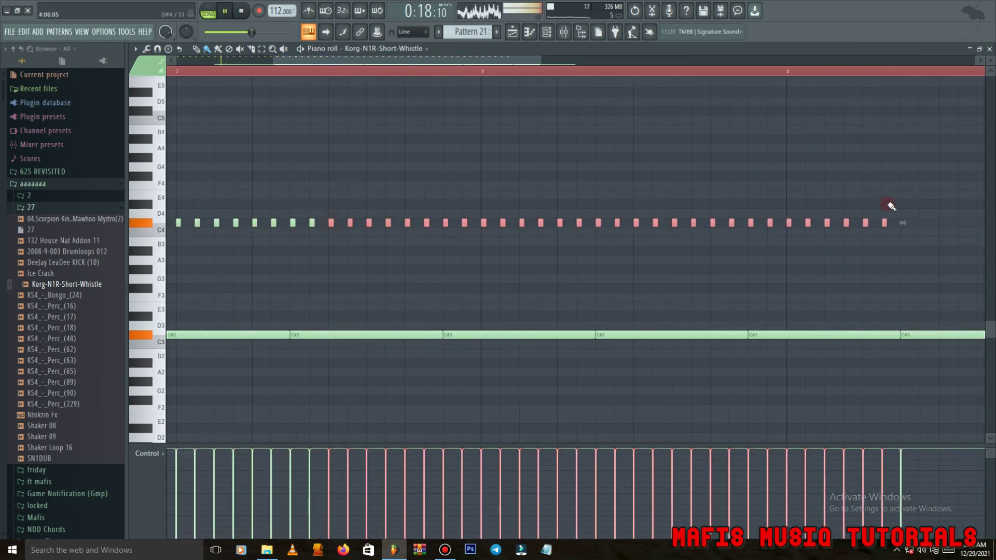
pyautogui.scroll(-3, 861, 221)
pyautogui.scroll(4, 825, 233)
pyautogui.rightClick(731, 247)
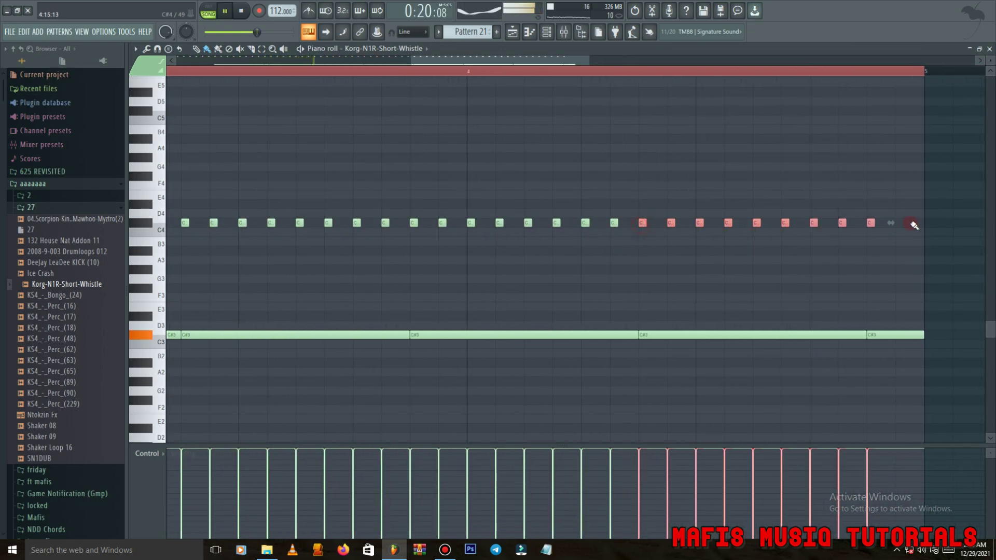
pyautogui.scroll(-3, 927, 227)
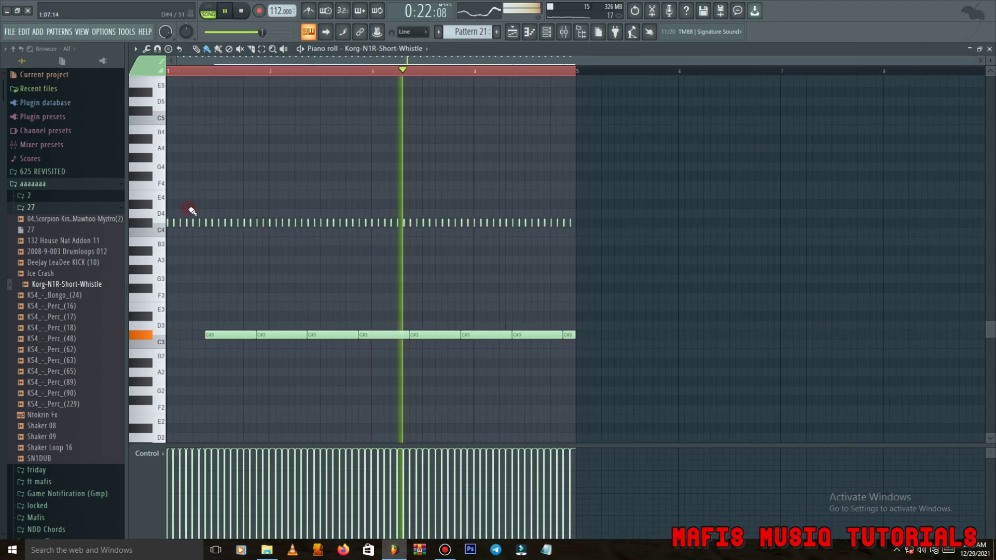
pyautogui.click(565, 32)
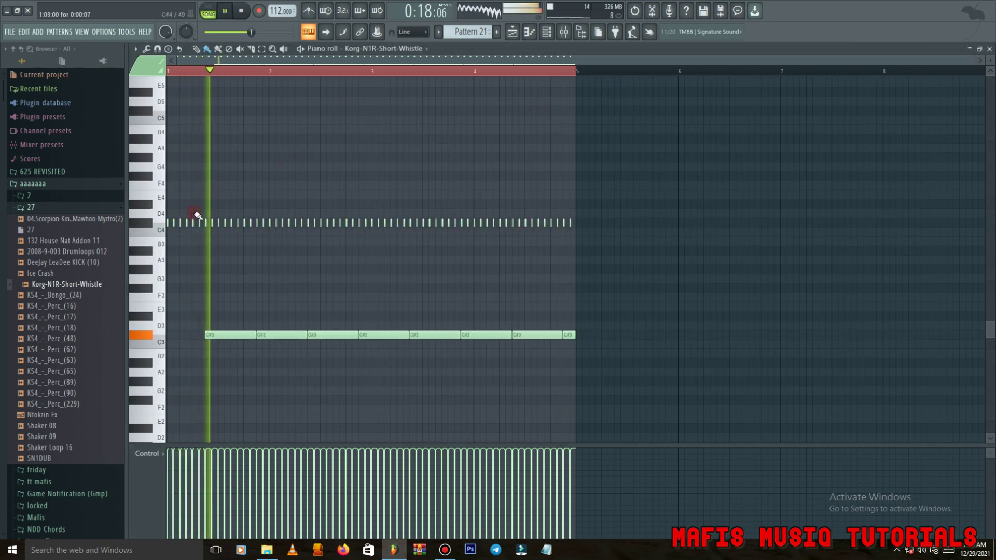
# - Lengthen the short C#4 note on beat 2 of bar 1 until it reaches the following note
pyautogui.scroll(2, 196, 216)
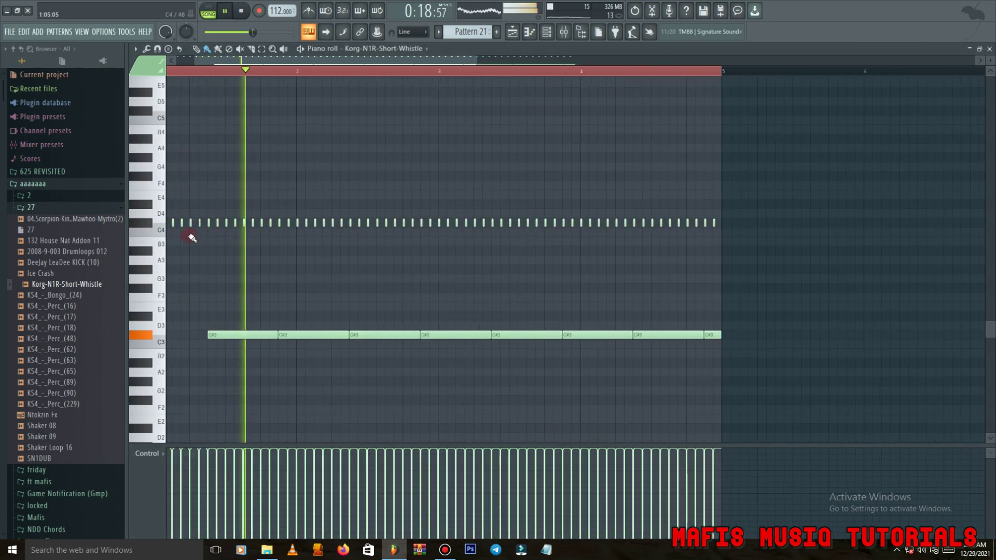
pyautogui.scroll(2, 193, 237)
pyautogui.press('space')
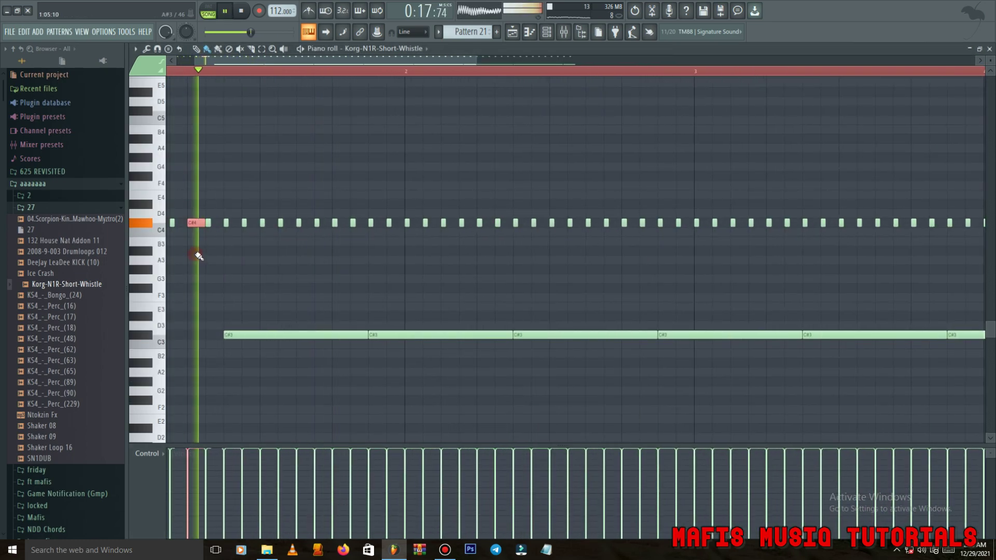
# - Delete the short C#4 notes in bars 2 to 4
pyautogui.scroll(-3, 248, 233)
pyautogui.moveTo(275, 223); pyautogui.dragTo(600, 220)
pyautogui.press('space')
pyautogui.press('space')
# - Duplicate only the C#4 notes of bar 1 three times to fill bars 2 to 4
pyautogui.moveTo(578, 71)
pyautogui.mouseDown()
pyautogui.moveTo(297, 107)
pyautogui.moveTo(272, 126)
pyautogui.mouseUp()
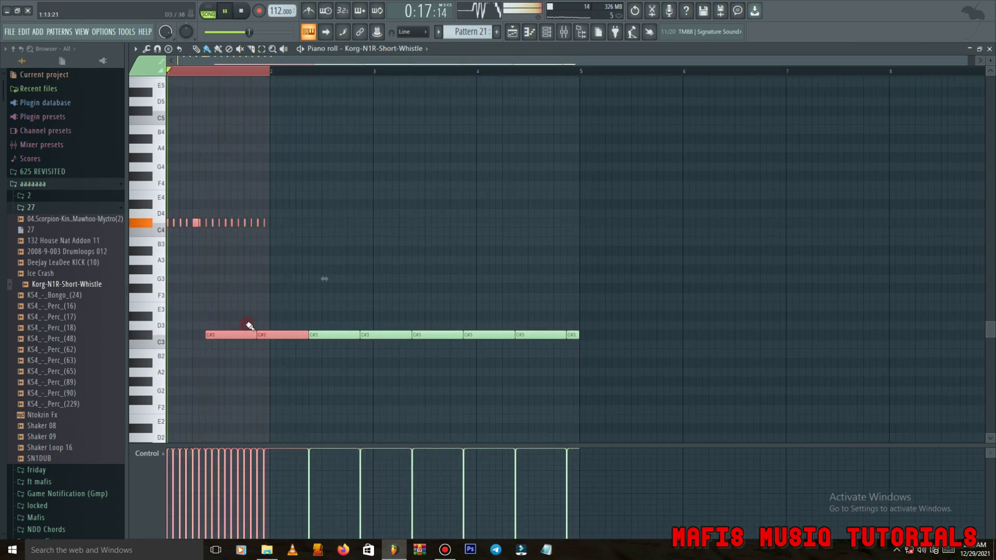
pyautogui.click(259, 109)
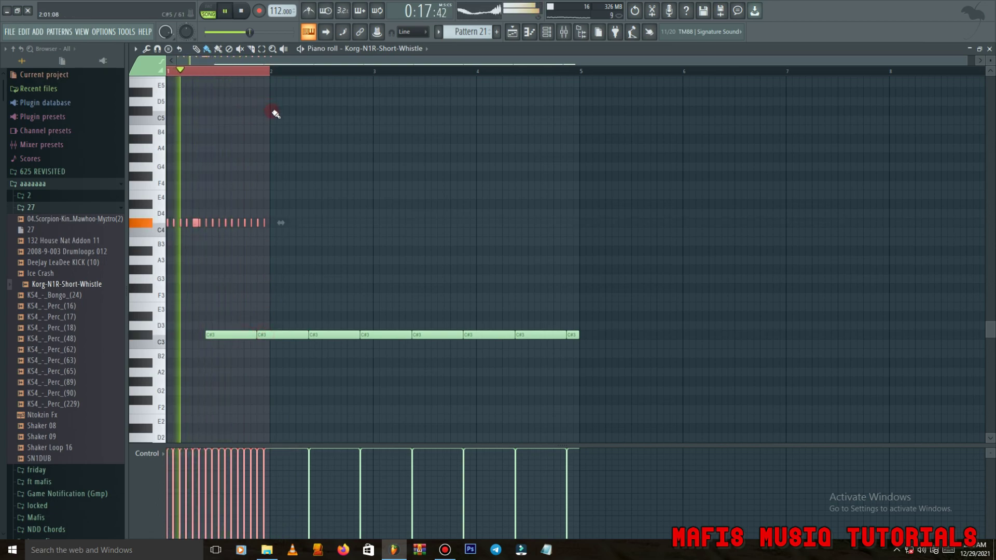
pyautogui.hotkey('ctrl', 'b')
pyautogui.hotkey('ctrl', 'b')
pyautogui.hotkey('ctrl', 'b')
pyautogui.hotkey('ctrl', 'a')
pyautogui.press('F6')
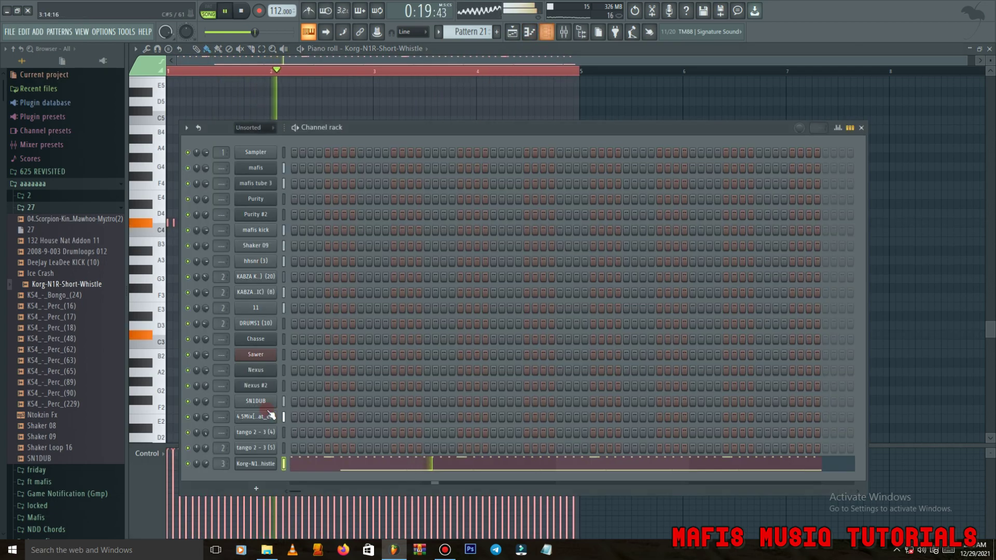
pyautogui.click(312, 463)
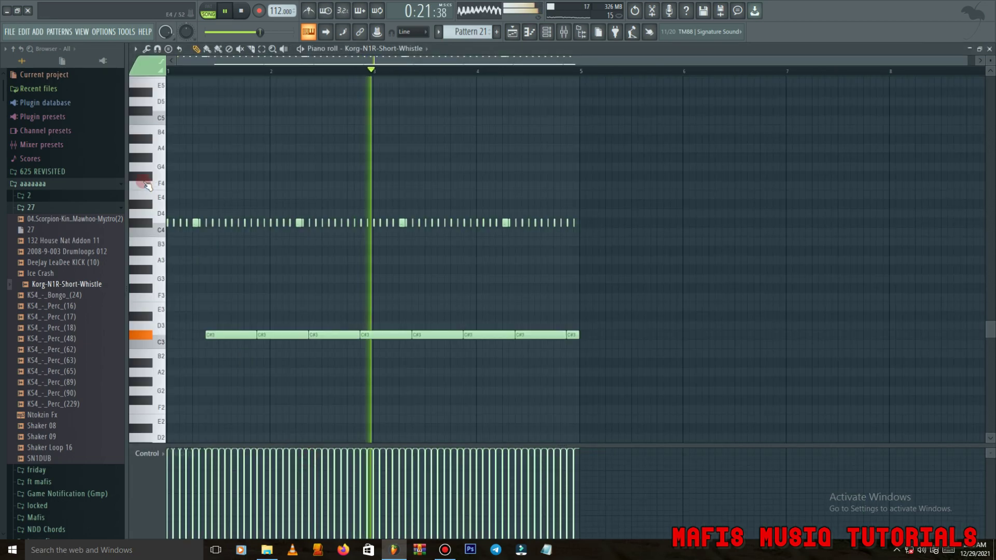
# - Lower the velocity of all C#4 notes evenly to about 78%
pyautogui.moveTo(168, 483)
pyautogui.mouseDown()
pyautogui.moveTo(458, 492)
pyautogui.moveTo(307, 490)
pyautogui.moveTo(430, 496)
pyautogui.mouseUp()
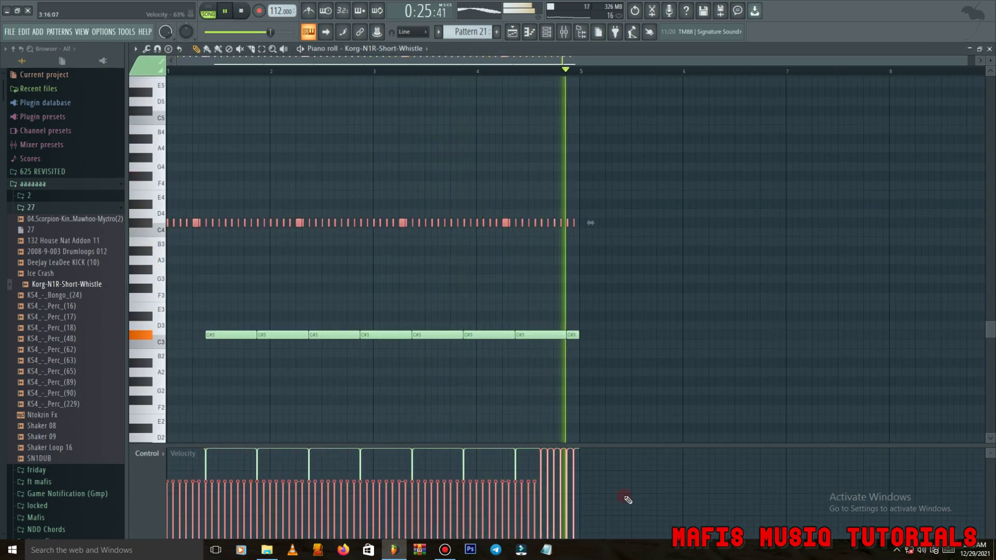
pyautogui.moveTo(527, 484); pyautogui.dragTo(568, 483)
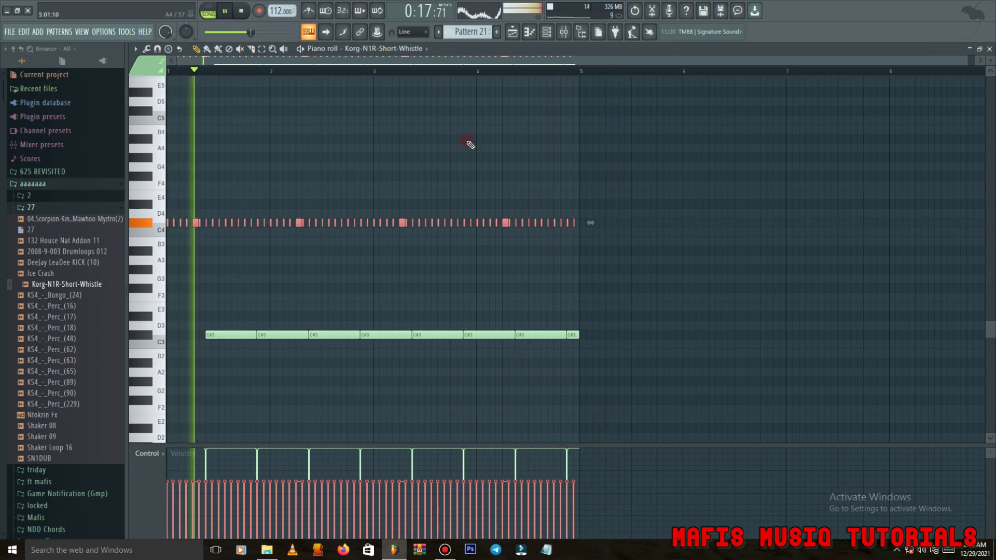
pyautogui.moveTo(301, 457)
pyautogui.mouseDown()
pyautogui.moveTo(156, 462)
pyautogui.moveTo(459, 493)
pyautogui.moveTo(275, 462)
pyautogui.moveTo(576, 467)
pyautogui.moveTo(322, 459)
pyautogui.moveTo(565, 467)
pyautogui.mouseUp()
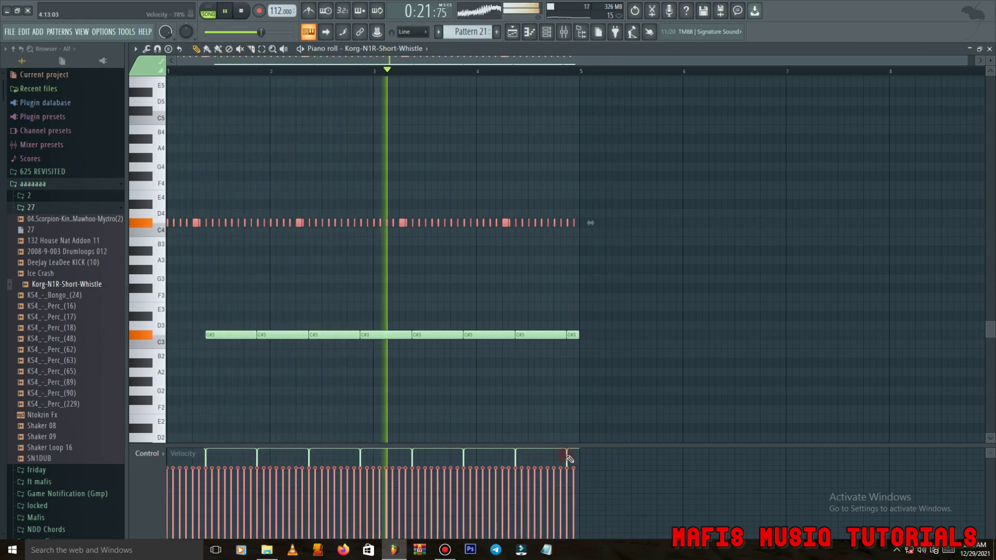
# - Lower the velocity of all the long C#3 notes evenly, slightly above the C#4 notes' level, and return to the playlist
pyautogui.moveTo(213, 312); pyautogui.dragTo(581, 356)
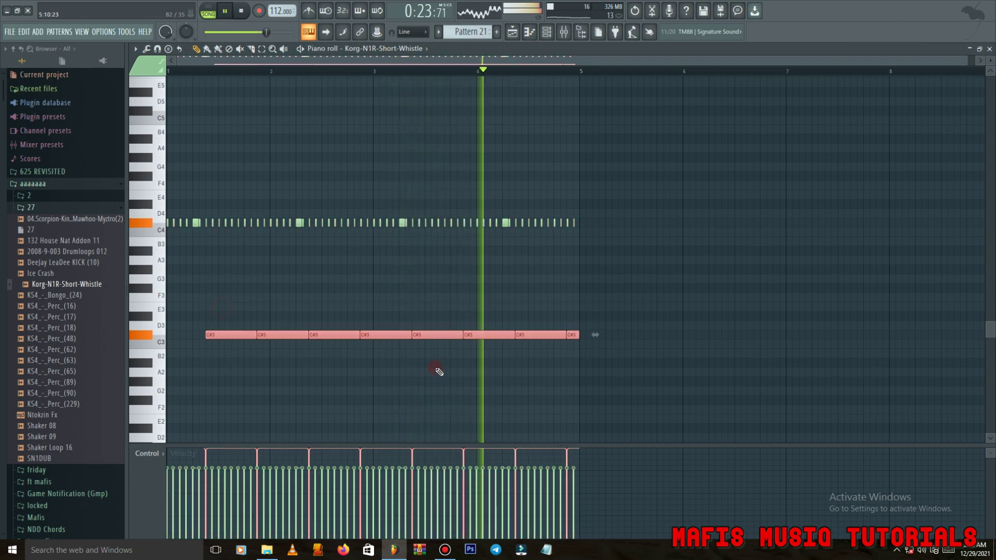
pyautogui.click(206, 460)
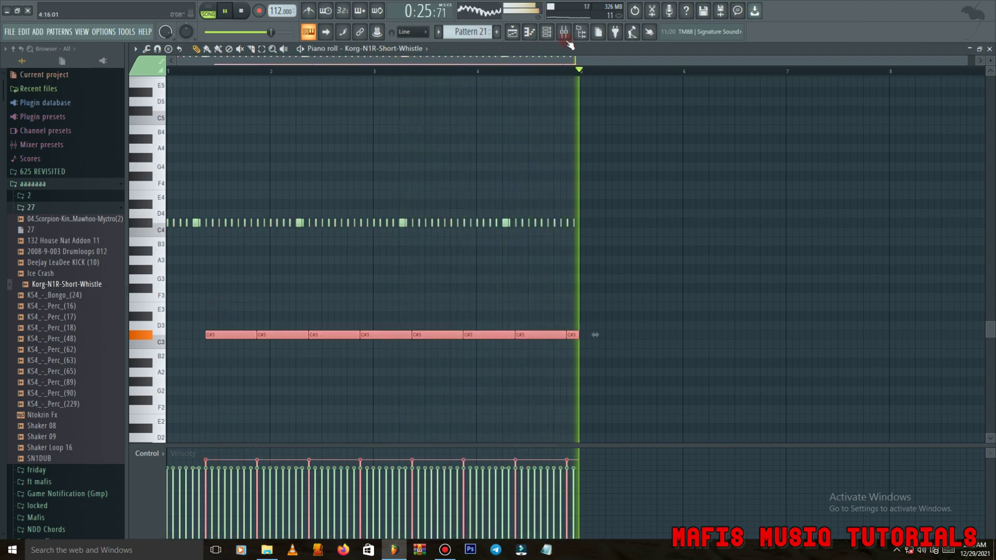
pyautogui.click(547, 31)
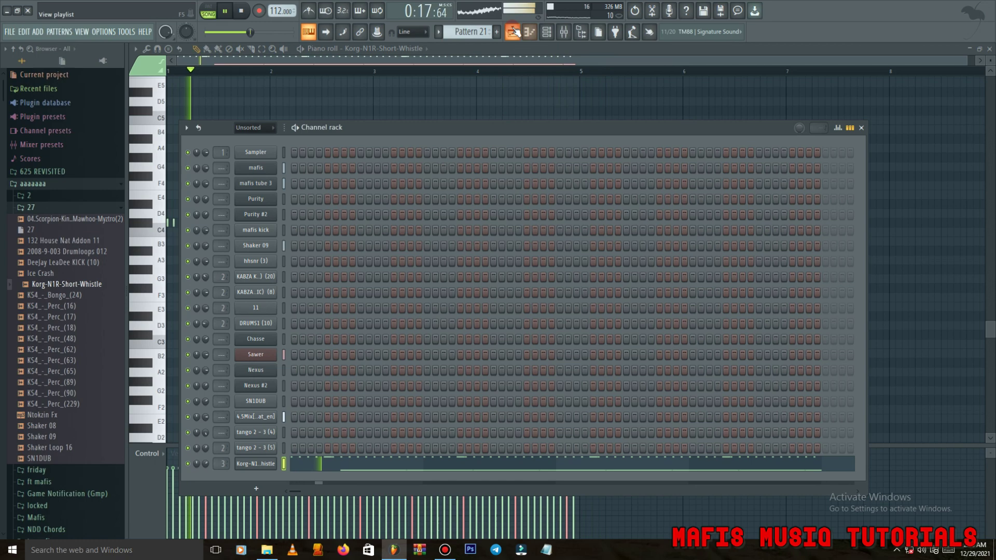
pyautogui.click(513, 32)
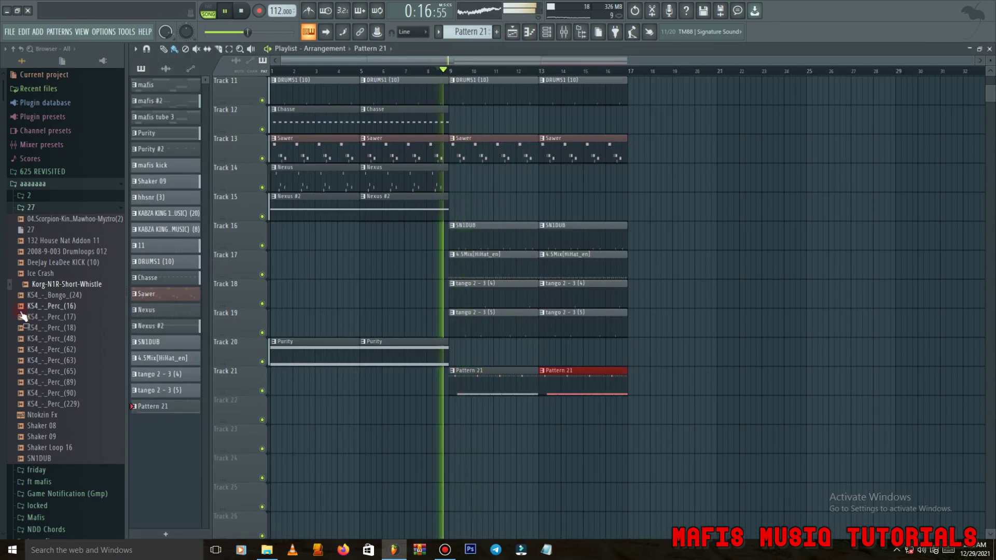
# - Open the 625 REVISITED sample folder and preview its sounds
pyautogui.scroll(5, 413, 266)
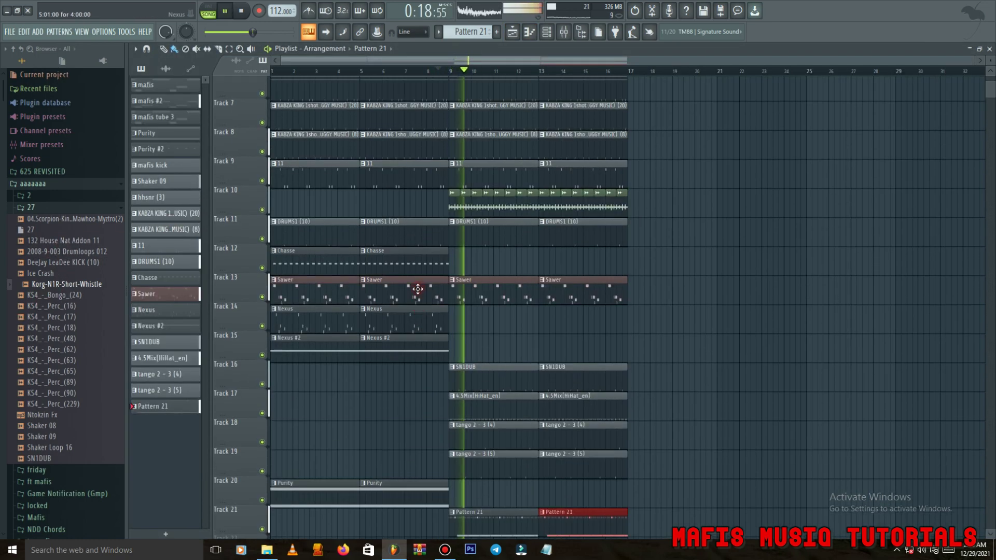
pyautogui.click(43, 207)
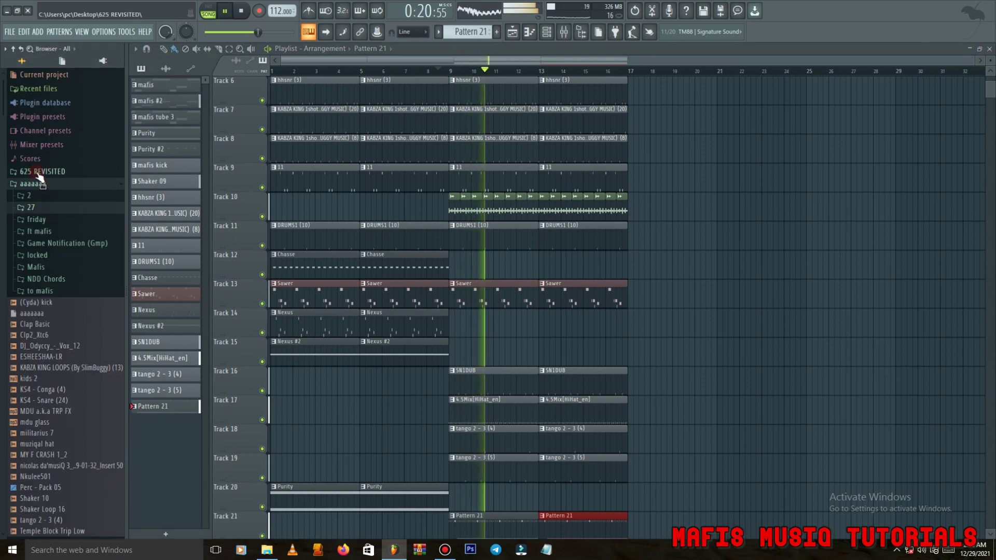
pyautogui.click(38, 172)
pyautogui.press('space')
pyautogui.click(41, 314)
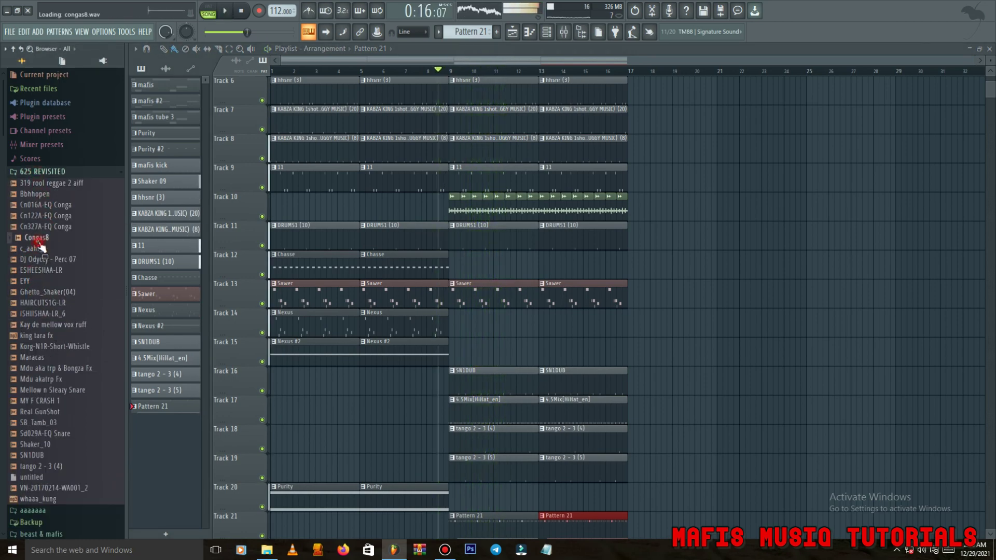
pyautogui.click(48, 205)
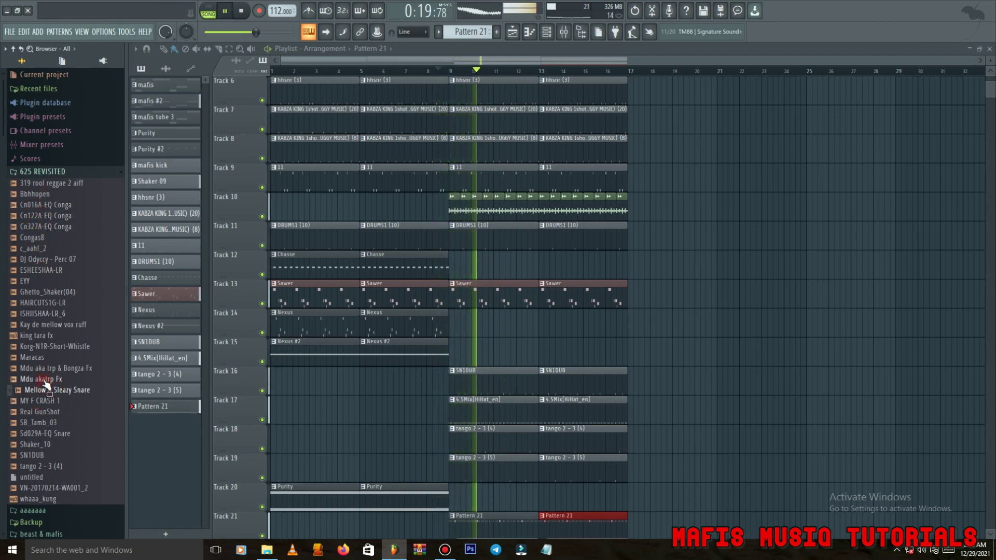
# - Place the Mdu akatrp Fx sample on Track 23 and align its peak with the start of bar 9
pyautogui.moveTo(405, 412); pyautogui.dragTo(413, 493)
pyautogui.press('space')
pyautogui.scroll(5, 450, 495)
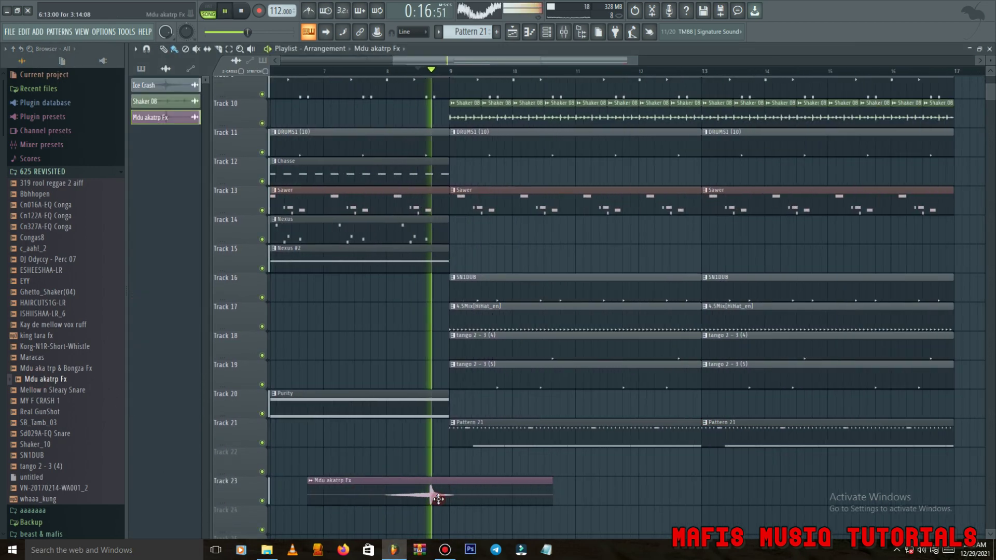
pyautogui.scroll(4, 454, 499)
pyautogui.scroll(2, 457, 504)
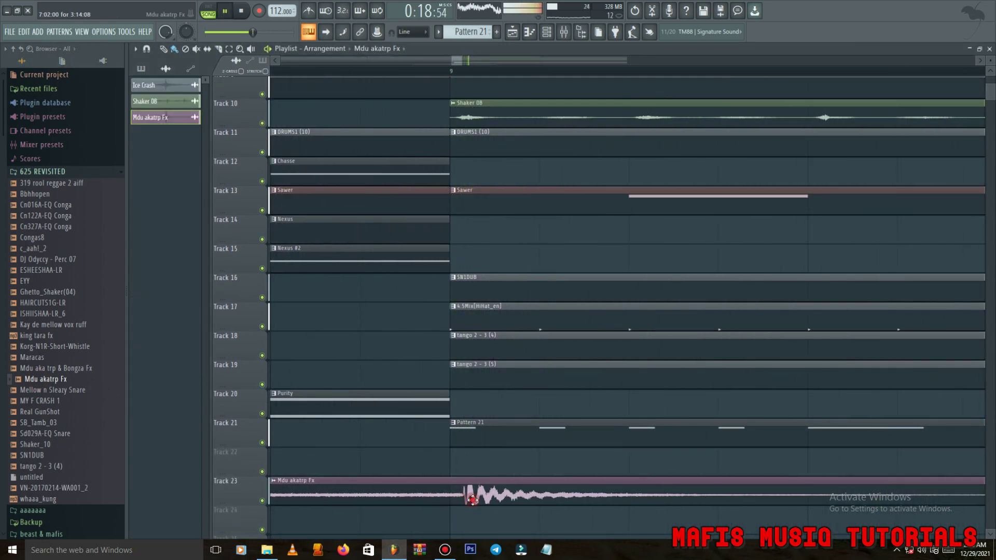
pyautogui.scroll(-3, 446, 493)
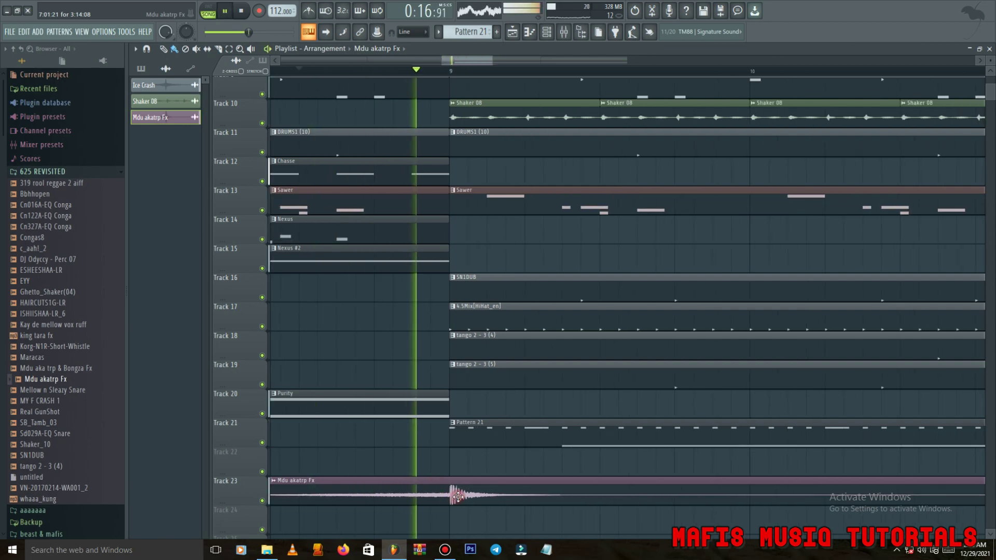
pyautogui.press('space')
# - Add the Mdu aka trp & Bongza Fx sample to Track 22, leading into bar 9
pyautogui.moveTo(56, 368); pyautogui.dragTo(395, 466)
pyautogui.scroll(-10, 446, 467)
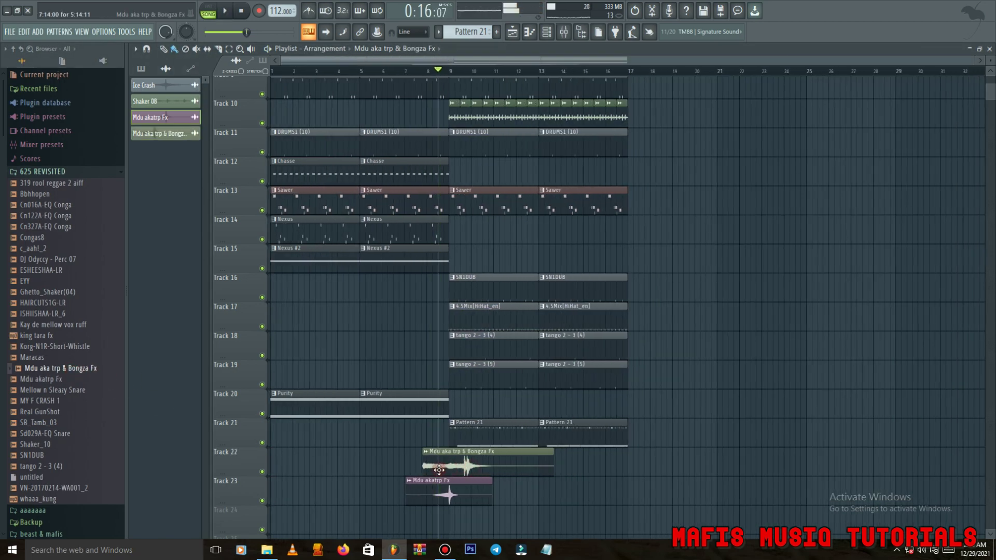
pyautogui.click(431, 471)
# - Align the main hit of the Mdu aka trp & Bongza Fx clip with the start of bar 9 and play the transition
pyautogui.press('space')
pyautogui.scroll(5, 431, 471)
pyautogui.press('space')
pyautogui.scroll(5, 541, 473)
pyautogui.press('space')
pyautogui.moveTo(542, 468); pyautogui.dragTo(491, 469)
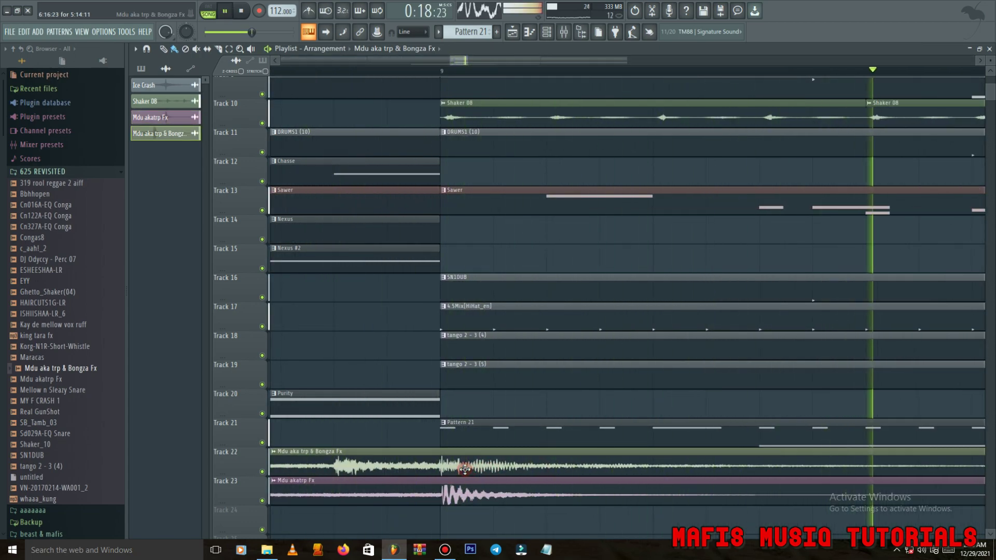
pyautogui.scroll(-6, 447, 471)
pyautogui.press('space')
pyautogui.press('space')
pyautogui.scroll(6, 304, 464)
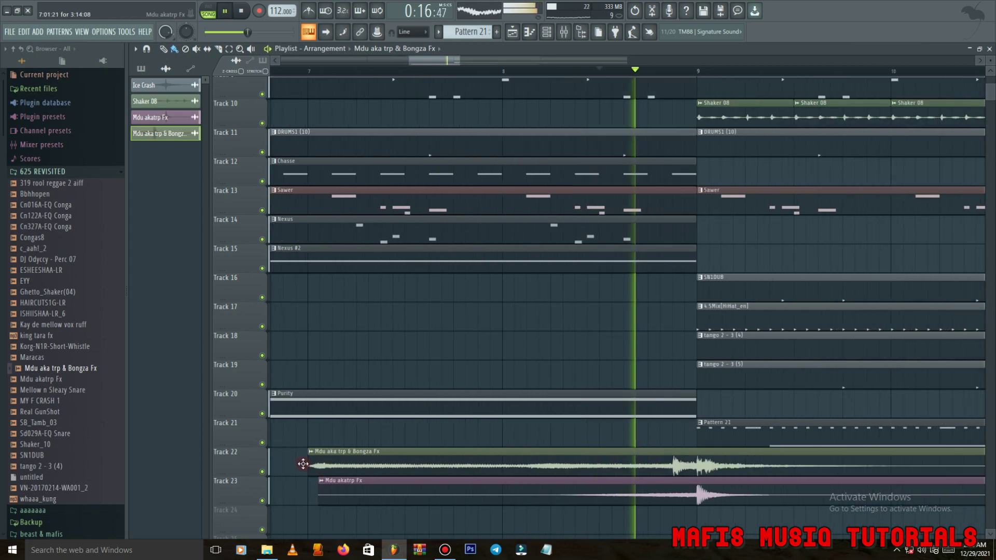
pyautogui.scroll(-6, 294, 469)
pyautogui.scroll(-4, 387, 436)
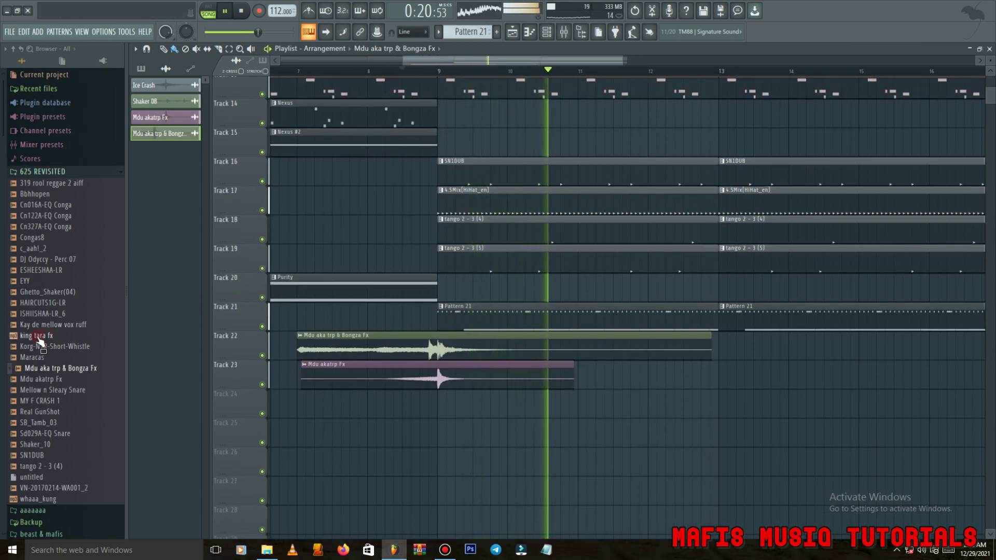
# - Fill Track 24 from bar 9 through bar 16 with repeated Shaker_10 clips
pyautogui.moveTo(41, 445); pyautogui.dragTo(415, 406)
pyautogui.scroll(-3, 574, 445)
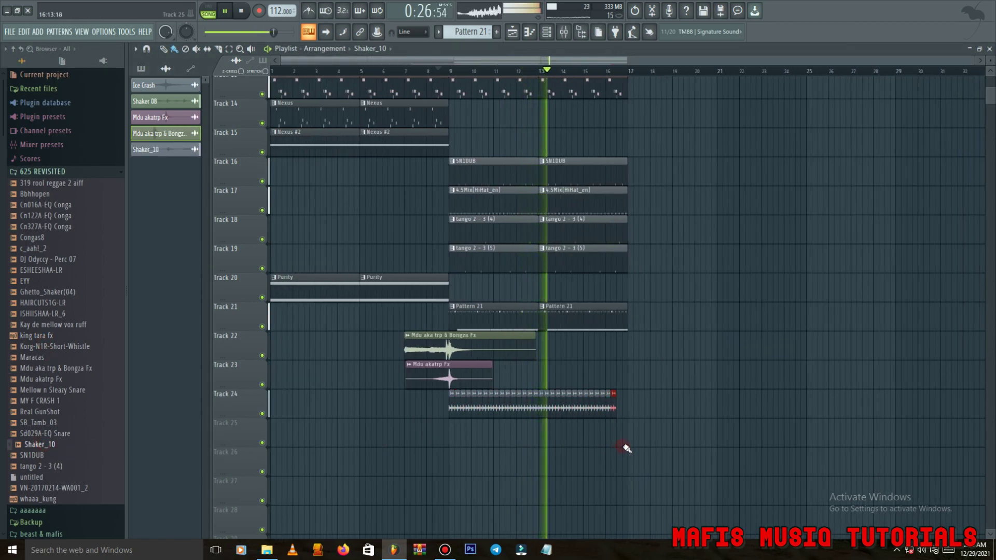
pyautogui.scroll(8, 485, 289)
# - Replay the section from bar 9 and place the Purity #2 pattern twice on Track 25, filling bars 9 to 16
pyautogui.press('space')
pyautogui.press('space')
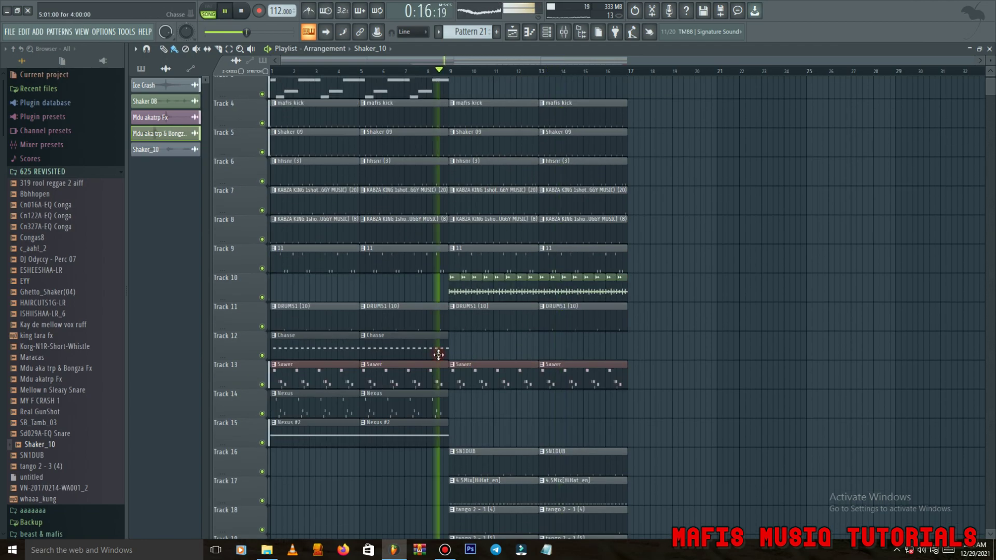
pyautogui.click(142, 70)
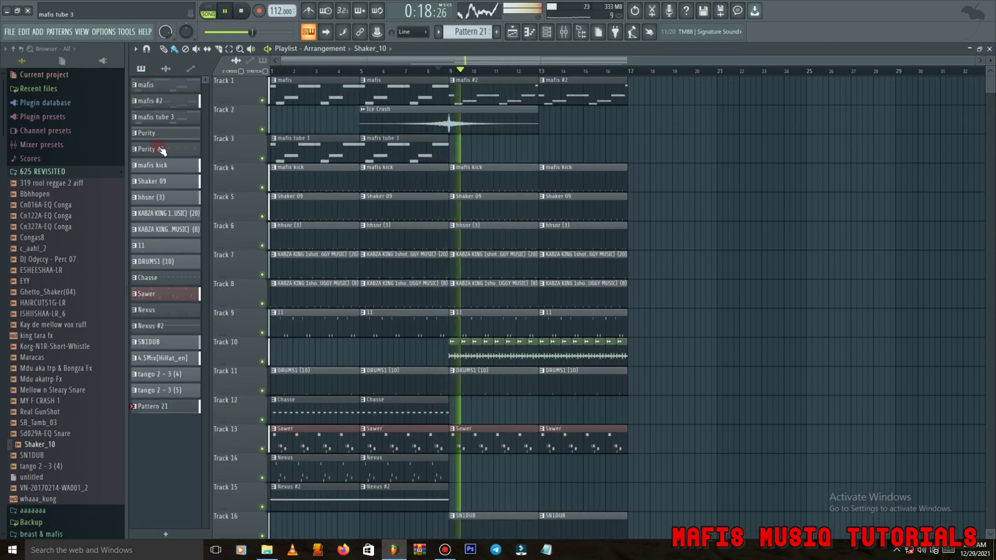
pyautogui.moveTo(176, 155); pyautogui.dragTo(462, 419)
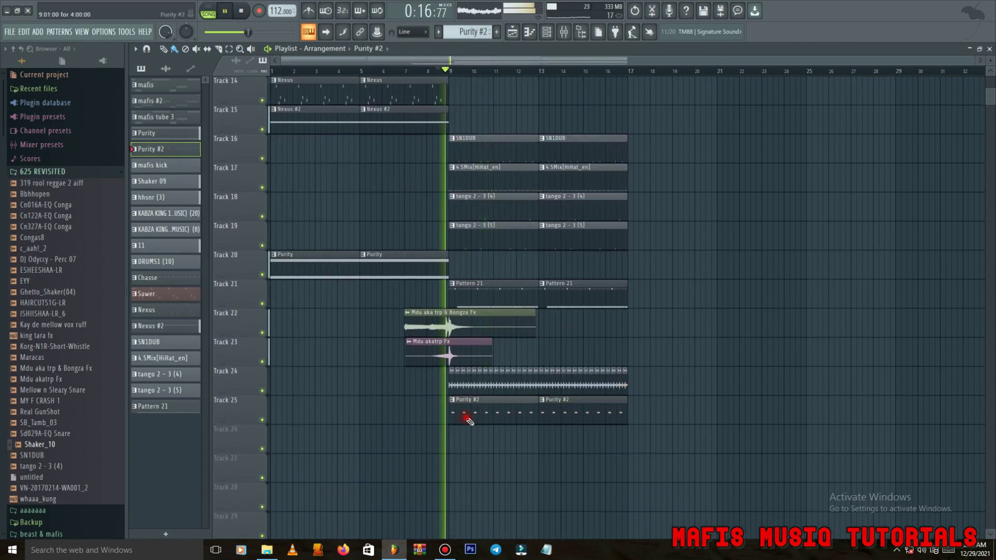
# - Duplicate the G5 notes of Purity #2 one beat onward so every beat has a note, and return to the playlist
pyautogui.doubleClick(464, 416)
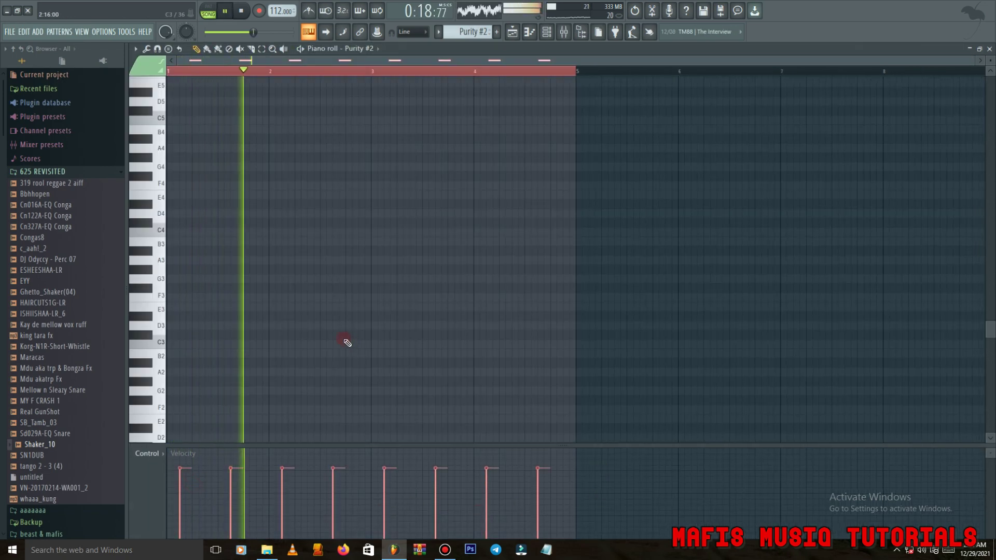
pyautogui.scroll(8, 225, 280)
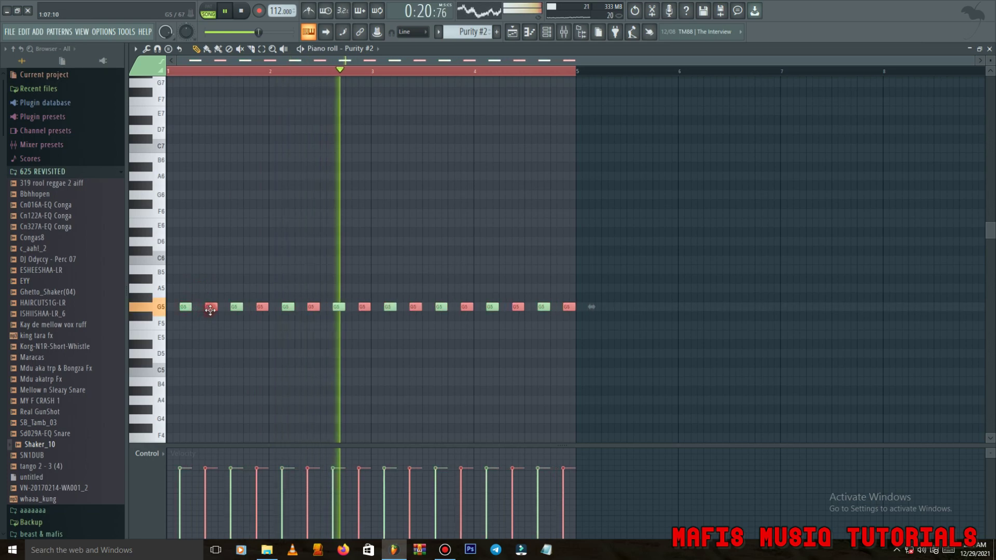
pyautogui.press('F5')
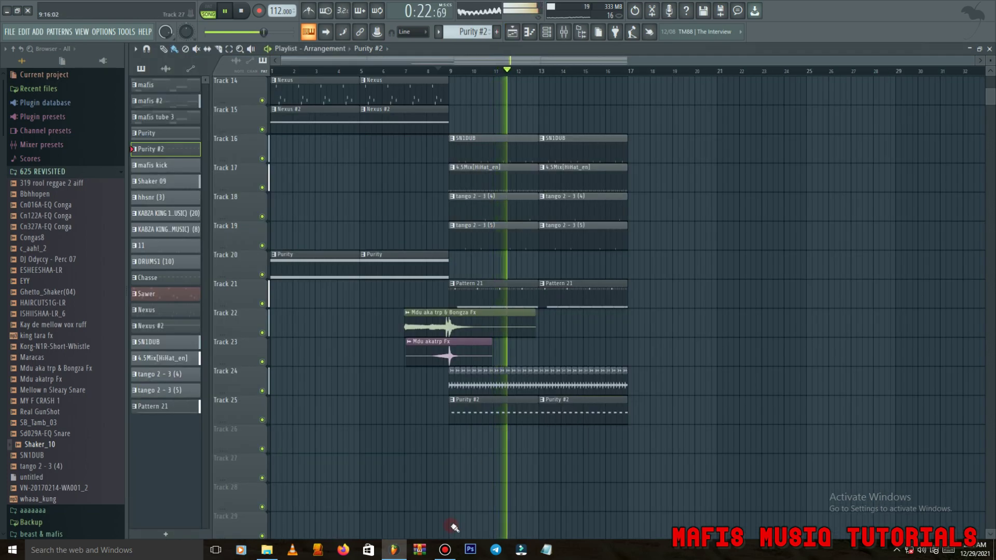